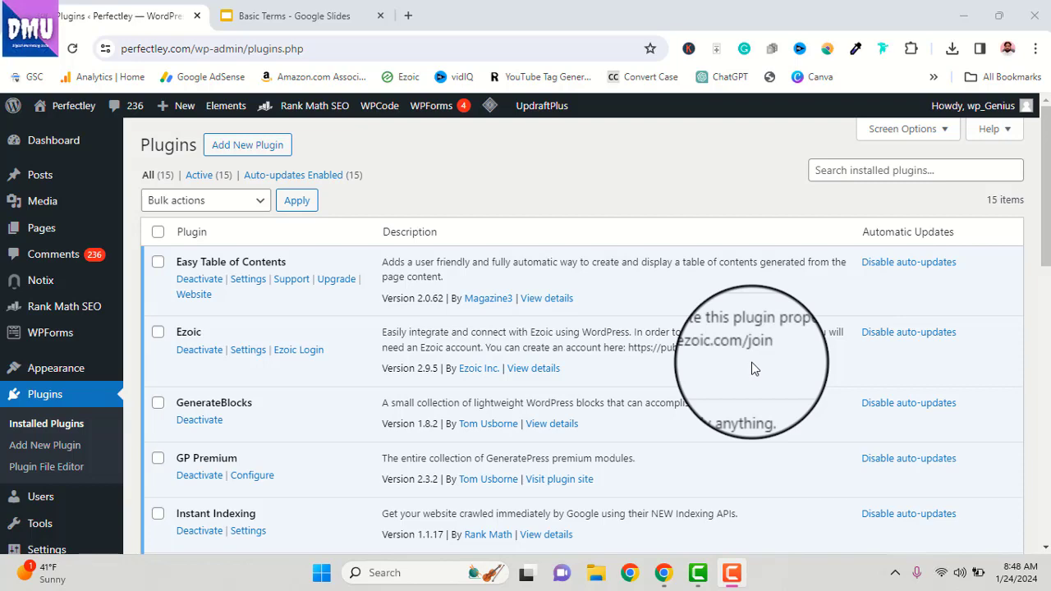
Open the Perfectley site's front end in a new browser tab
left_click(318, 17)
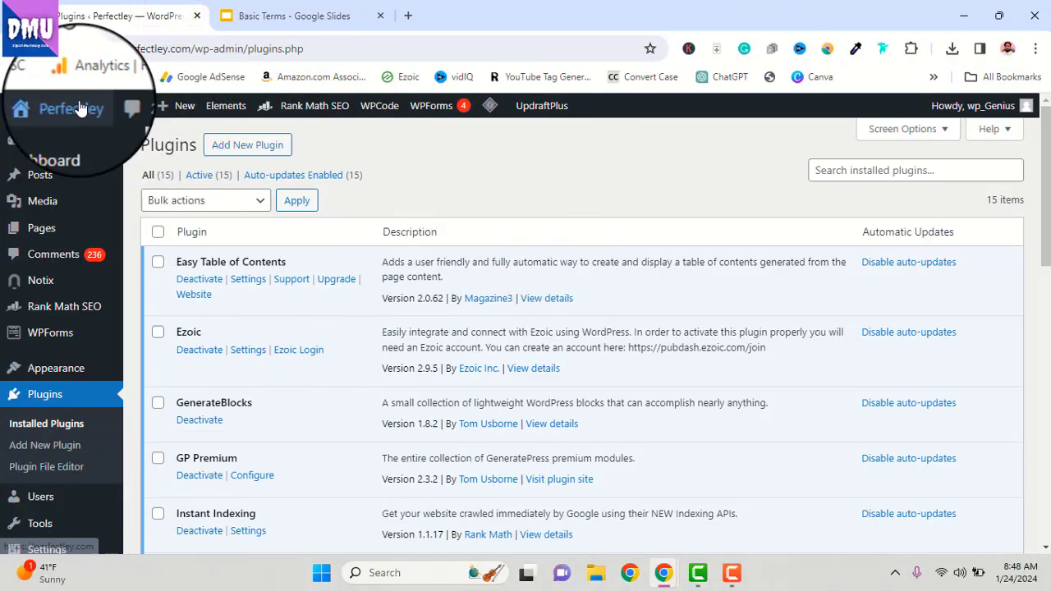
mouse_move(36, 135)
right_click(70, 133)
left_click(126, 151)
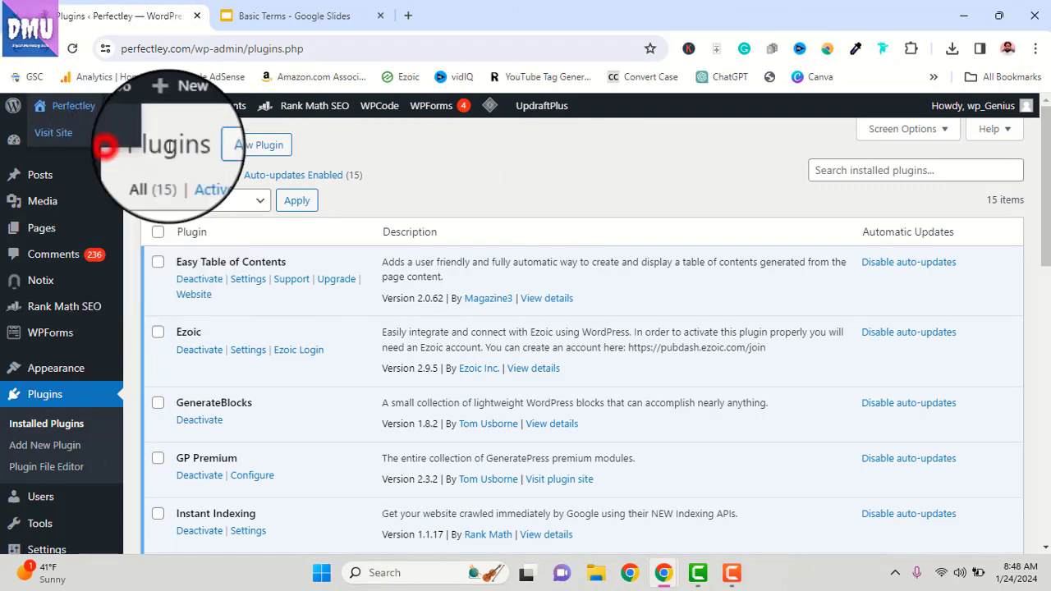
left_click(289, 20)
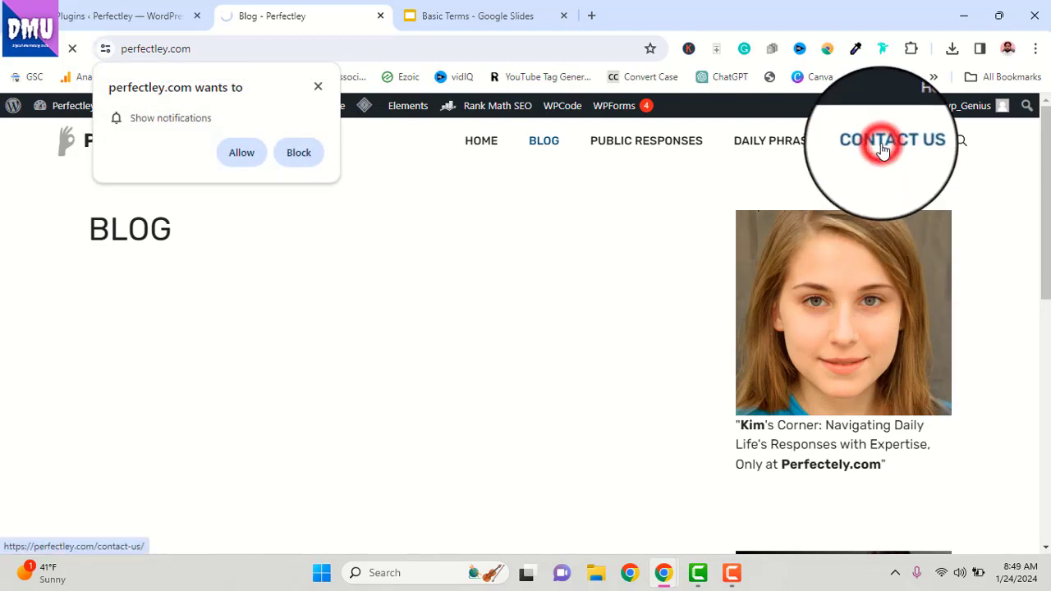
Open the site's Contact Us page, dismiss the notification request, and look over the contact form from the name fields to Submit
left_click(883, 150)
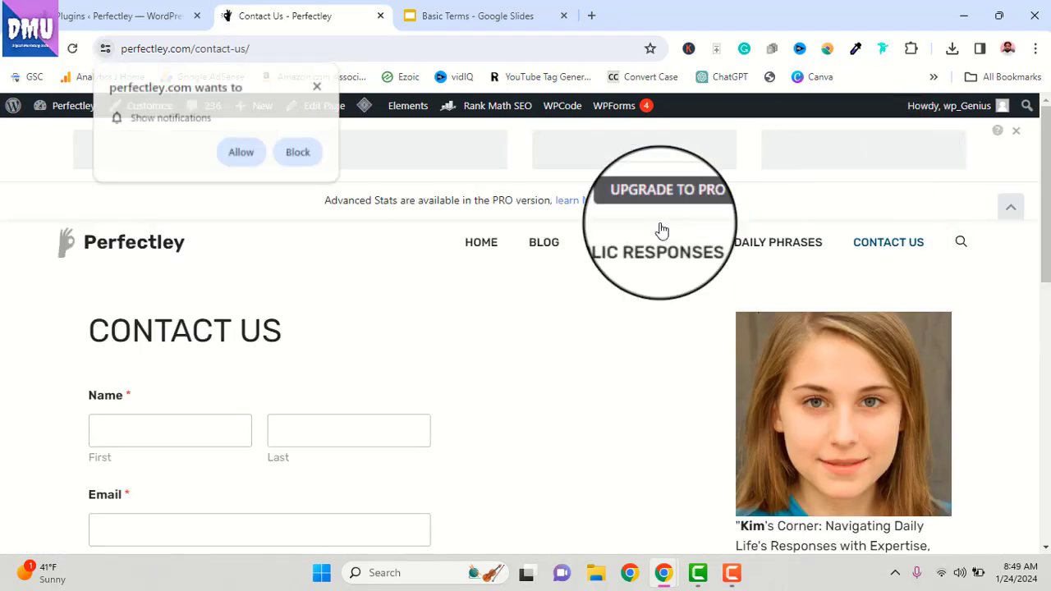
left_click(317, 87)
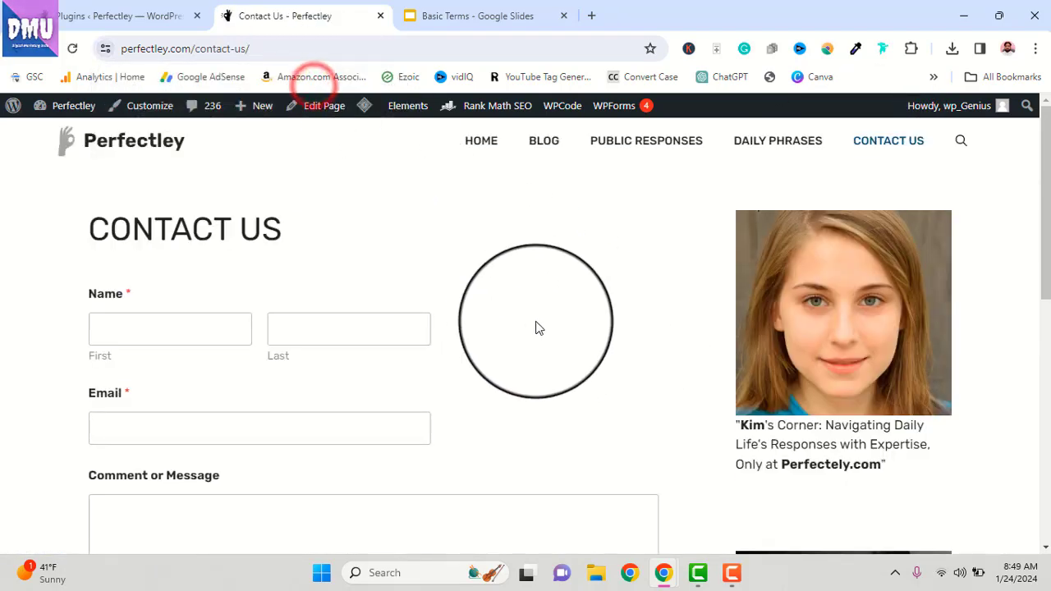
scroll(536, 330, "down", 1)
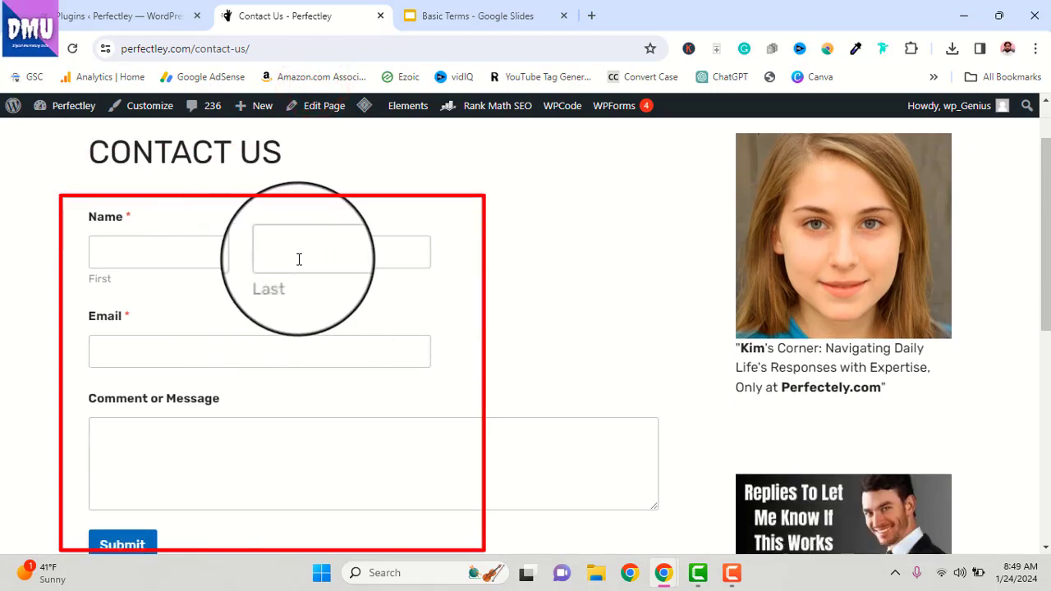
scroll(308, 352, "down", 2)
scroll(317, 348, "up", 2)
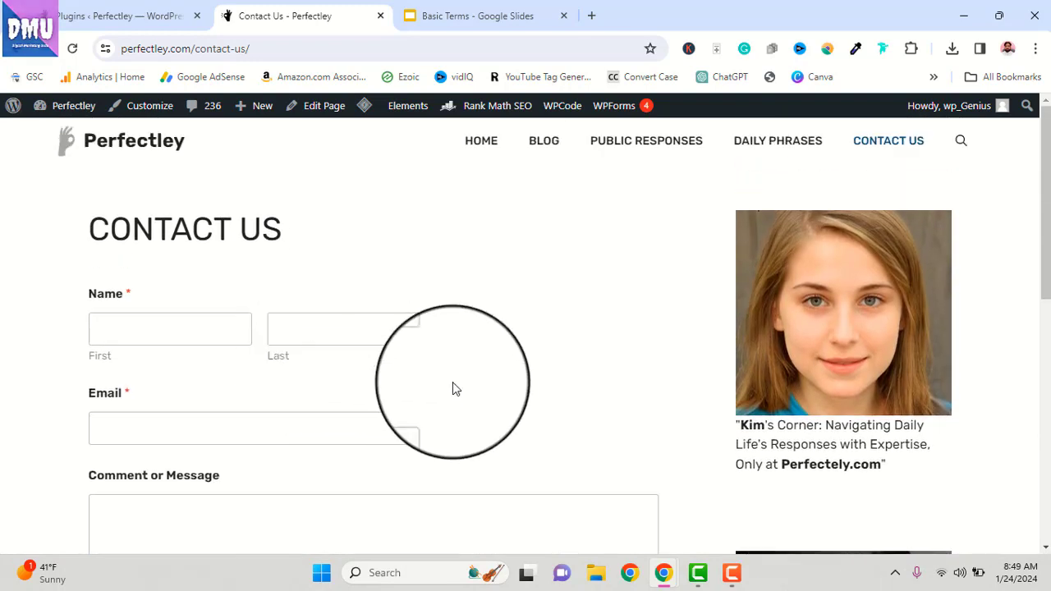
scroll(453, 388, "down", 1)
scroll(454, 389, "down", 1)
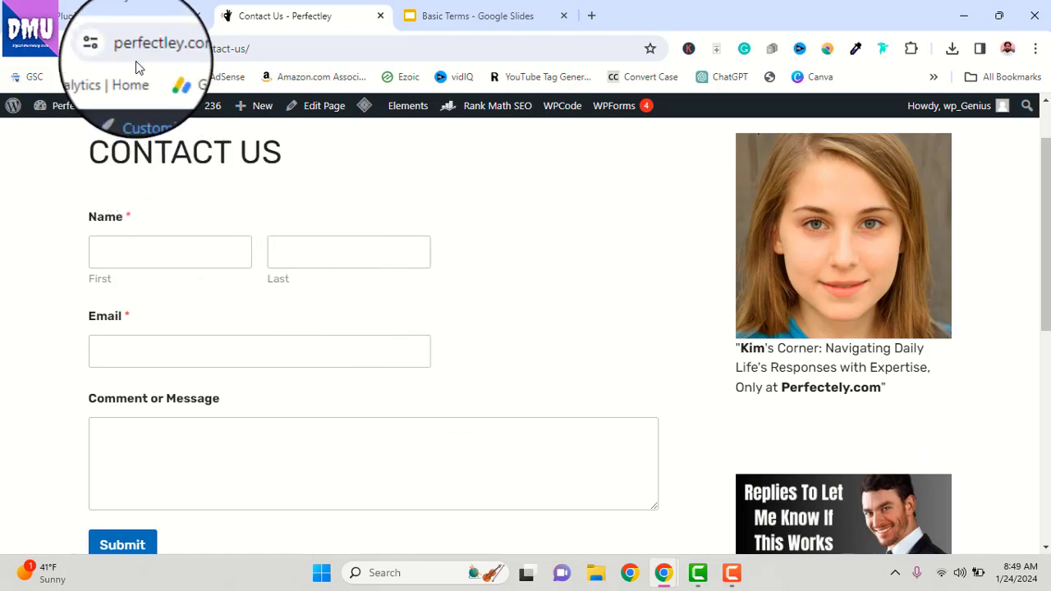
Return to the WordPress installed plugins list and copy the plugin name WPForms Lite
left_click(141, 23)
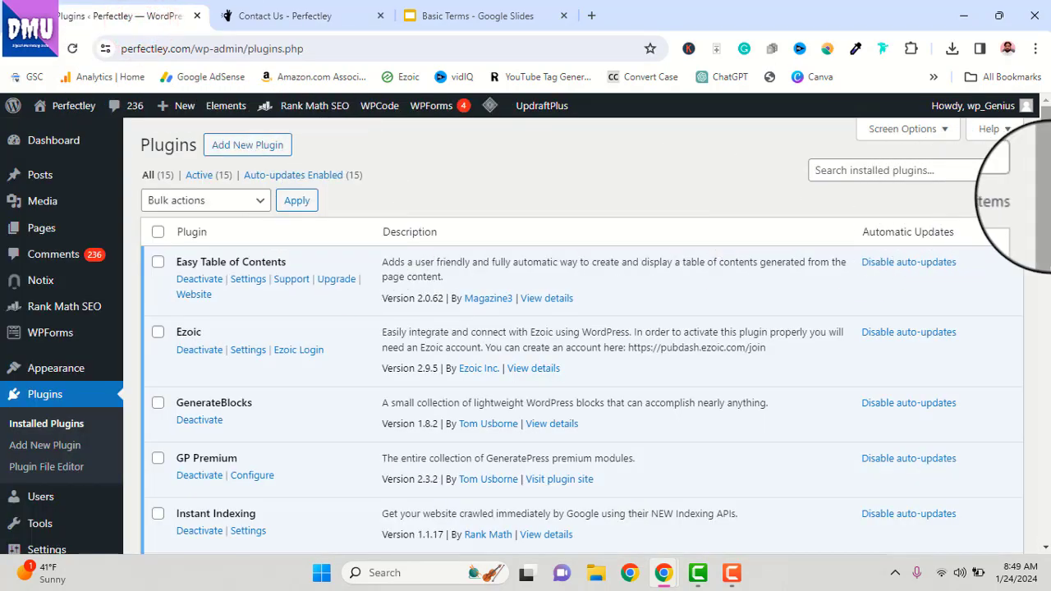
left_click_drag(1043, 216, 1041, 482)
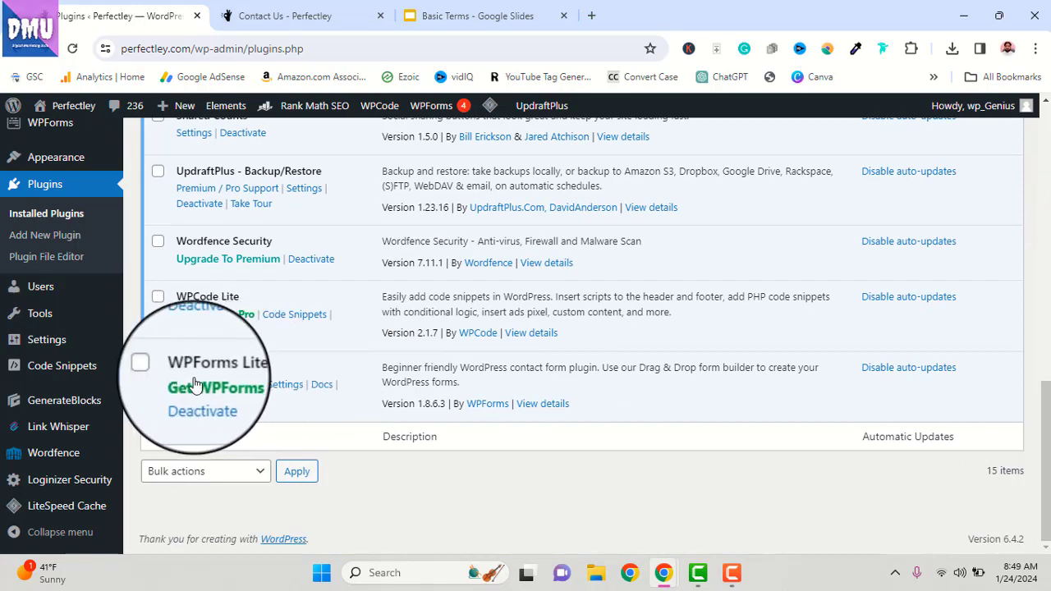
left_click_drag(179, 370, 262, 373)
right_click(234, 367)
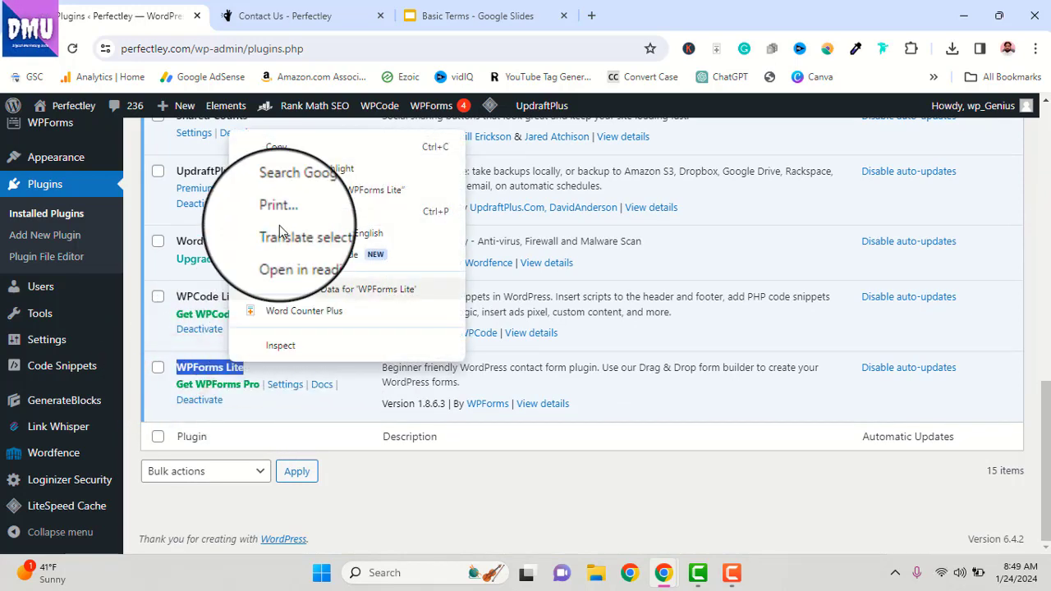
left_click(288, 153)
Search the add-new-plugin directory for WPForms Lite using the copied name
scroll(411, 328, "up", 10)
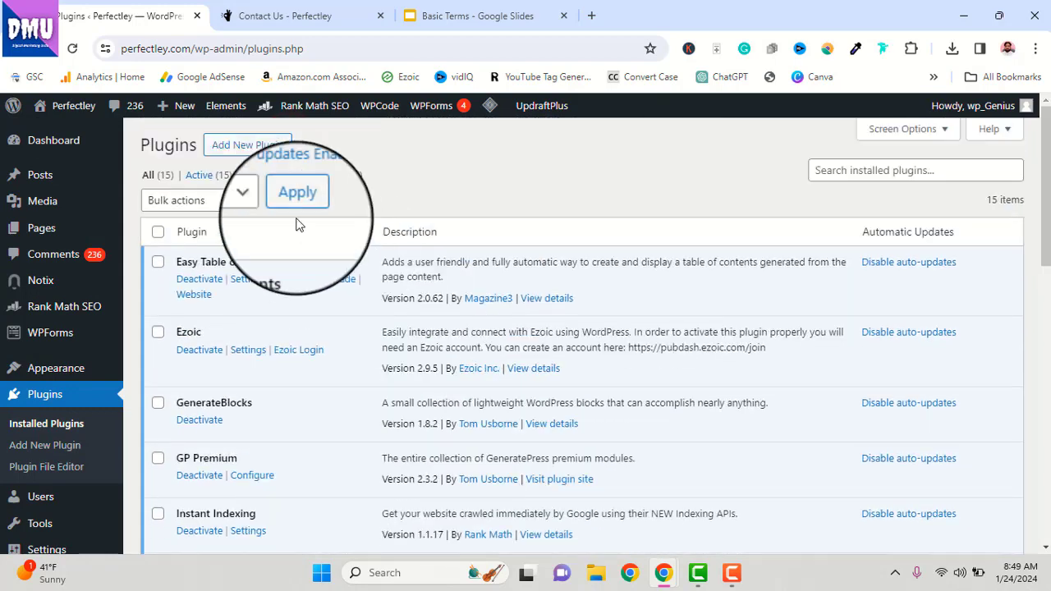
left_click(243, 148)
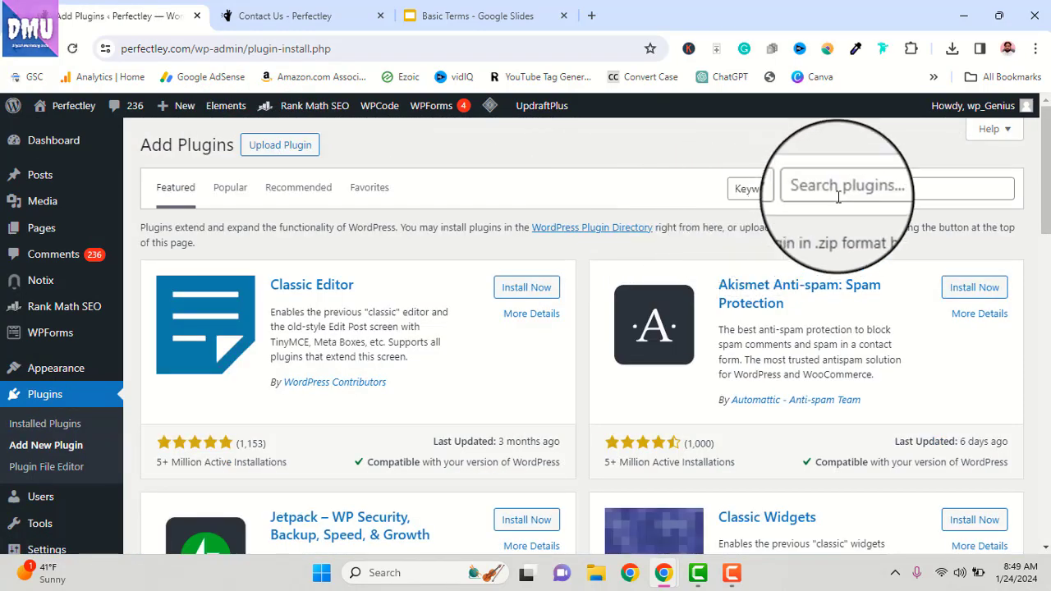
left_click(837, 194)
right_click(838, 194)
left_click(729, 339)
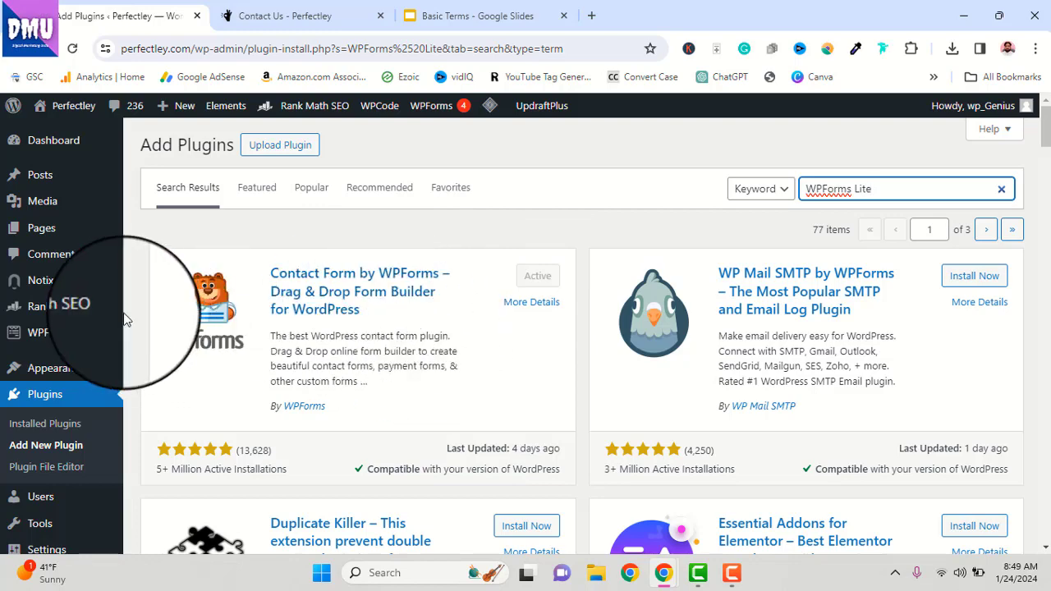
Open the WPForms forms overview and copy the shortcode [wpforms id="4851"] of the Simple Contact Form created January 22, 2024
mouse_move(51, 337)
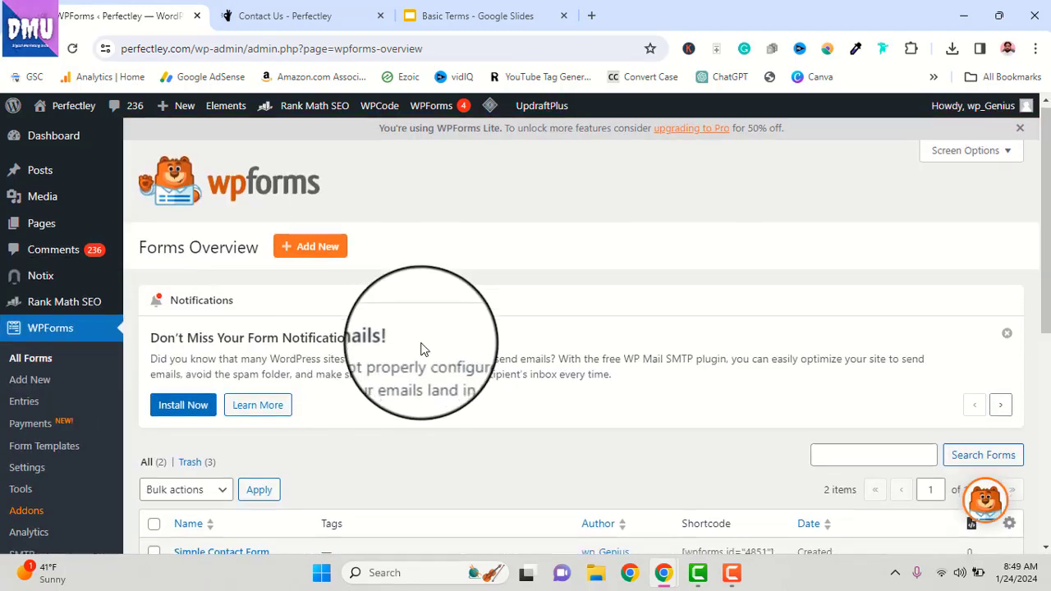
scroll(415, 357, "down", 3)
mouse_move(275, 345)
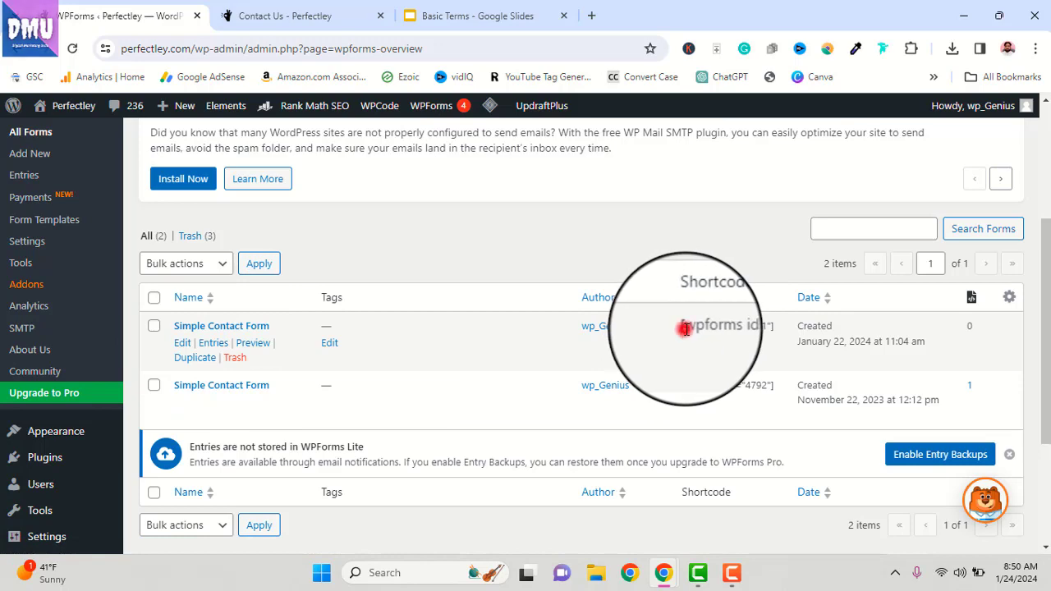
left_click_drag(686, 329, 774, 327)
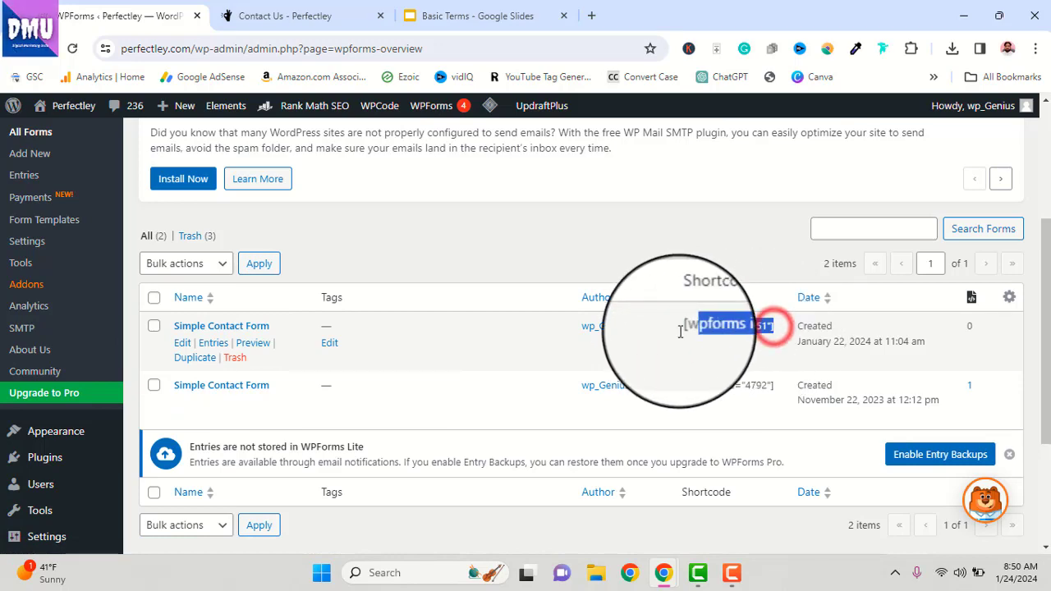
right_click(699, 328)
left_click(733, 103)
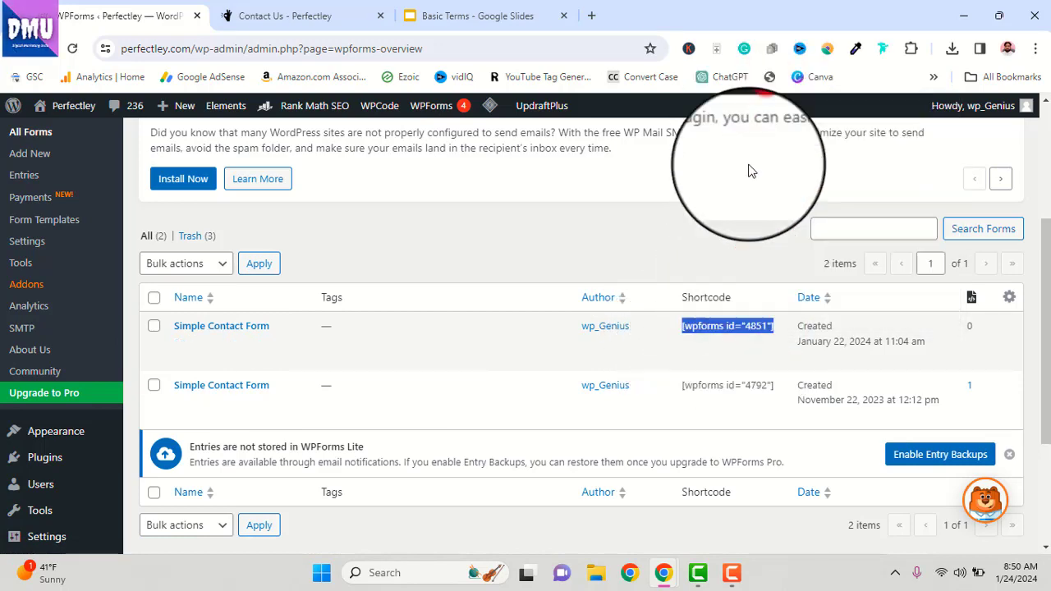
Open the Contact Us page for editing from the list of all pages
scroll(106, 317, "up", 3)
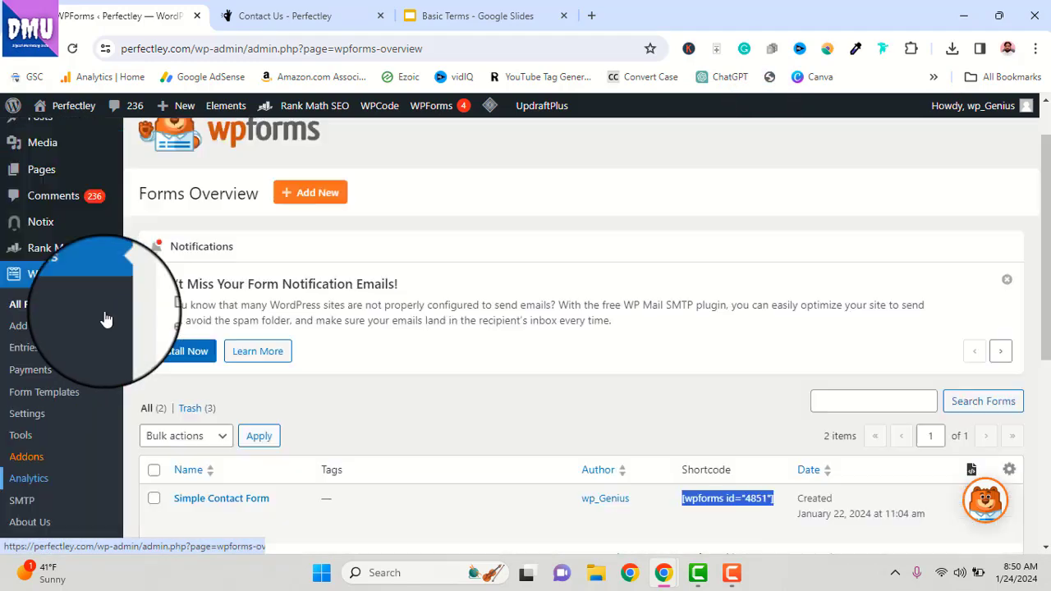
mouse_move(41, 228)
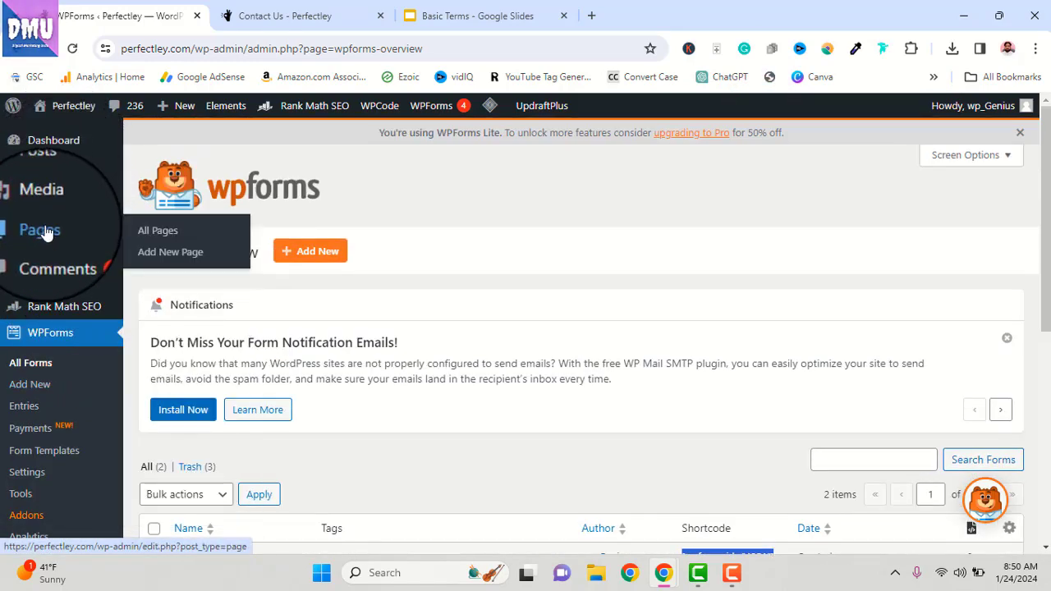
left_click(158, 230)
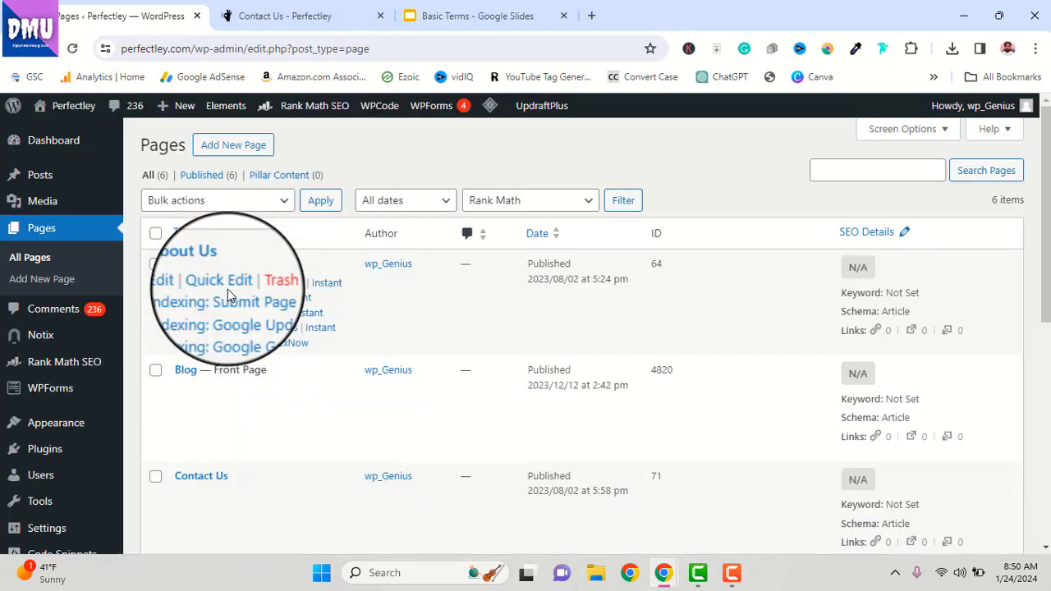
scroll(267, 365, "down", 3)
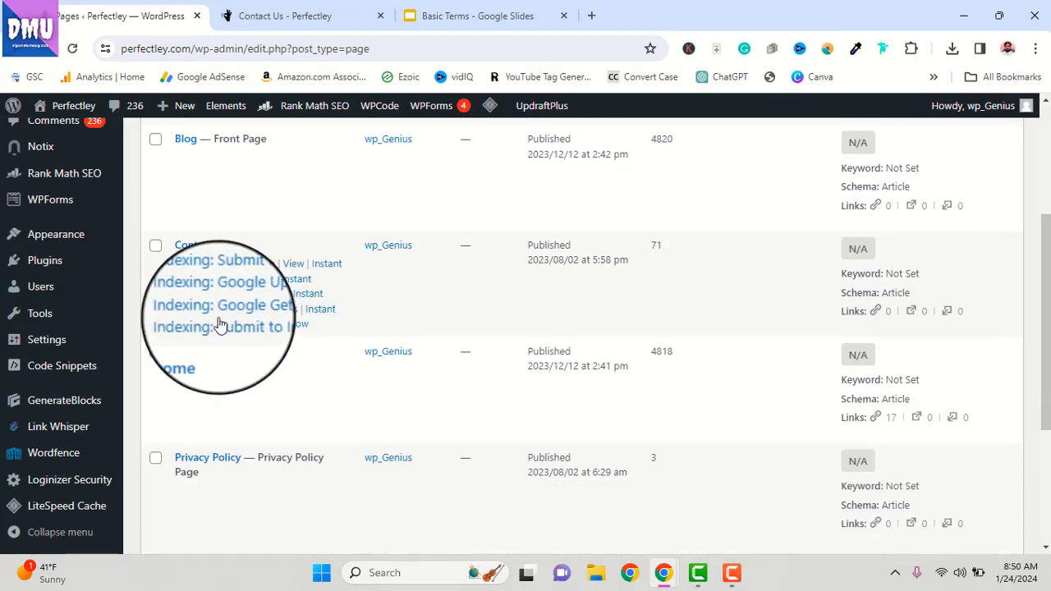
left_click(183, 263)
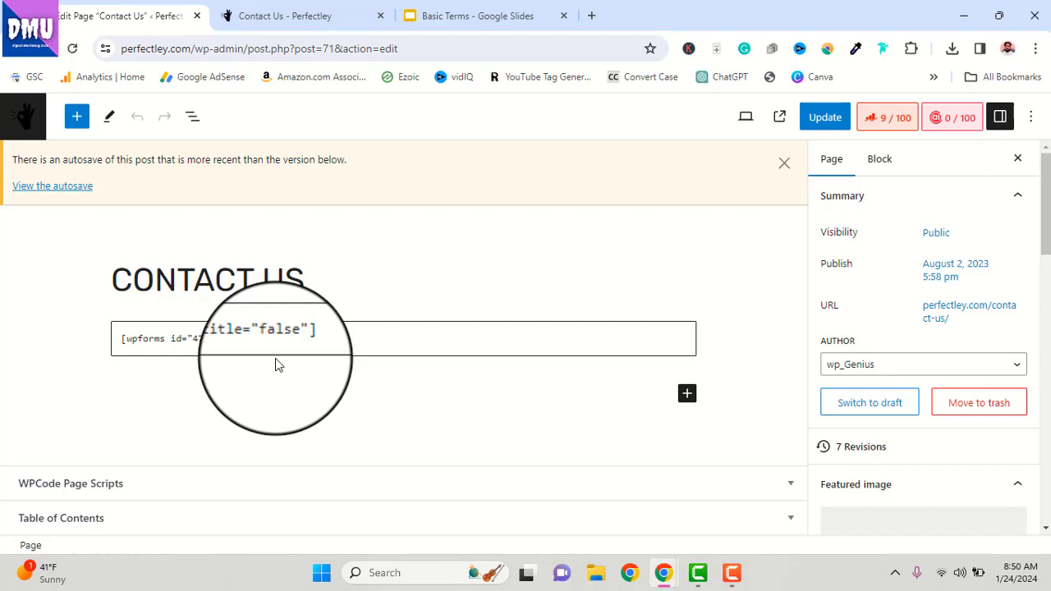
Preview the Contact Us page in a new tab and close the preview
left_click(249, 370)
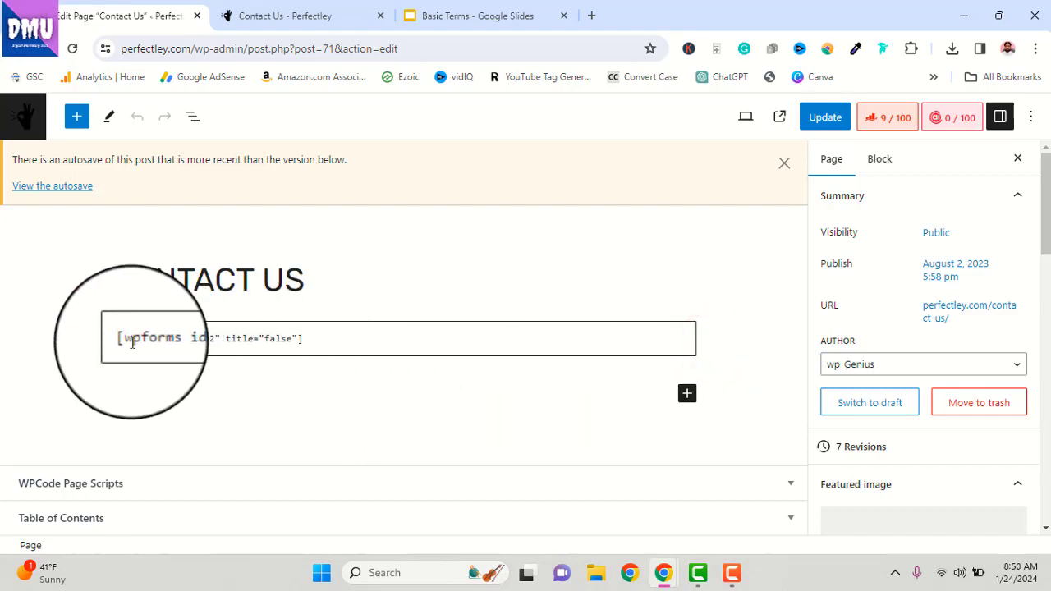
left_click(746, 116)
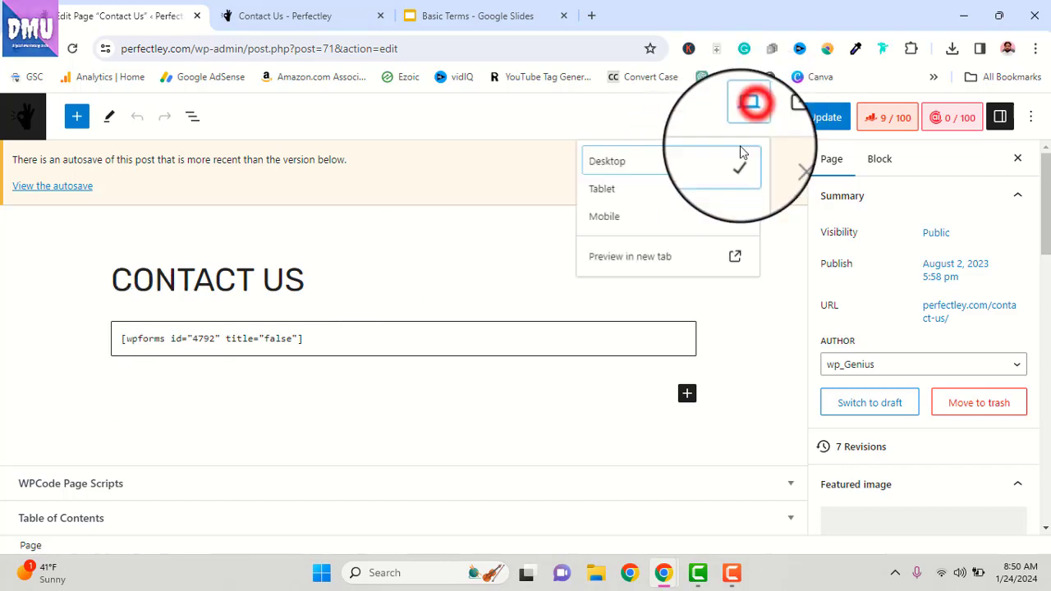
left_click(703, 265)
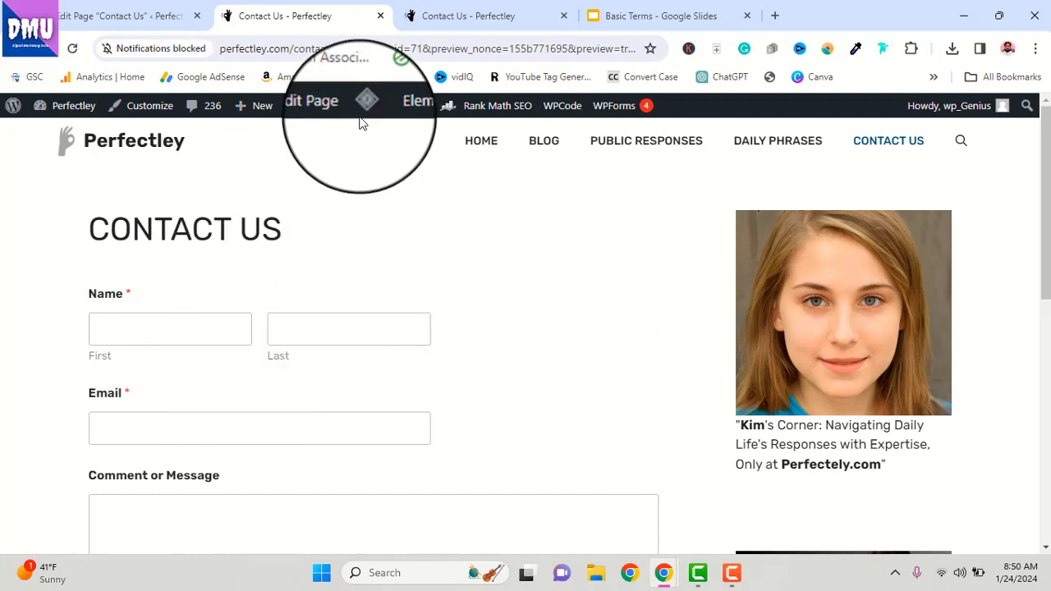
left_click(387, 18)
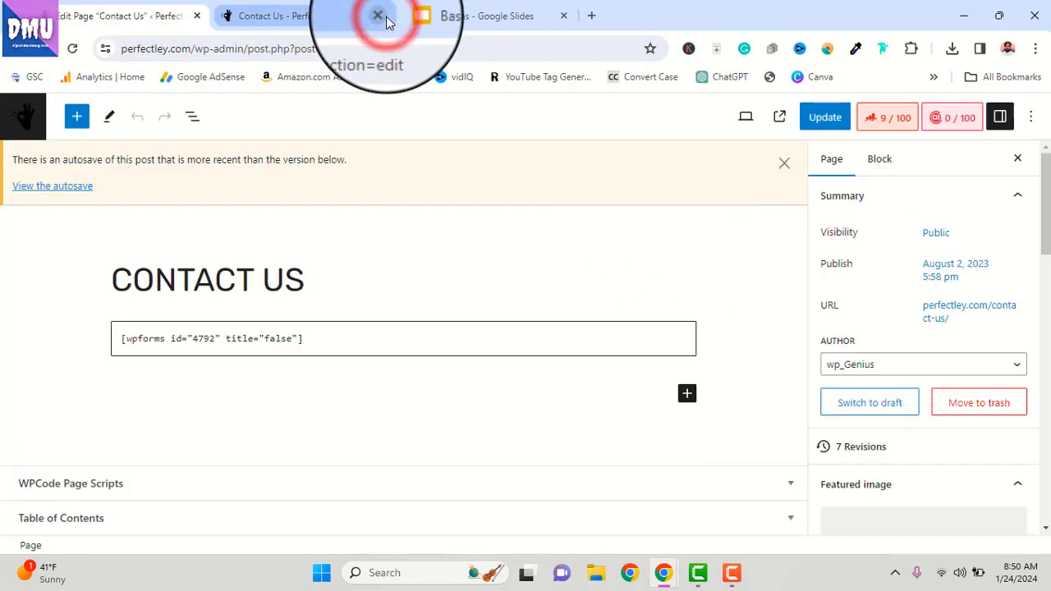
Close the remaining Contact Us tab and check the Important Wordpress Plugins slide in the Basic Terms presentation before returning to WordPress
left_click(381, 18)
left_click(328, 18)
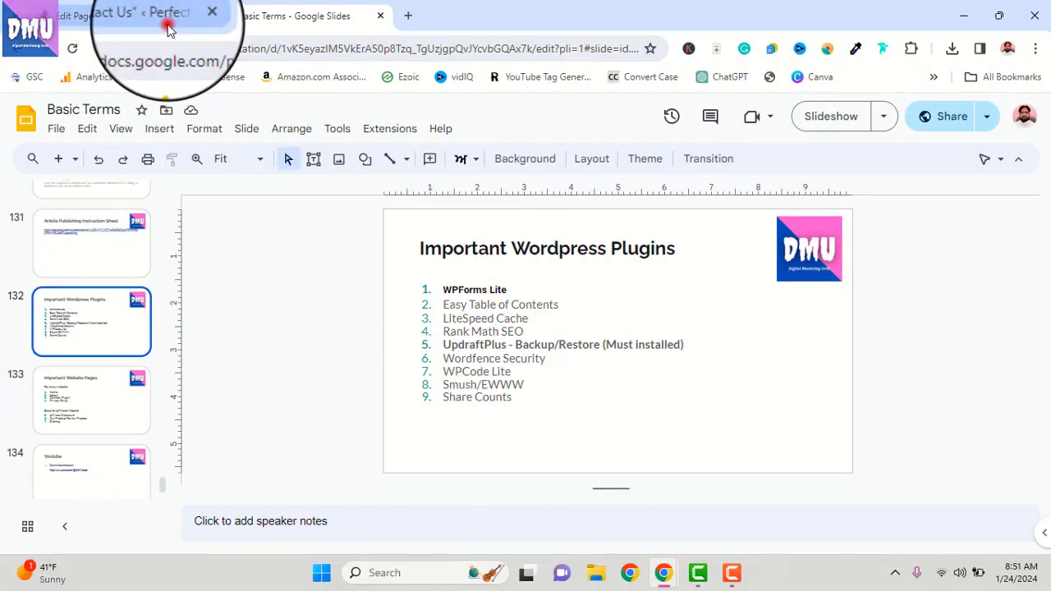
left_click(167, 25)
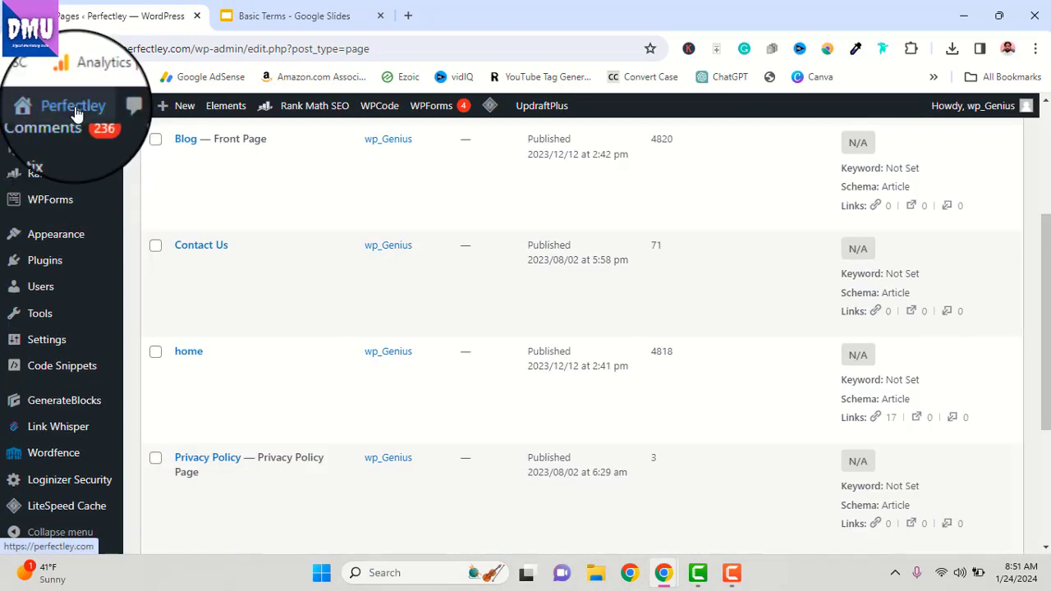
Open the Perfectley site in a new tab from the WordPress admin and look over its Blog front page
mouse_move(33, 105)
right_click(91, 134)
left_click(124, 150)
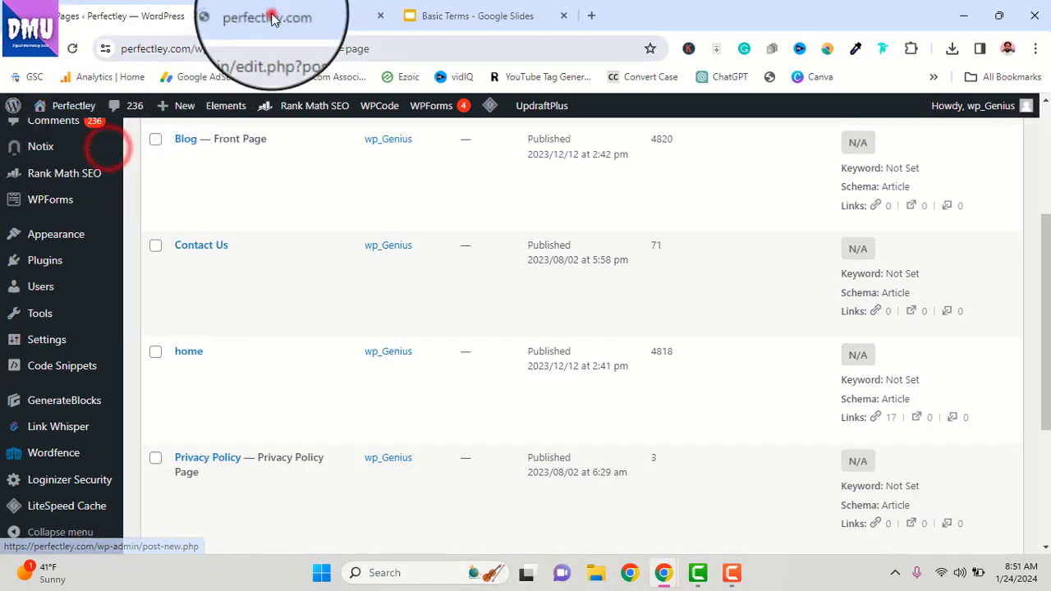
left_click(271, 16)
scroll(259, 280, "down", 3)
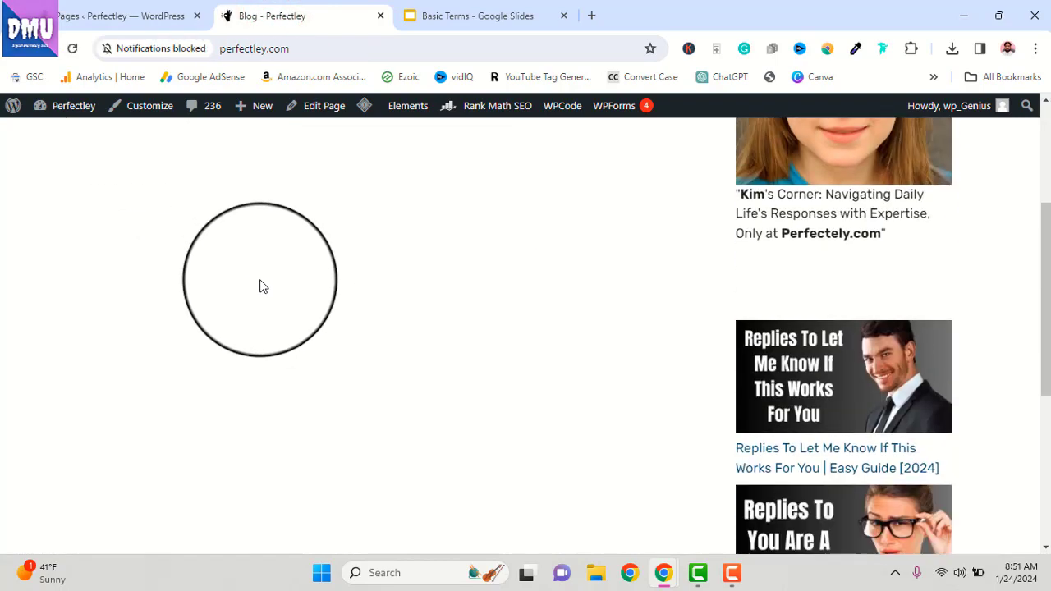
scroll(285, 306, "up", 3)
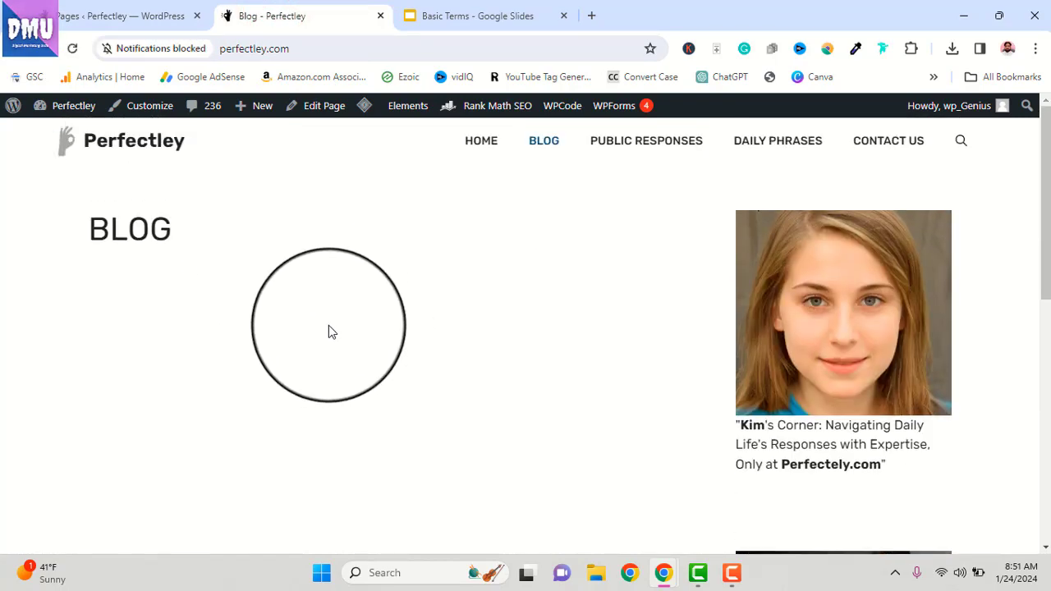
scroll(329, 326, "down", 1)
scroll(420, 345, "up", 1)
Go to the site's Home page and open the featured article "Replies When A Girl Says I Appreciate You"
left_click(479, 142)
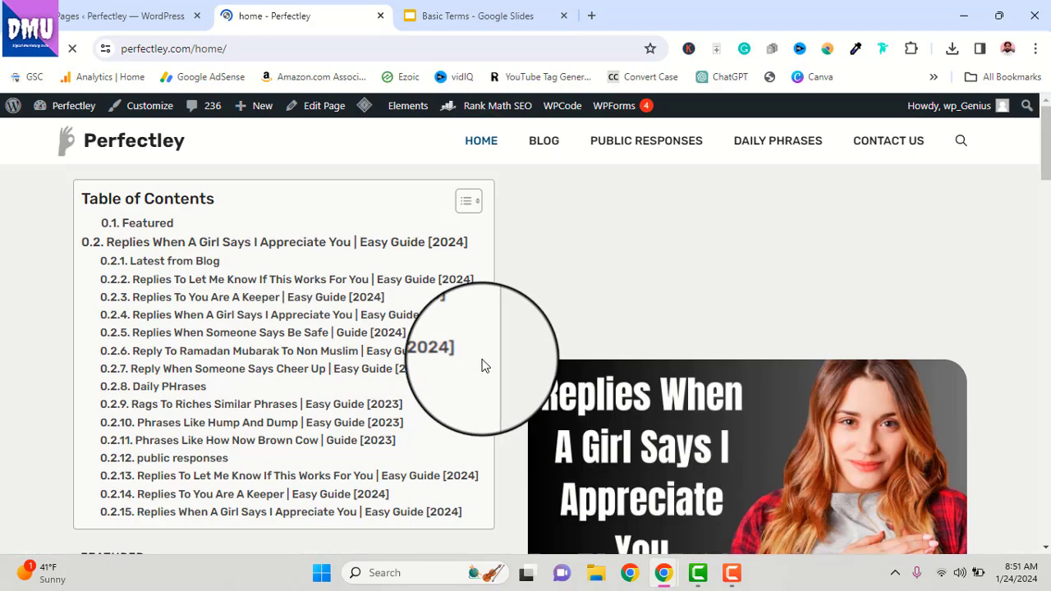
scroll(577, 362, "down", 5)
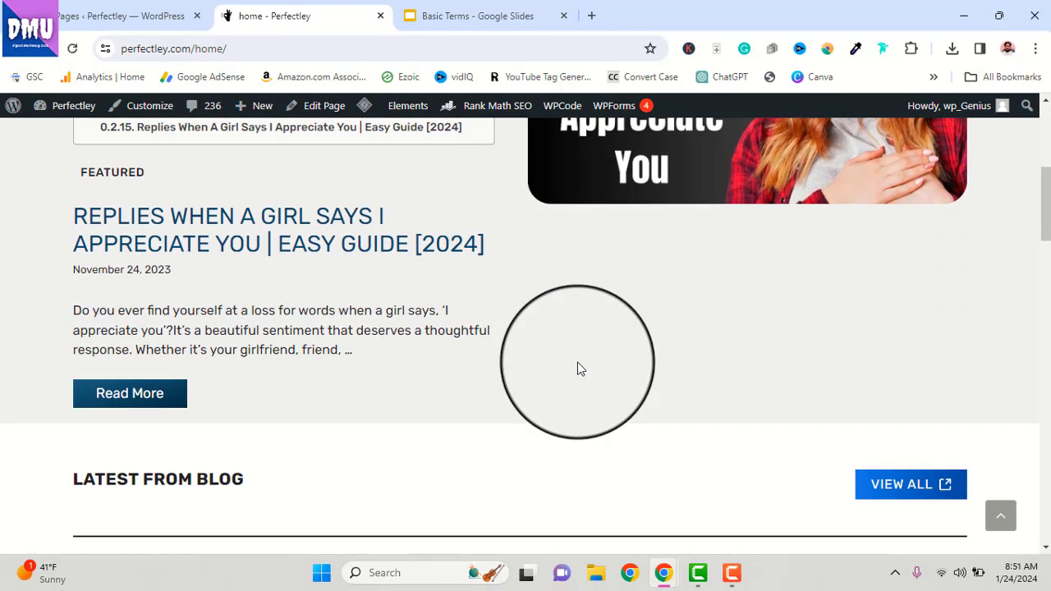
left_click(350, 257)
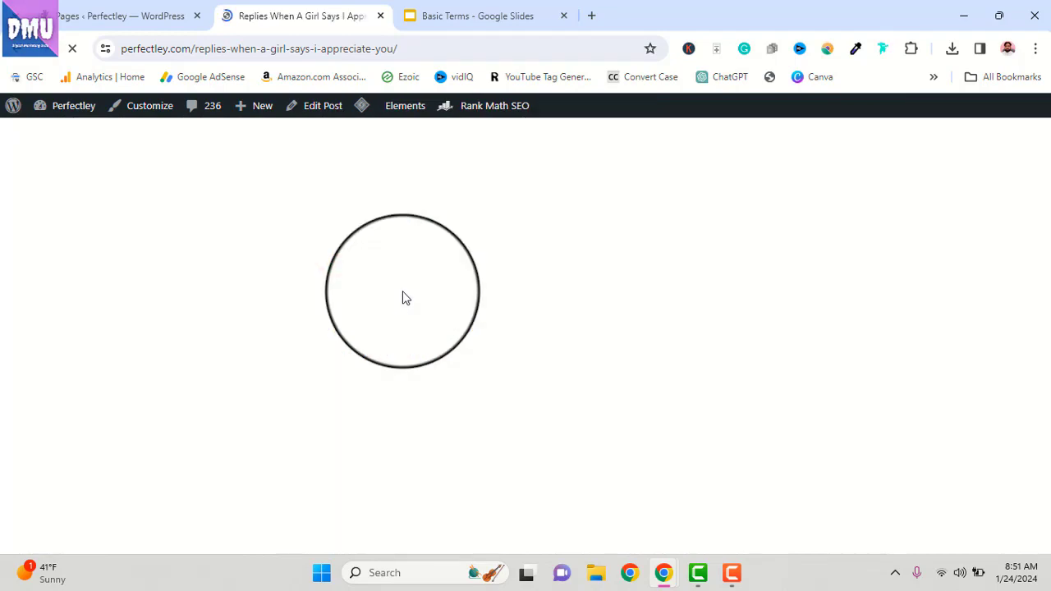
Look over the article's table of contents and follow its "Express your feelings" entry to that section
scroll(411, 308, "down", 4)
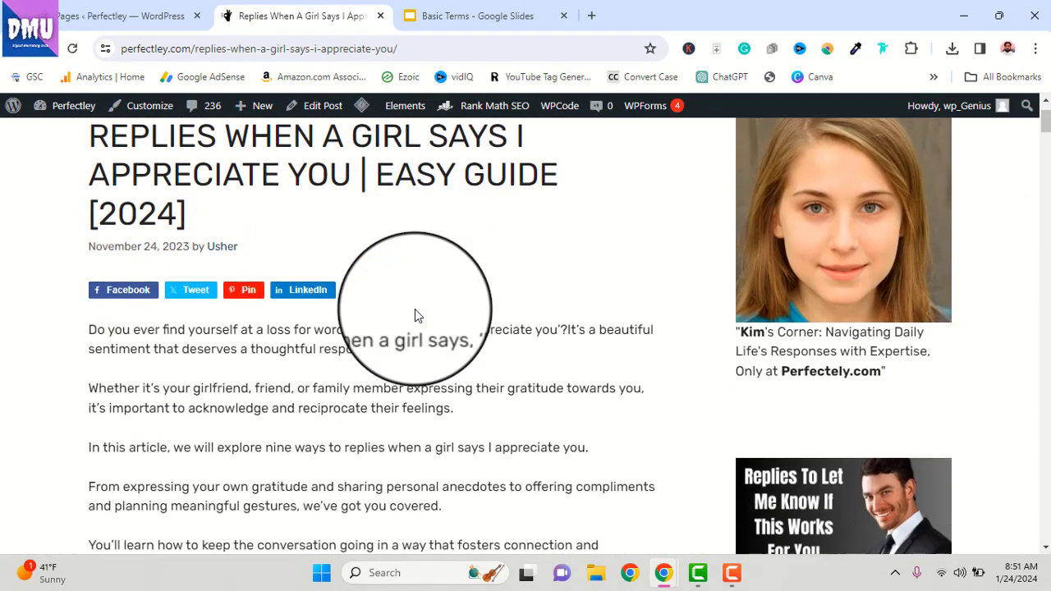
scroll(415, 312, "down", 5)
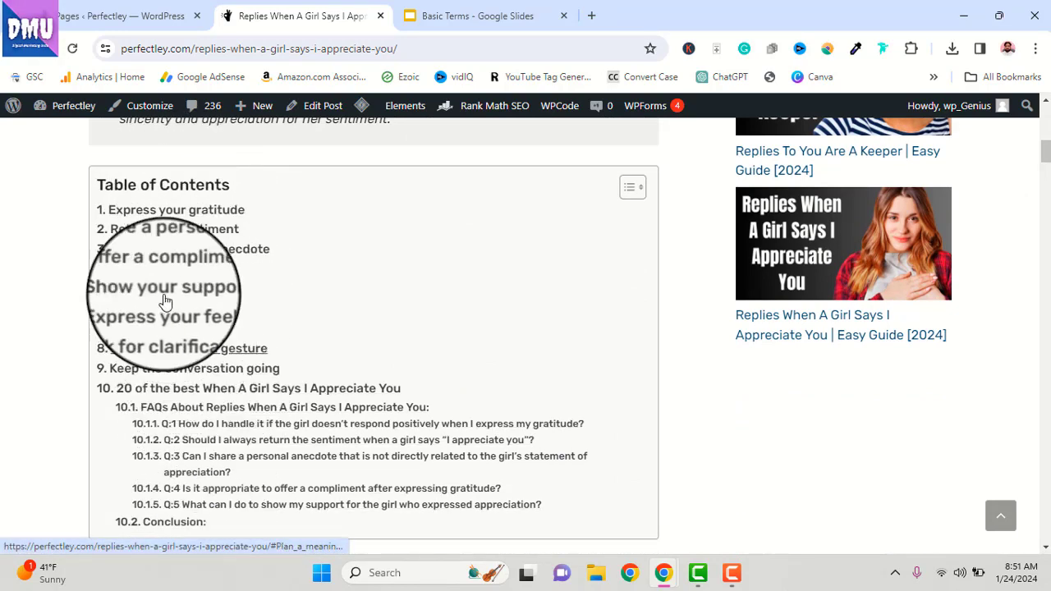
scroll(254, 368, "down", 4)
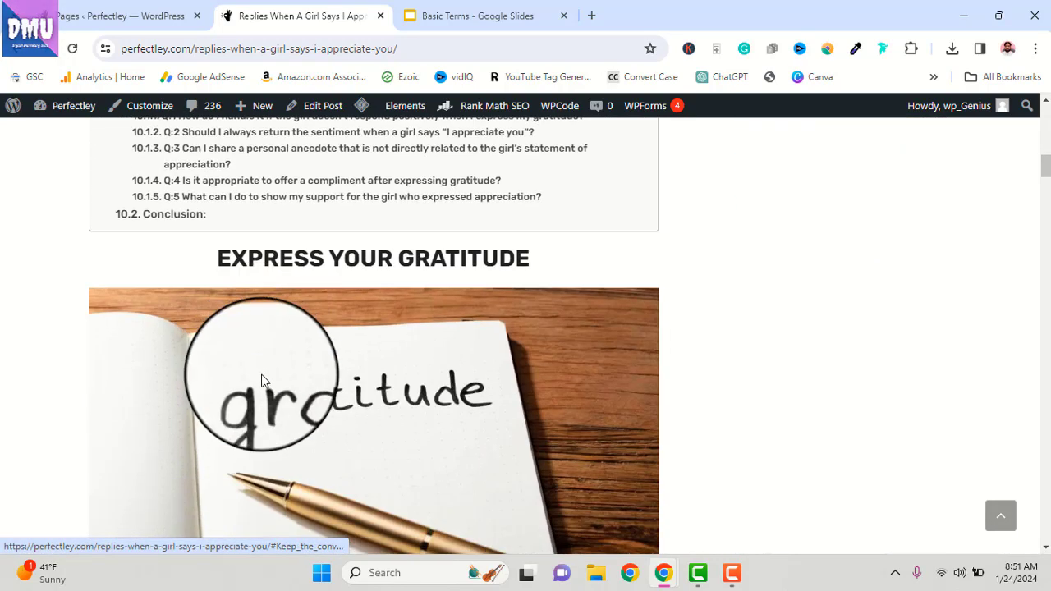
scroll(263, 380, "up", 3)
scroll(263, 234, "up", 1)
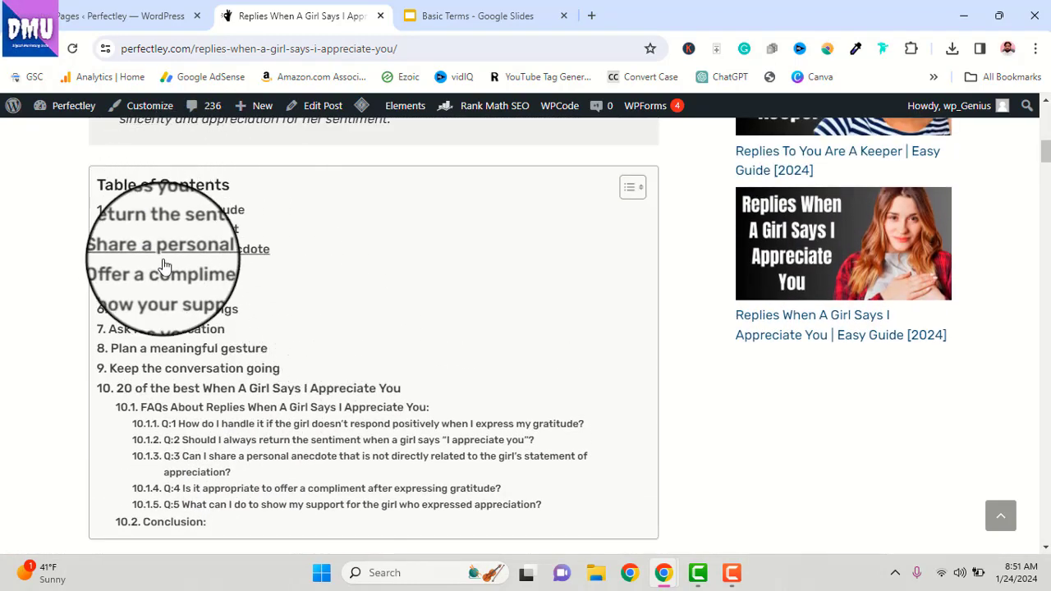
left_click(197, 315)
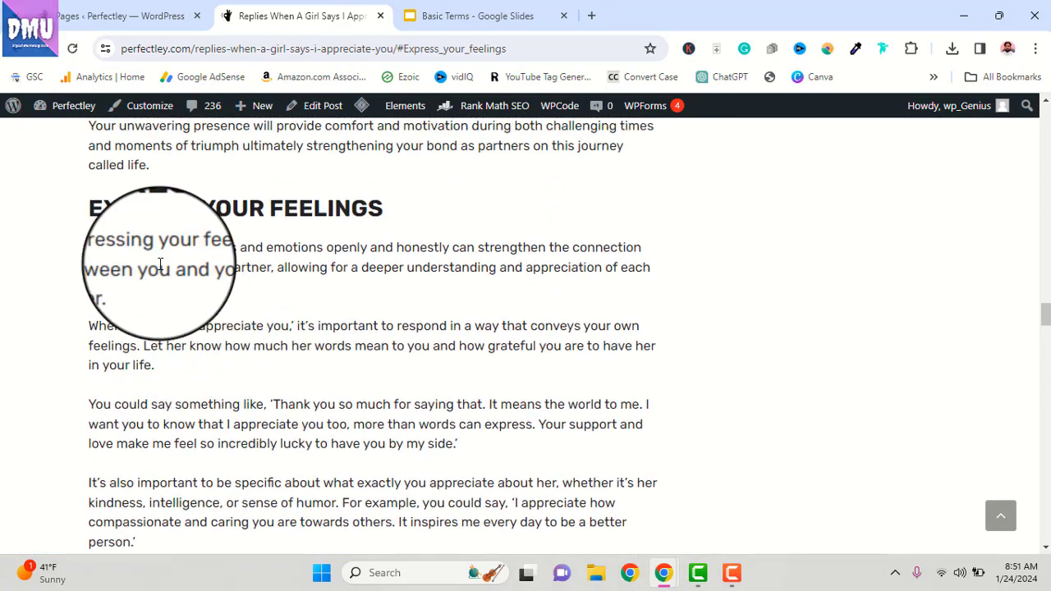
scroll(211, 434, "down", 2)
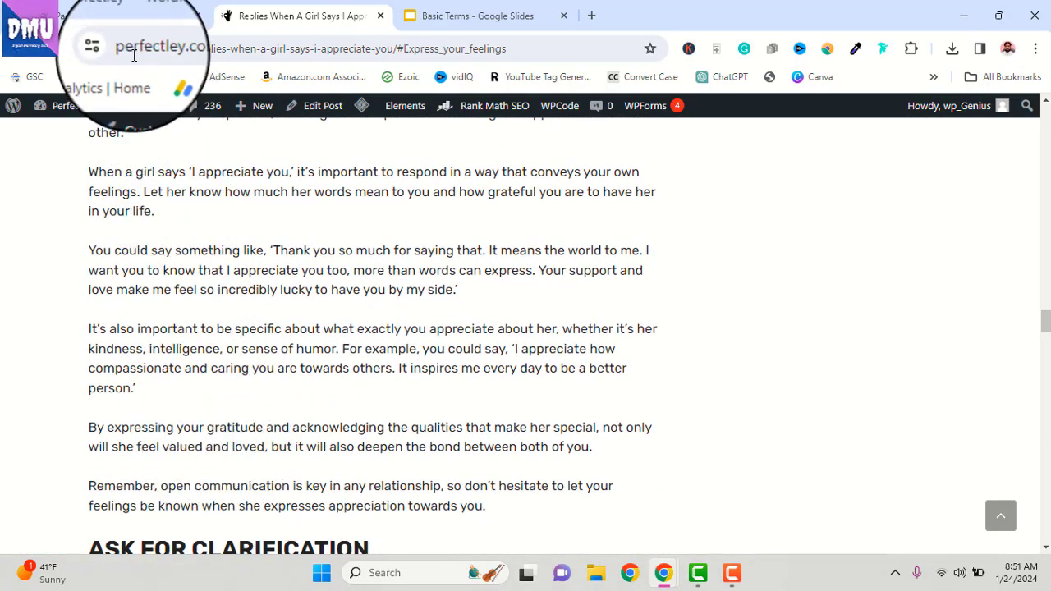
Return to the WordPress admin's installed plugins and copy the plugin name "Easy Table of Contents"
left_click(122, 31)
scroll(258, 394, "up", 3)
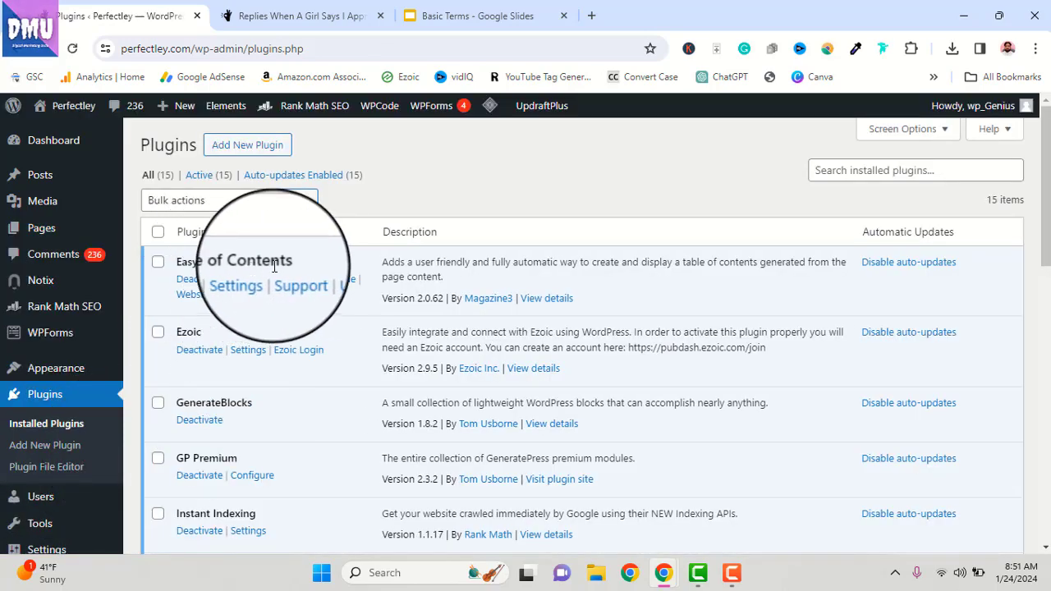
left_click_drag(174, 262, 295, 263)
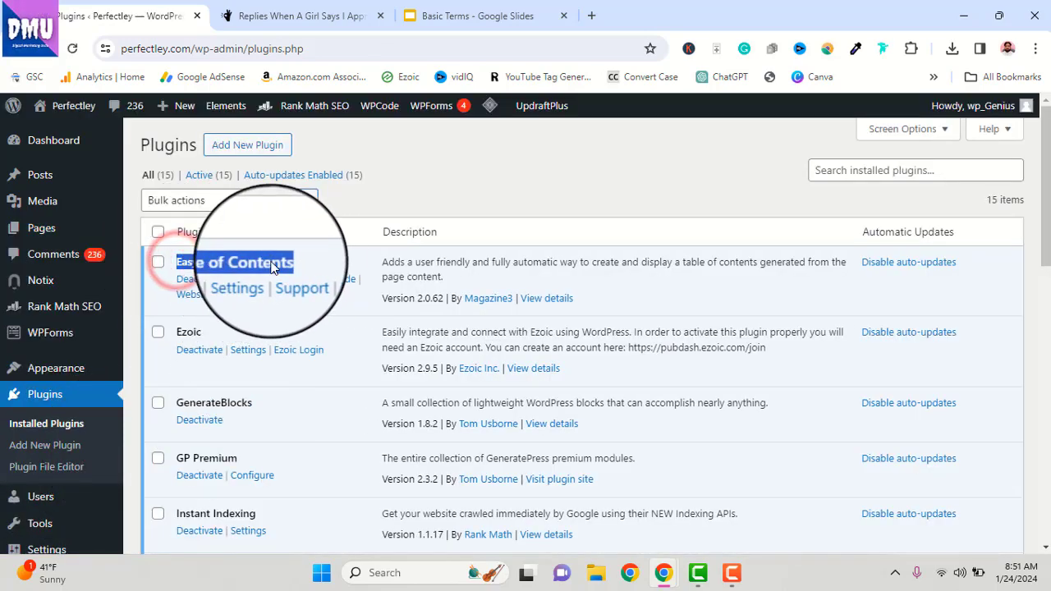
right_click(272, 268)
left_click(306, 277)
Search the add-new-plugin directory for "Easy Table of Contents" using the copied name
left_click(264, 145)
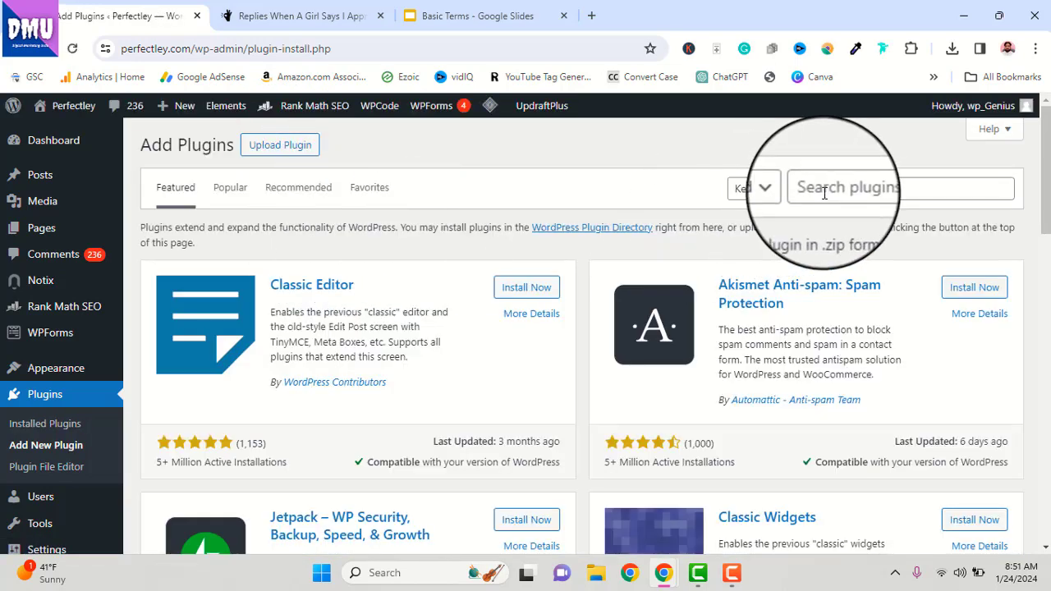
left_click(826, 191)
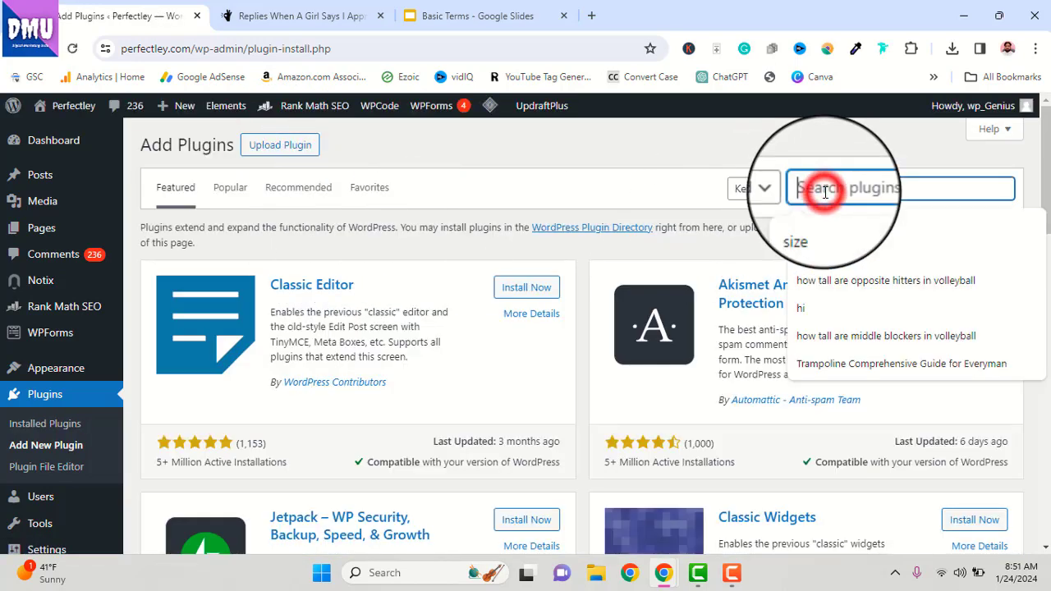
right_click(846, 192)
left_click(847, 340)
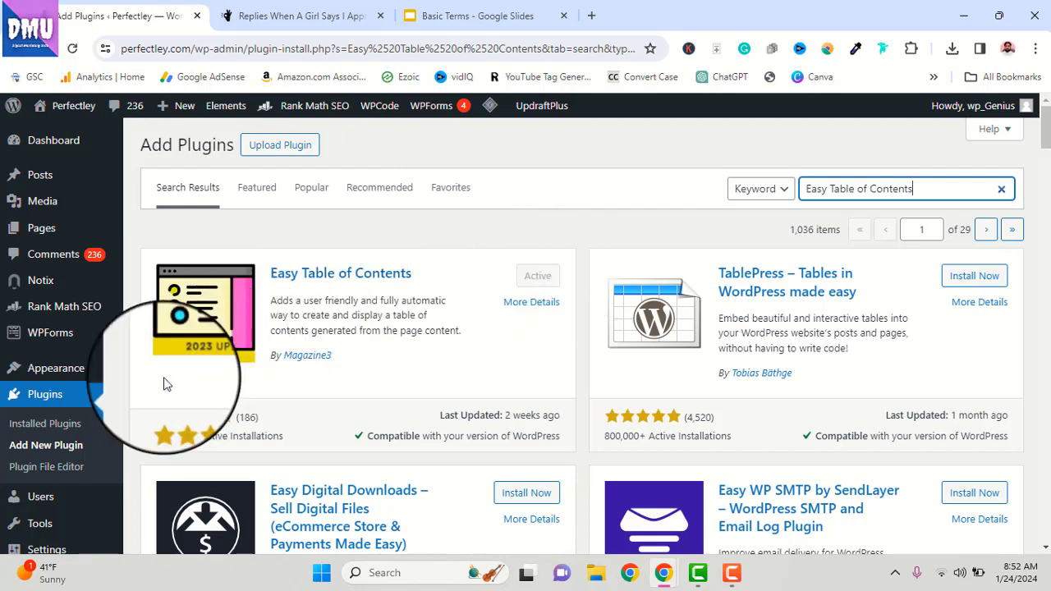
Open the Easy Table of Contents settings from the installed plugins and review the Enable Support, Auto Insert and Position options
left_click(66, 394)
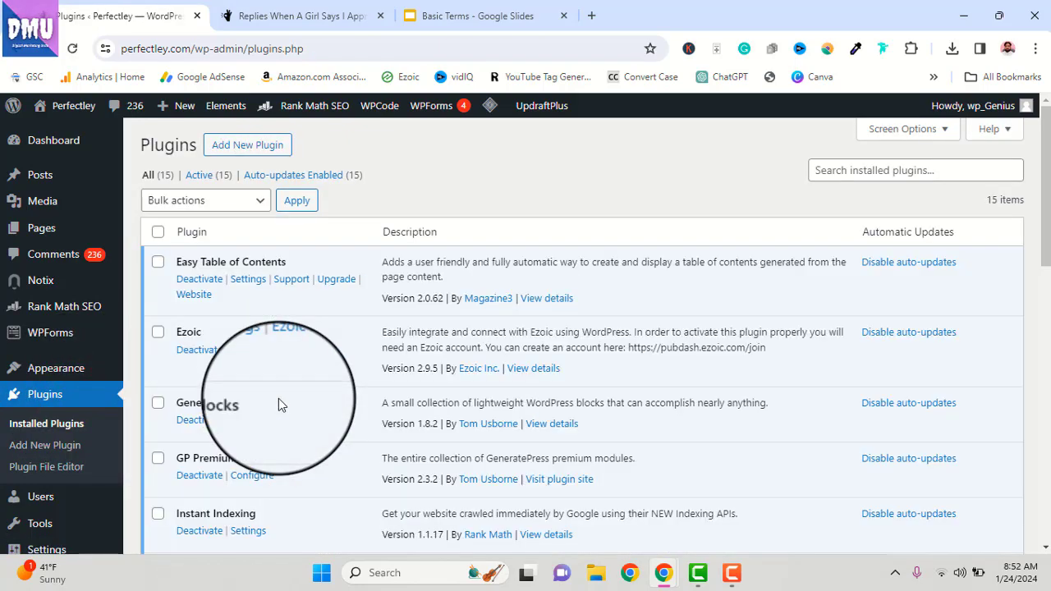
scroll(305, 406, "down", 3)
scroll(305, 407, "down", 6)
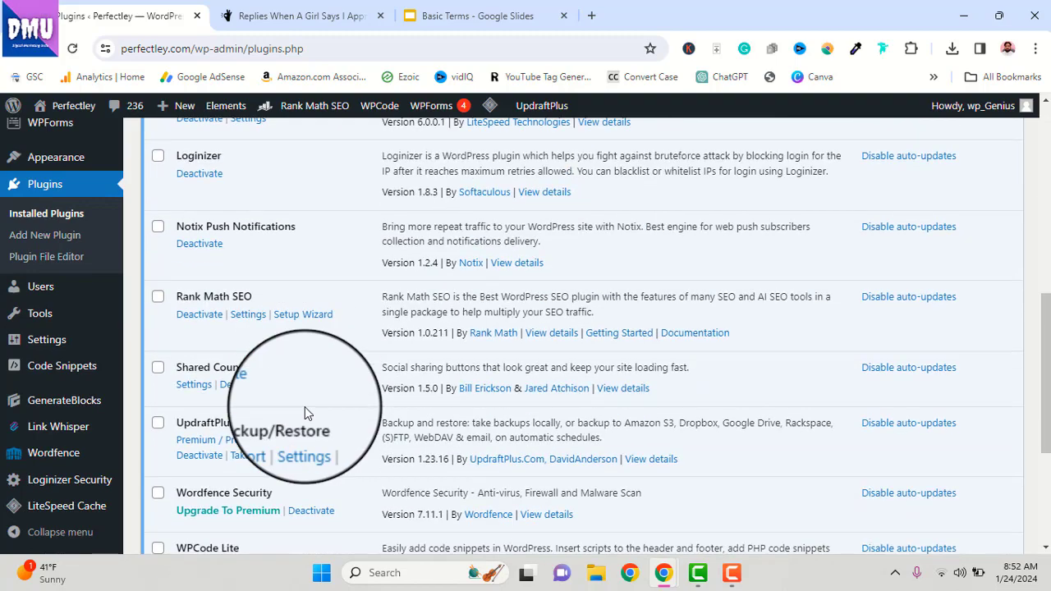
scroll(305, 407, "up", 10)
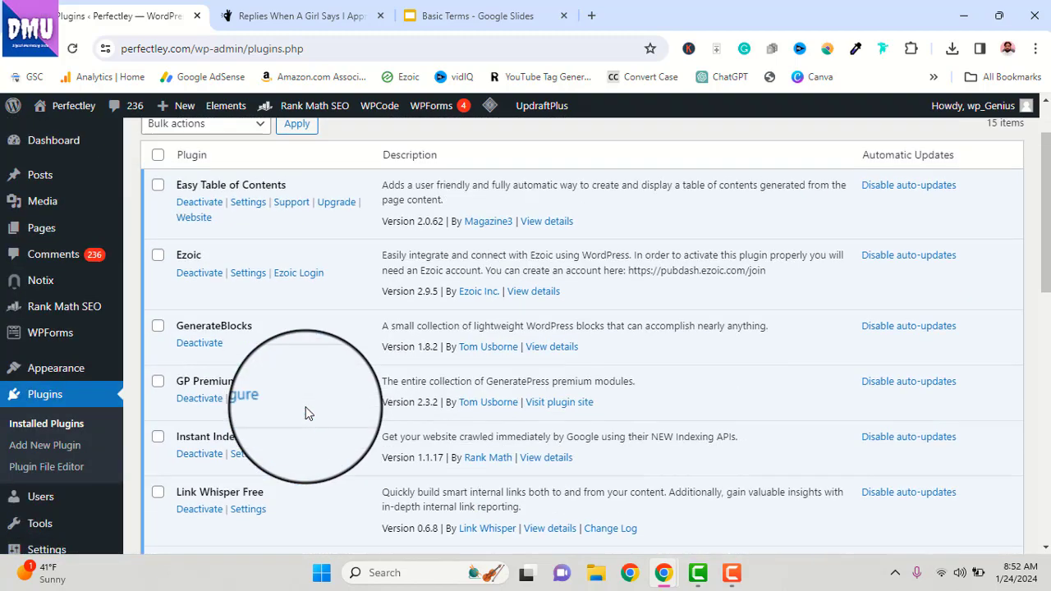
left_click(249, 283)
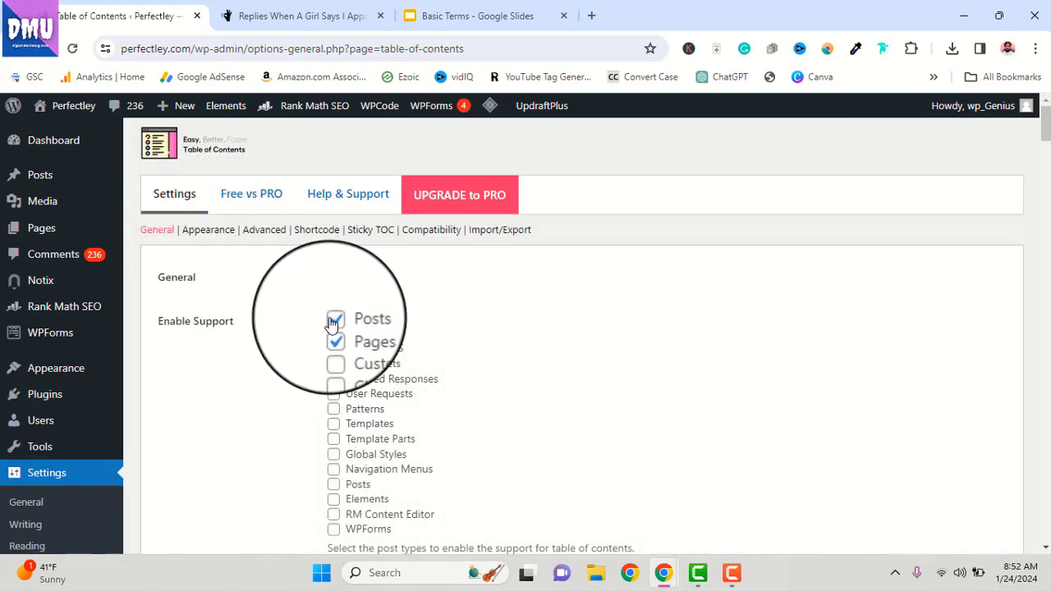
scroll(331, 361, "down", 4)
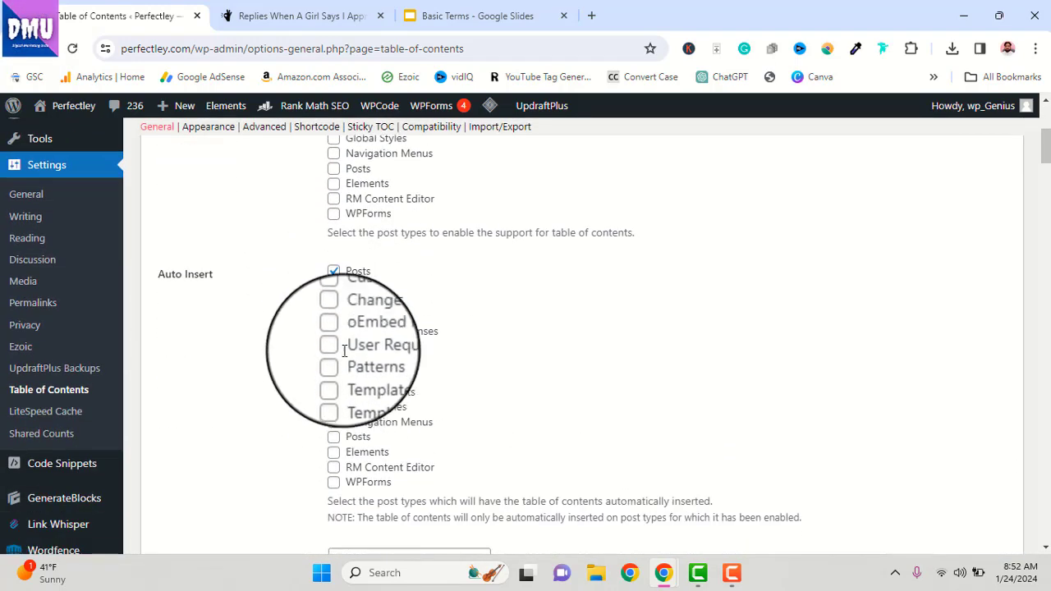
scroll(333, 307, "down", 4)
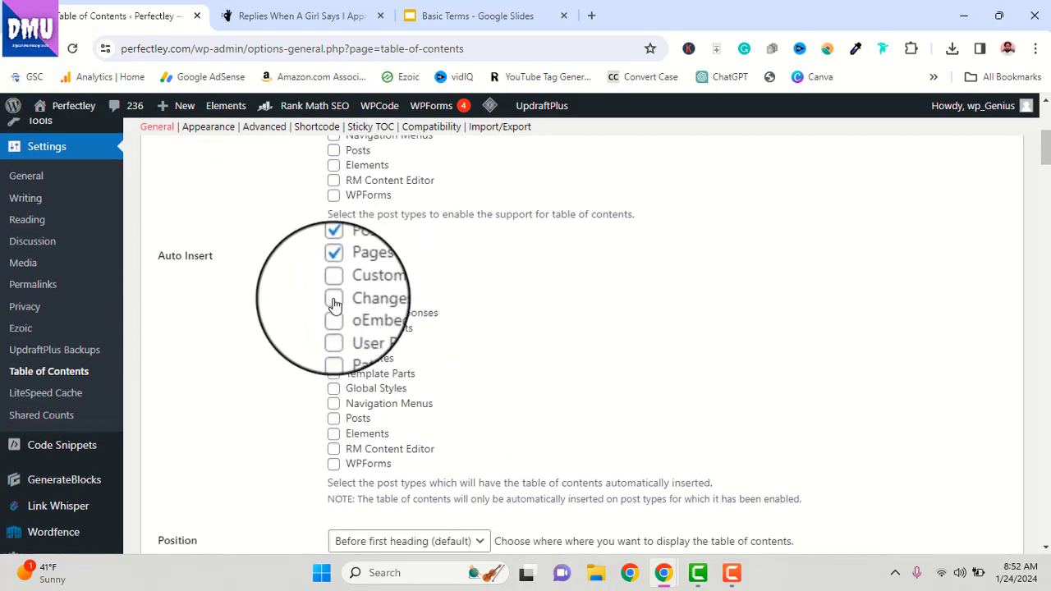
scroll(335, 312, "down", 2)
scroll(291, 267, "up", 2)
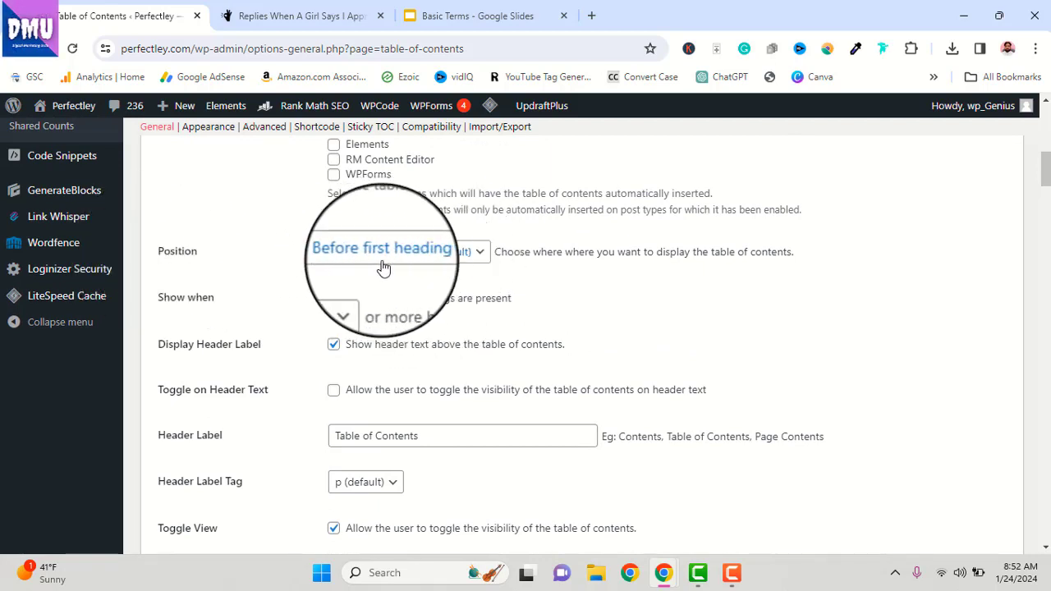
In the open article, highlight the title and the "Express Your Gratitude" heading to examine where the table of contents is placed
left_click(333, 16)
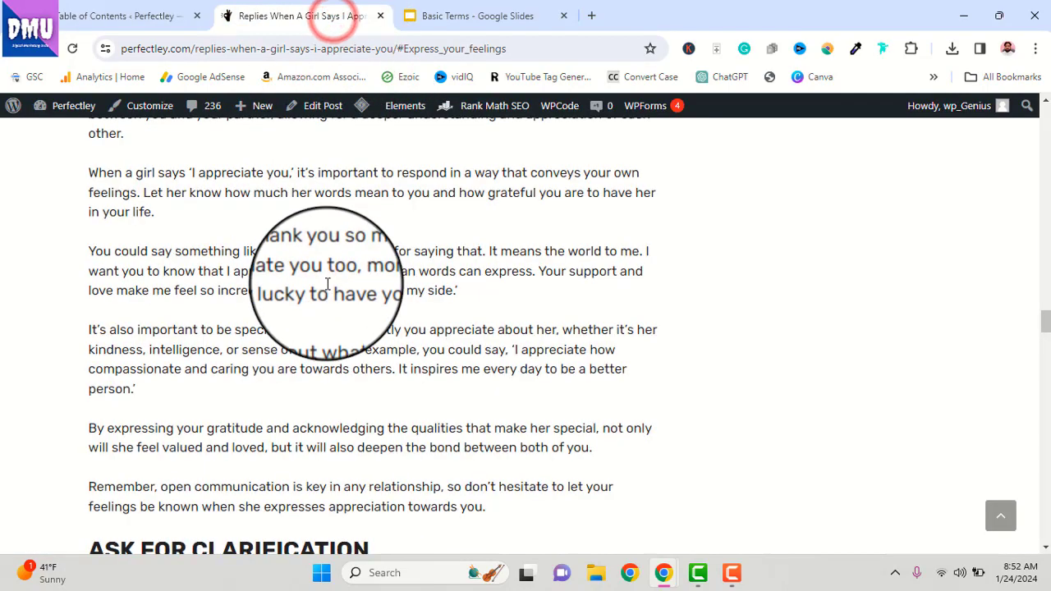
scroll(329, 291, "up", 20)
scroll(983, 251, "up", 4)
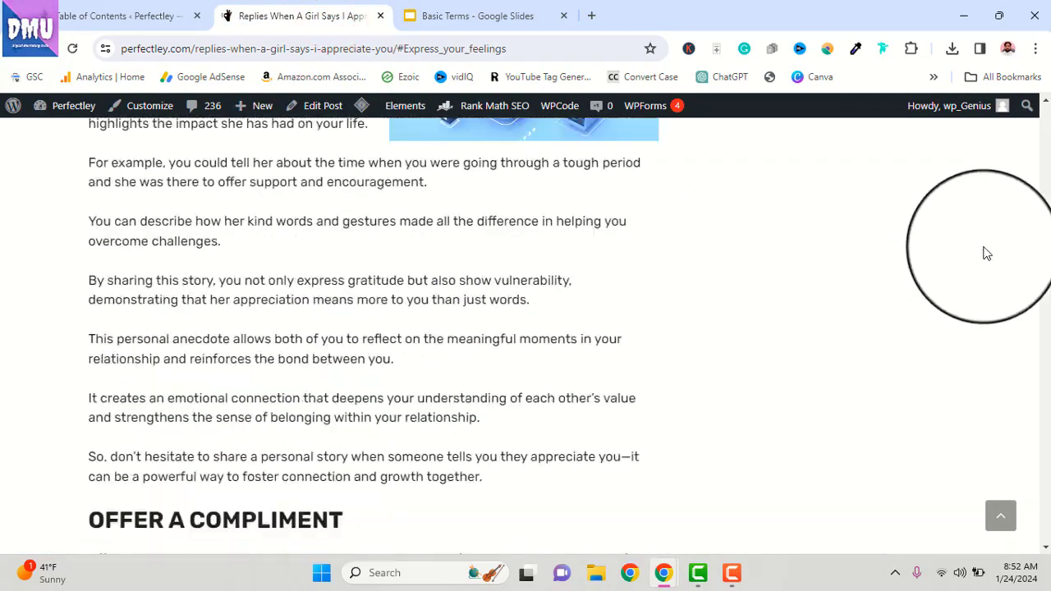
left_click_drag(1046, 243, 1040, 129)
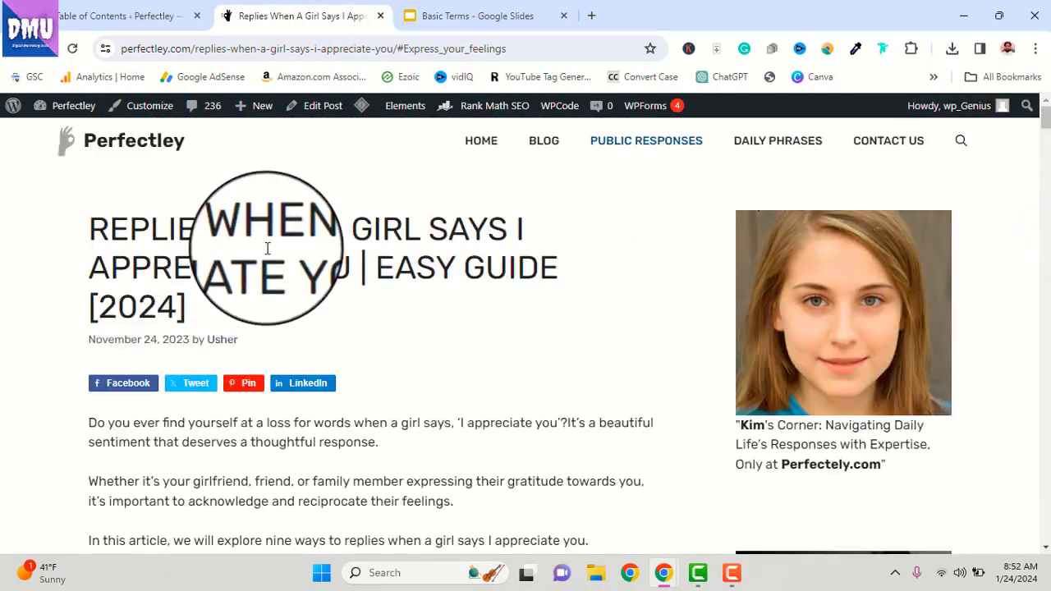
left_click_drag(82, 220, 223, 304)
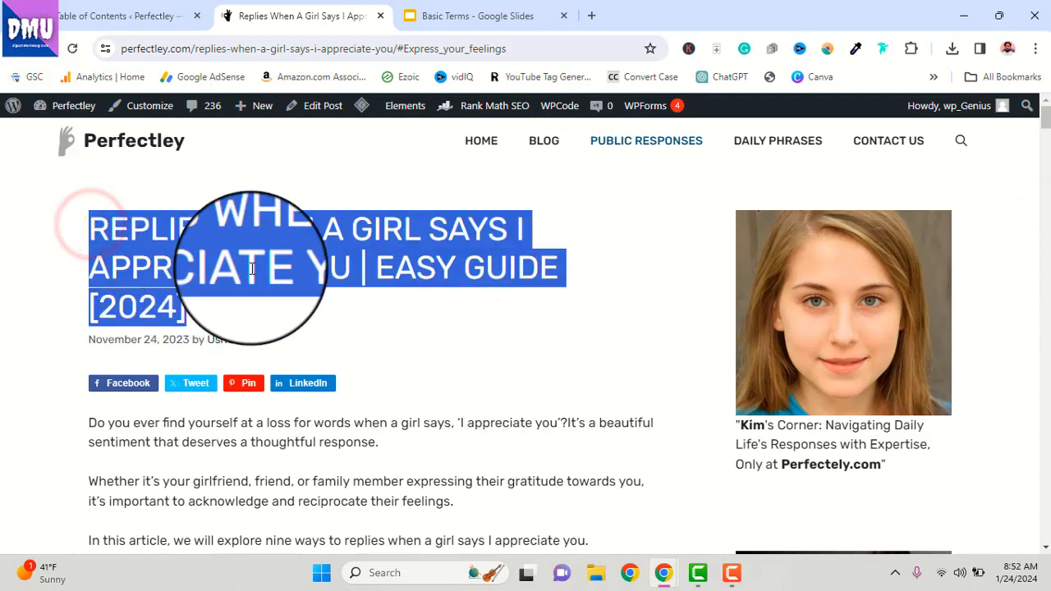
scroll(349, 328, "down", 5)
scroll(315, 331, "down", 4)
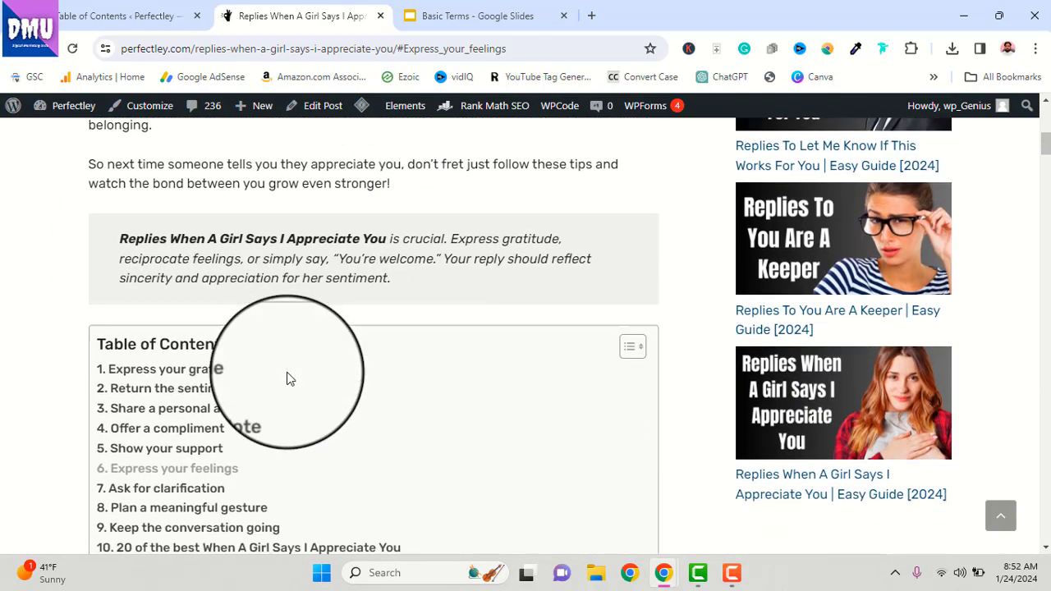
left_click_drag(216, 413, 570, 418)
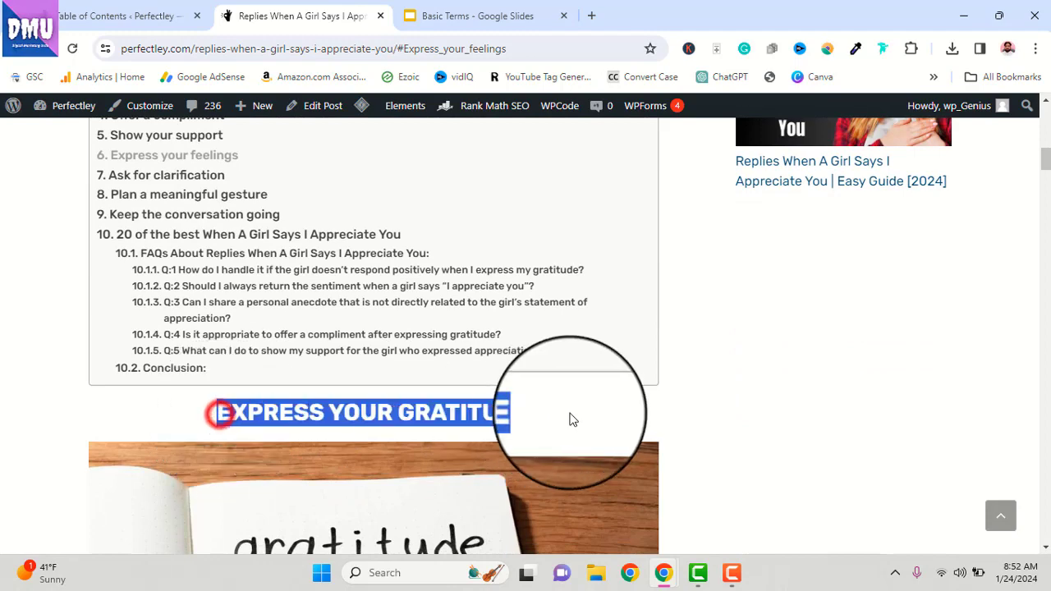
Go back to the Easy Table of Contents settings and review the remaining General options, including heading count, header label and counter
left_click(162, 10)
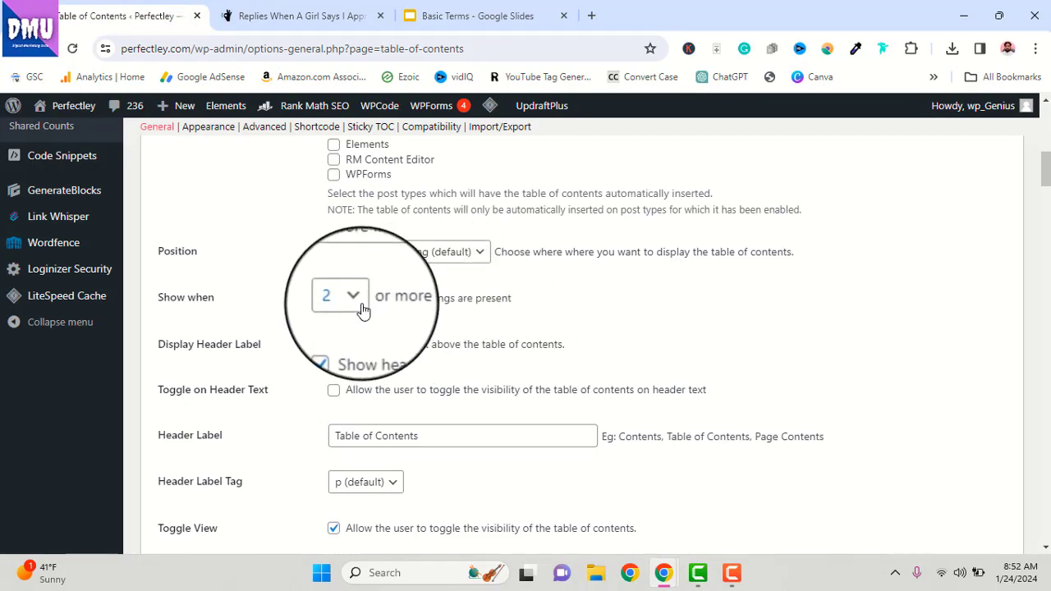
scroll(462, 378, "down", 3)
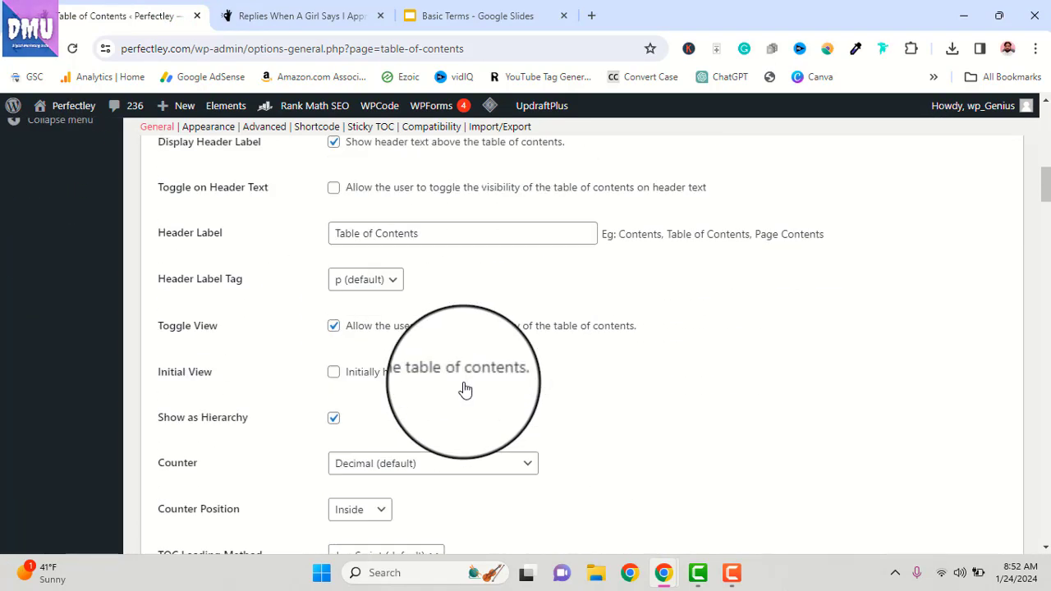
scroll(464, 389, "down", 3)
scroll(465, 394, "up", 10)
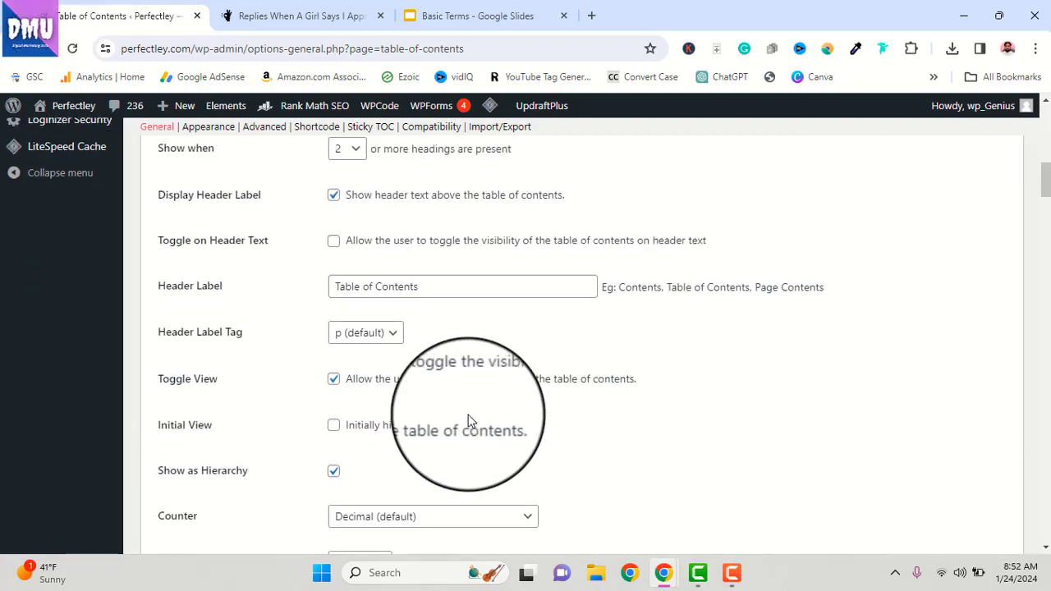
scroll(468, 421, "up", 4)
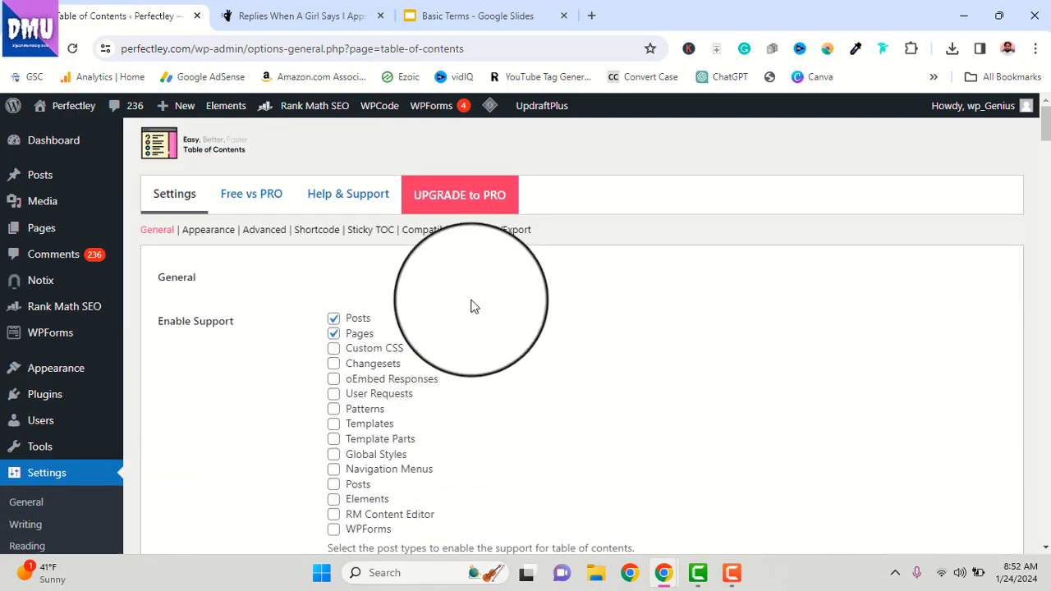
Check the Important Wordpress Plugins slide in the Basic Terms presentation for the next plugin, and return to WordPress's installed plugins
left_click(476, 16)
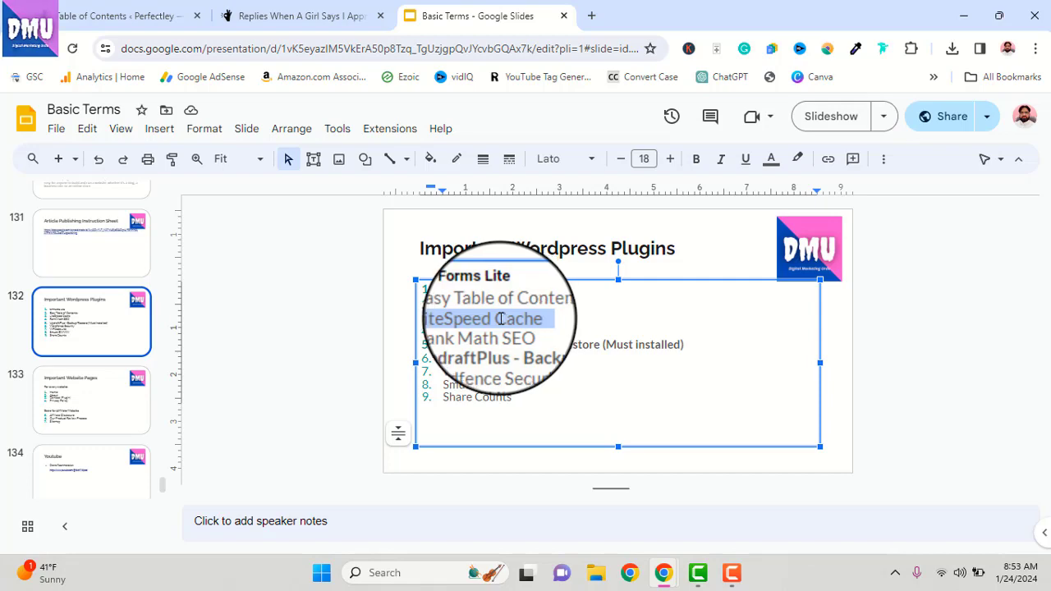
left_click(300, 16)
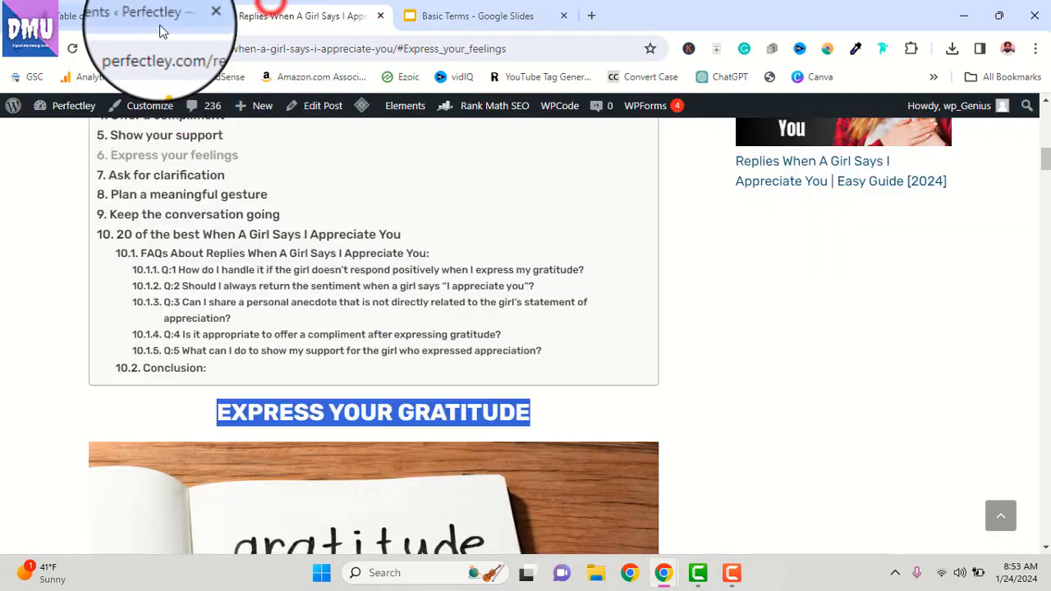
left_click(158, 18)
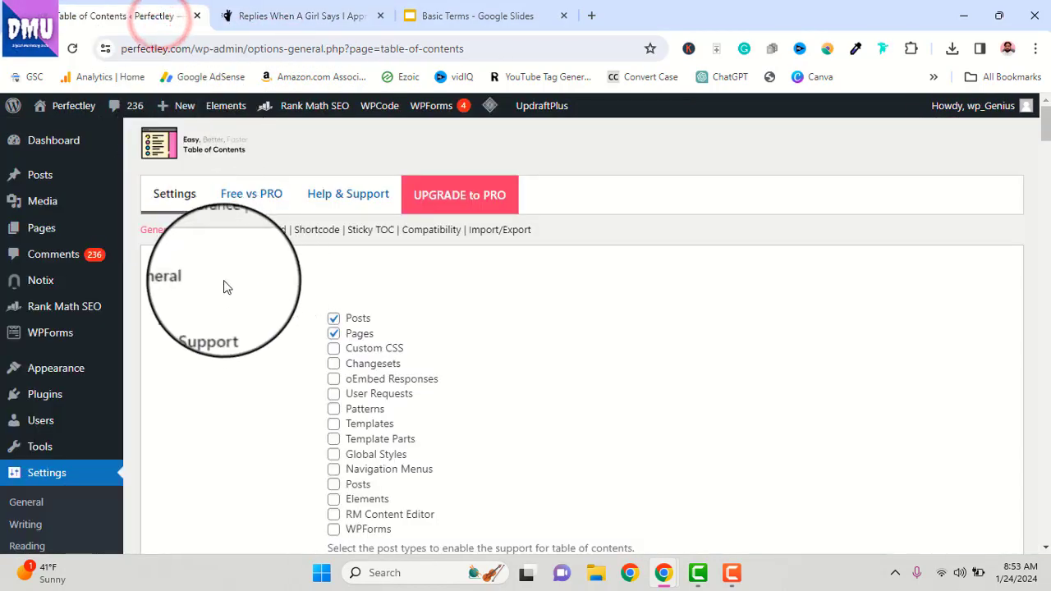
scroll(78, 370, "down", 1)
mouse_move(54, 316)
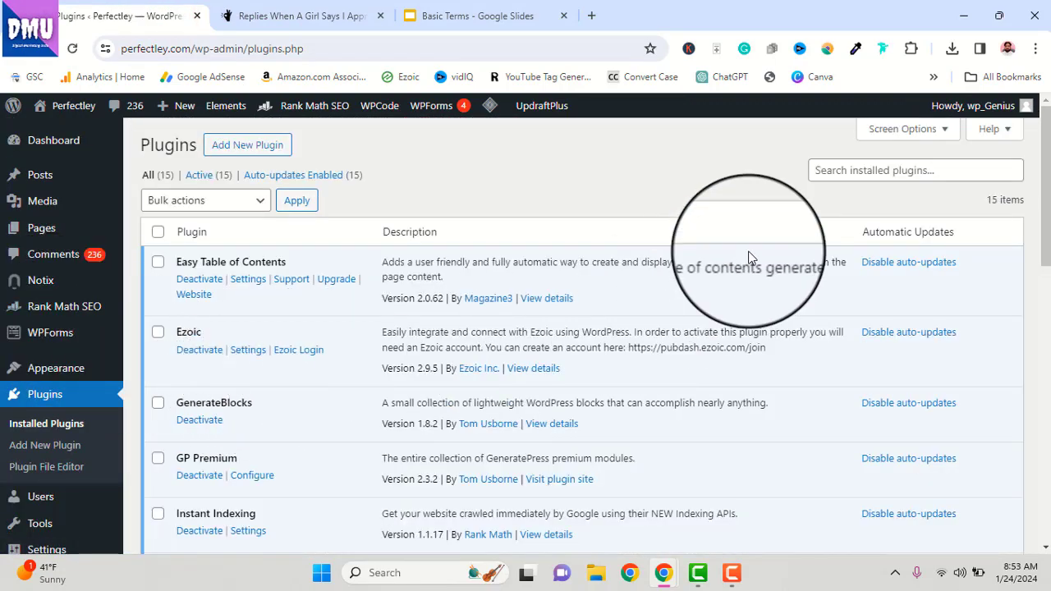
Search the add-new-plugin directory for "lite speed cache"
left_click(246, 144)
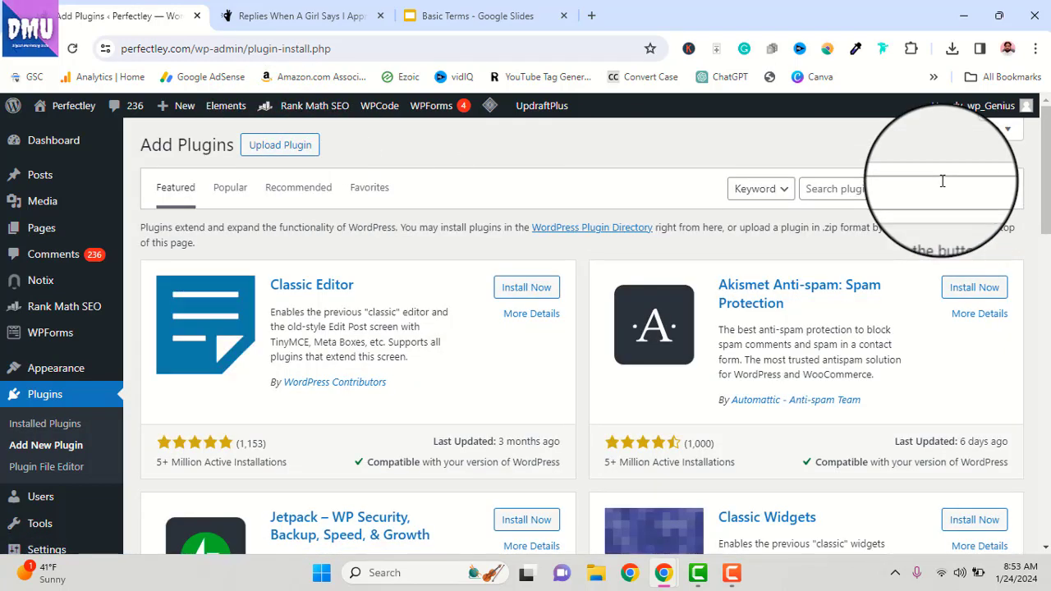
left_click(943, 180)
type("lit")
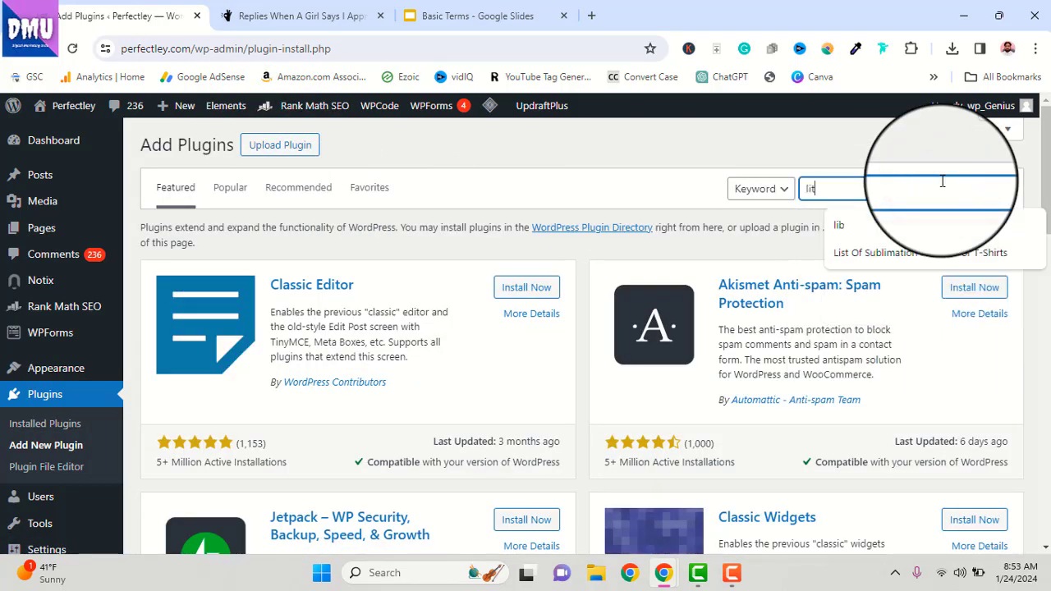
type("e speed cache")
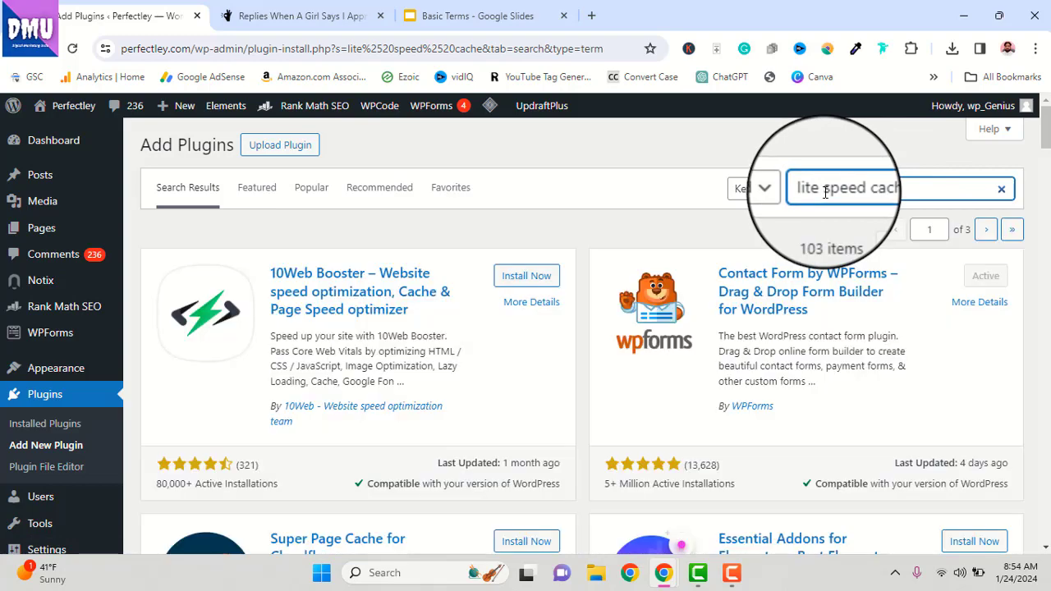
Correct the plugin search to "litespeed cache" and check the Important Wordpress Plugins slide for the next plugin
key("BackSpace")
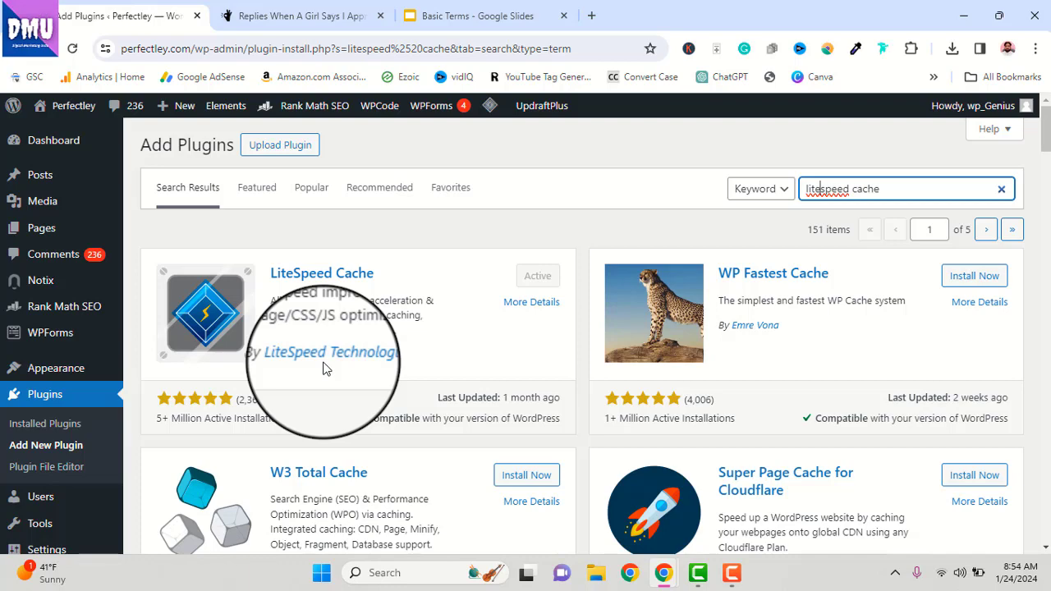
left_click(456, 16)
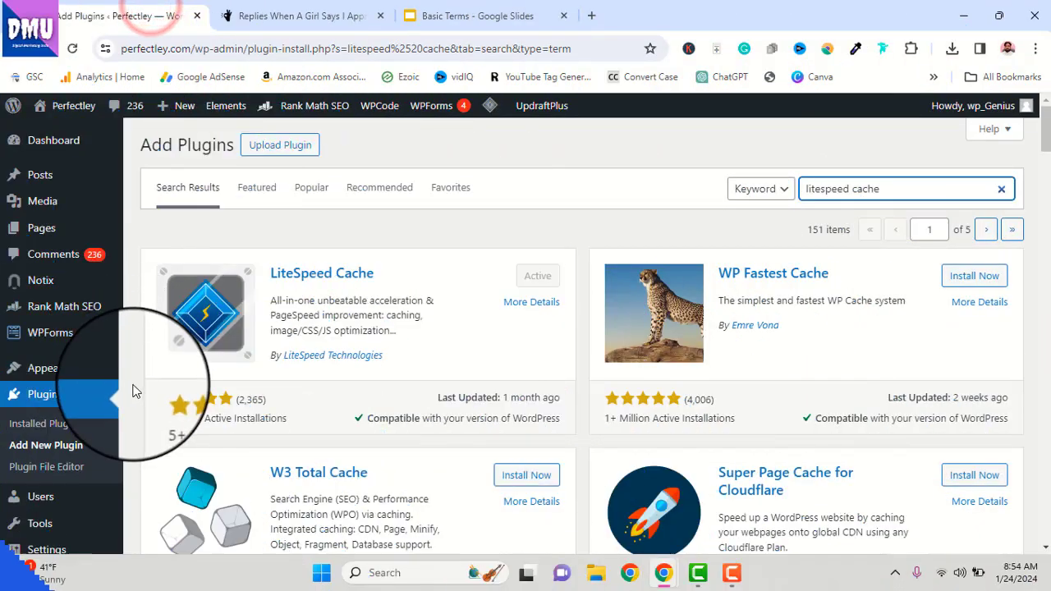
Return to WordPress's installed plugins and look through the list for Rank Math SEO
scroll(113, 404, "down", 1)
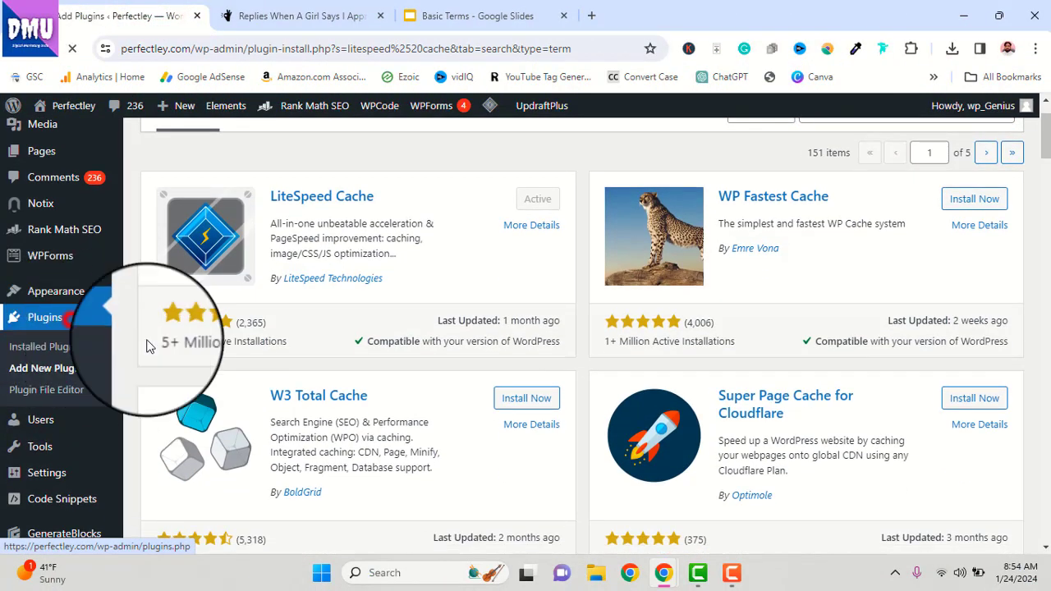
left_click(73, 317)
scroll(282, 353, "down", 6)
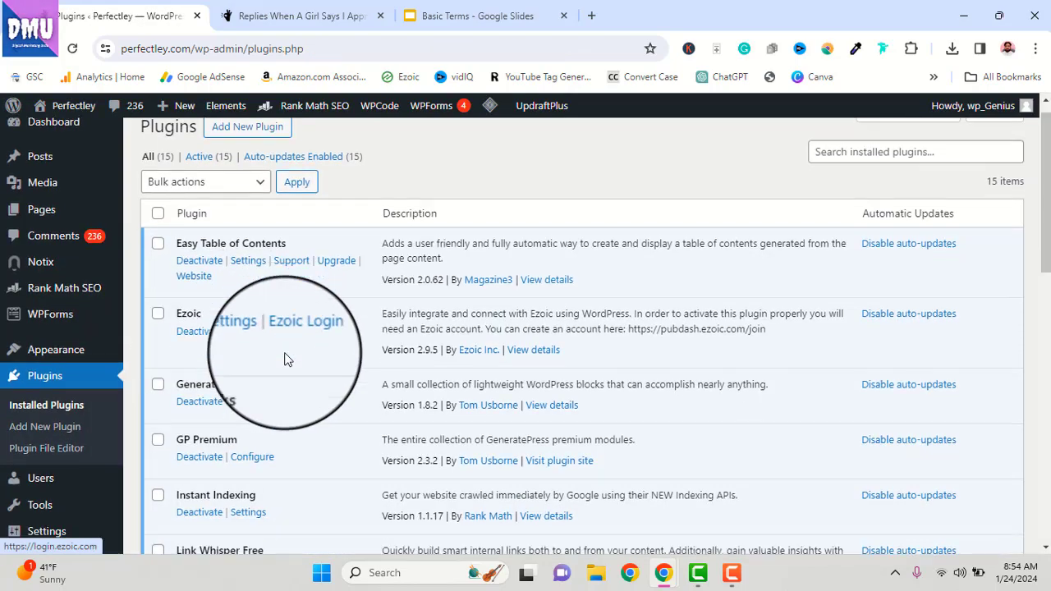
scroll(325, 363, "down", 4)
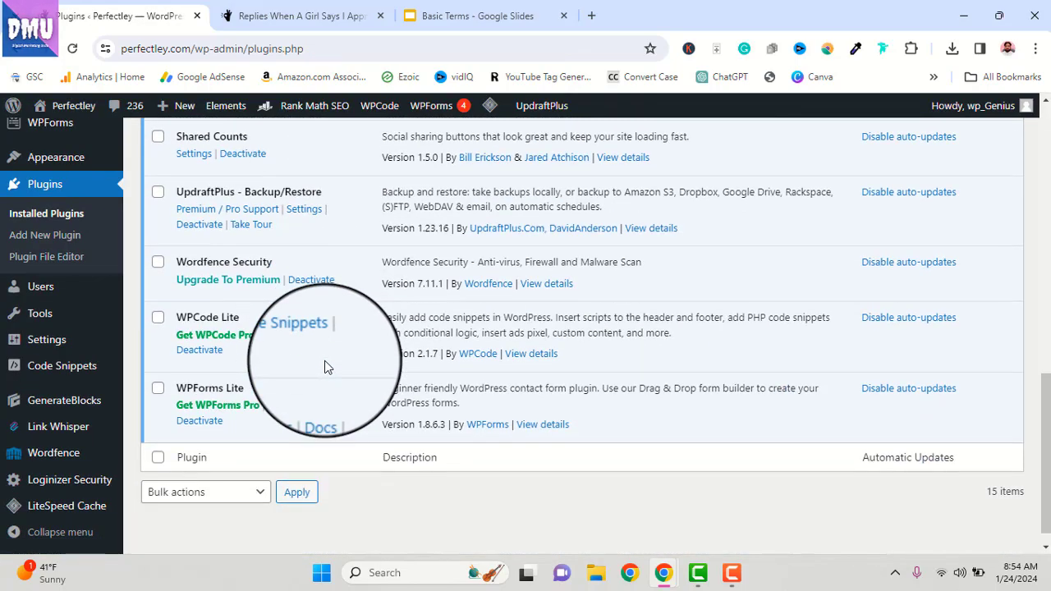
scroll(325, 364, "up", 3)
scroll(294, 305, "up", 1)
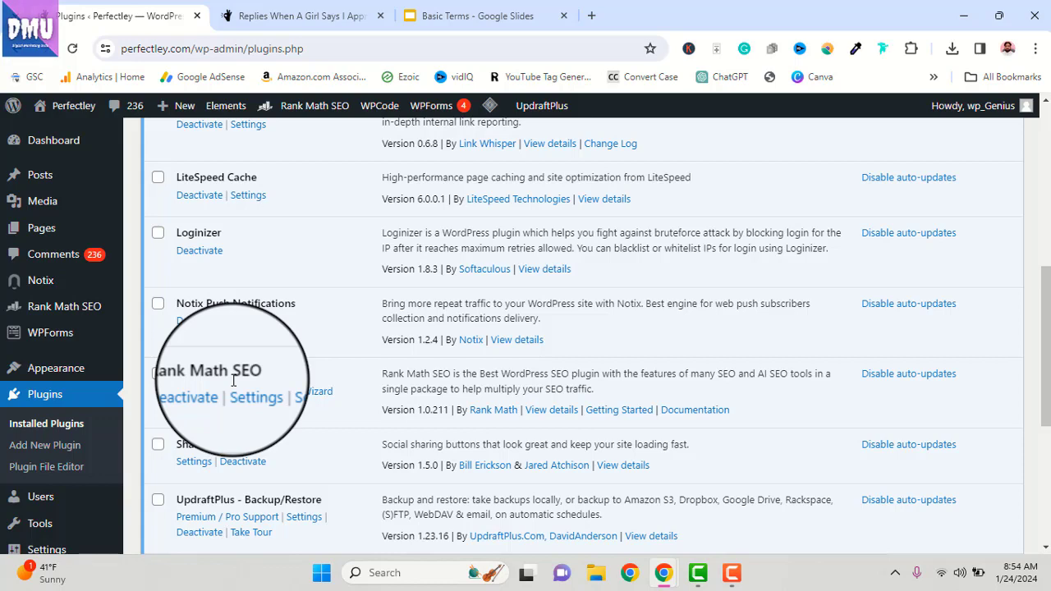
scroll(47, 265, "up", 3)
Open the list of all posts and examine the Rank Math SEO entries in the admin navigation
left_click(41, 174)
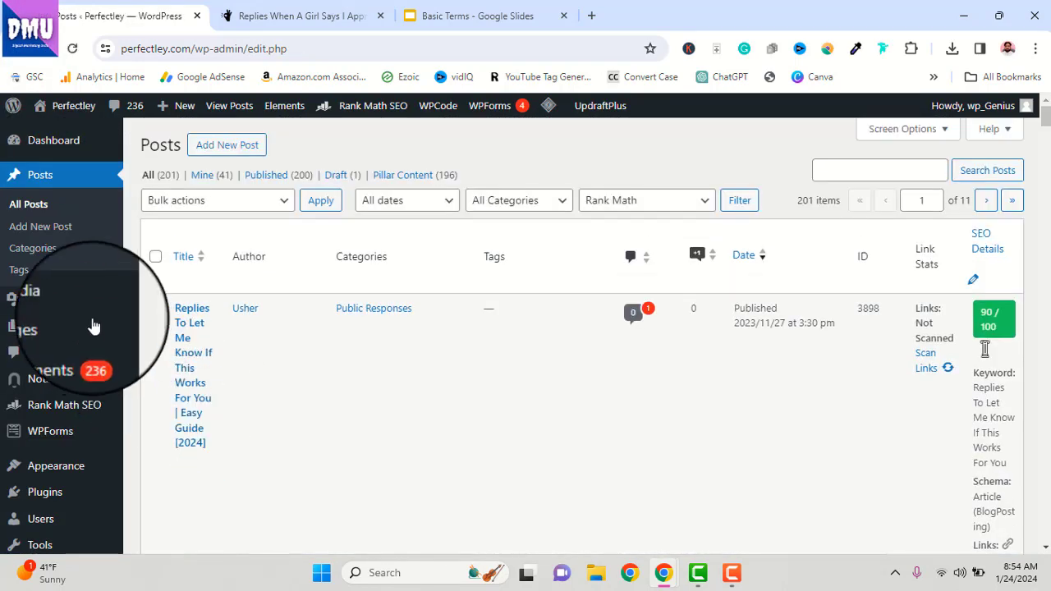
scroll(93, 326, "down", 3)
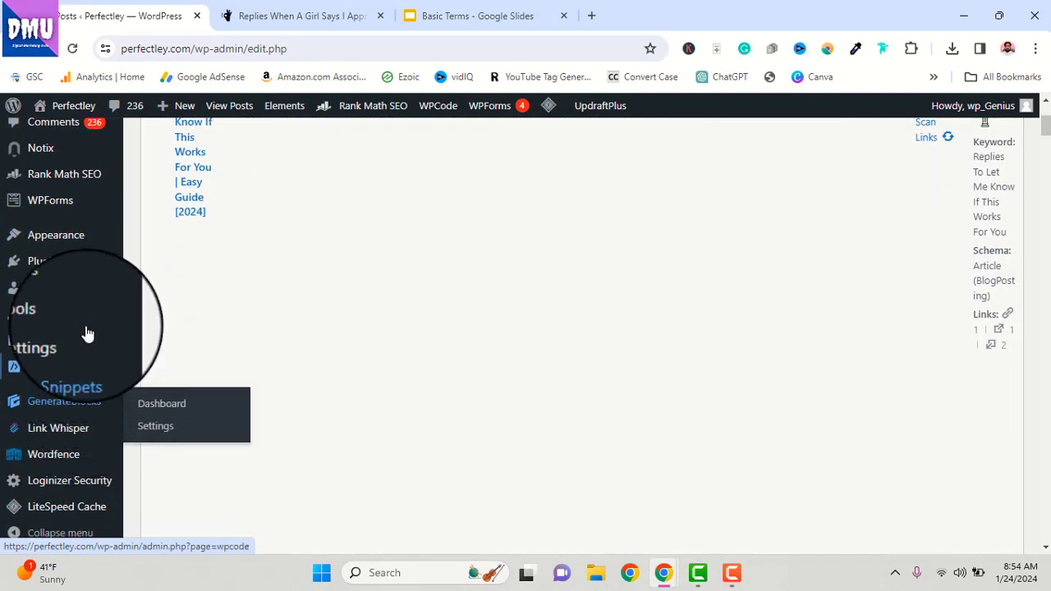
scroll(98, 381, "up", 3)
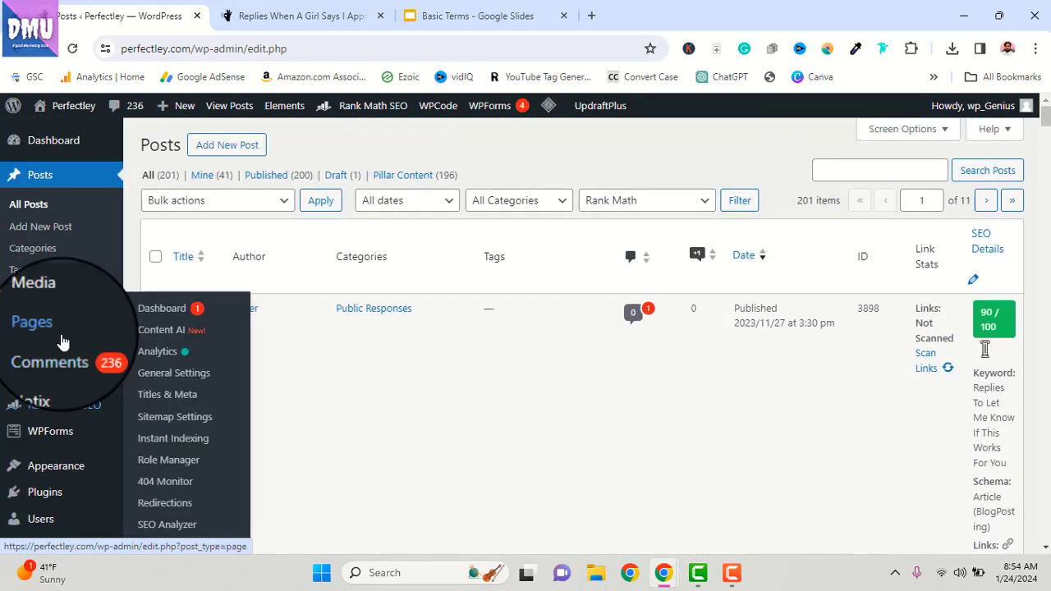
scroll(63, 305, "down", 1)
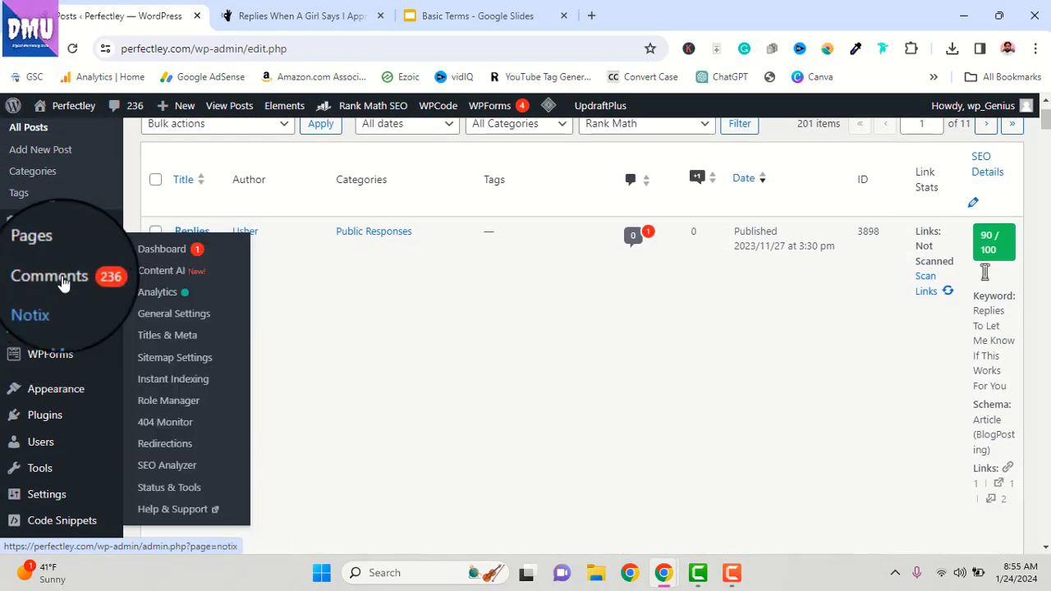
scroll(65, 337, "down", 1)
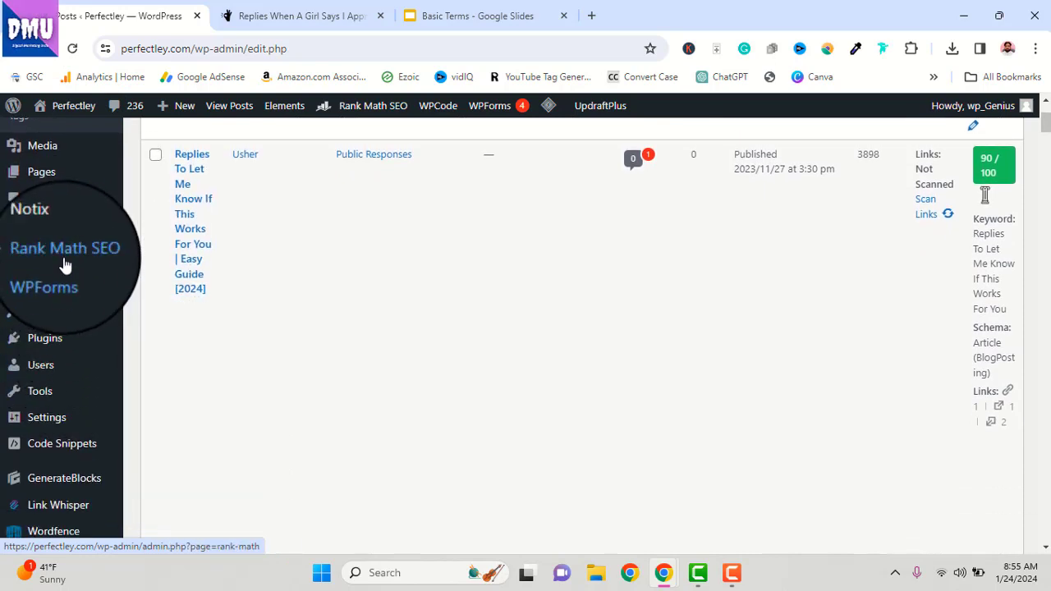
mouse_move(65, 264)
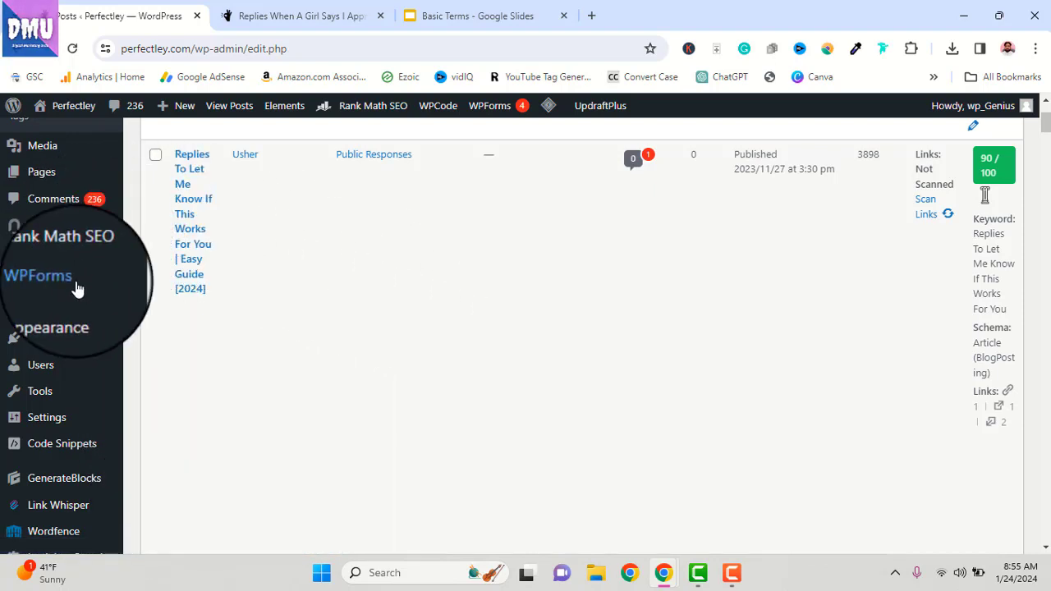
mouse_move(76, 296)
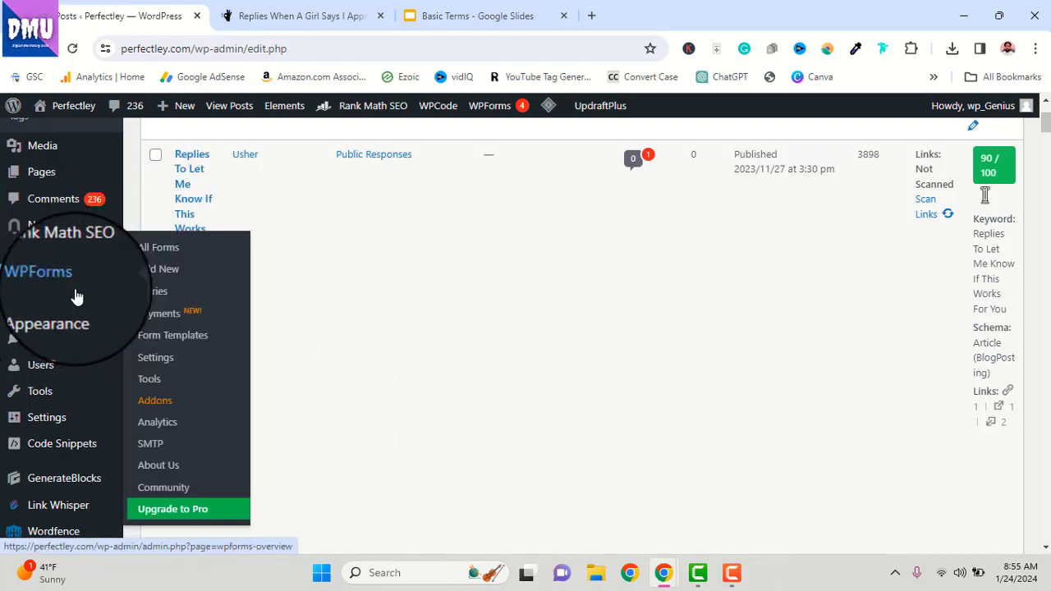
mouse_move(82, 251)
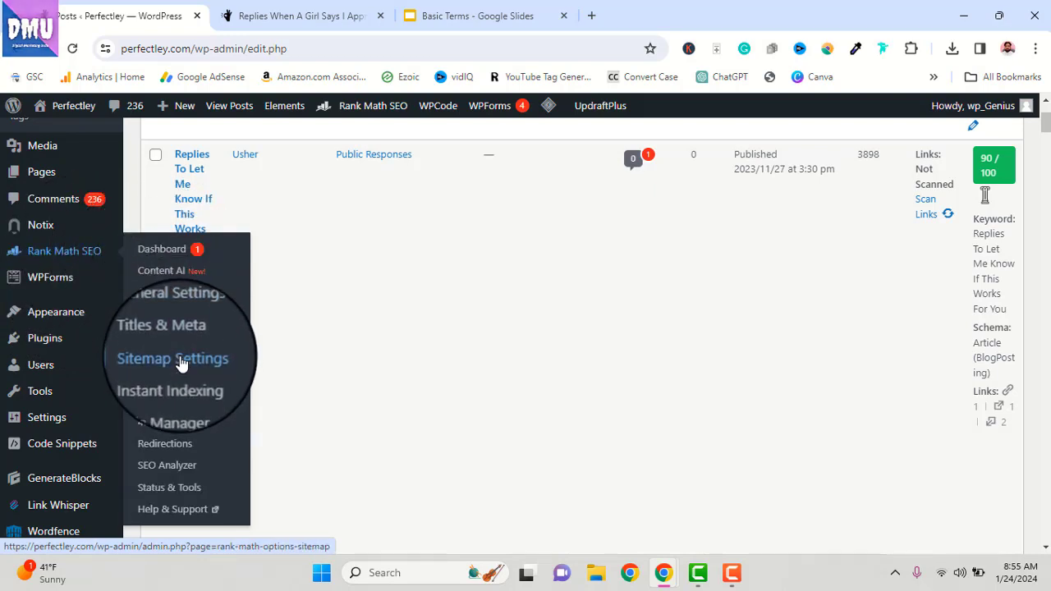
mouse_move(49, 349)
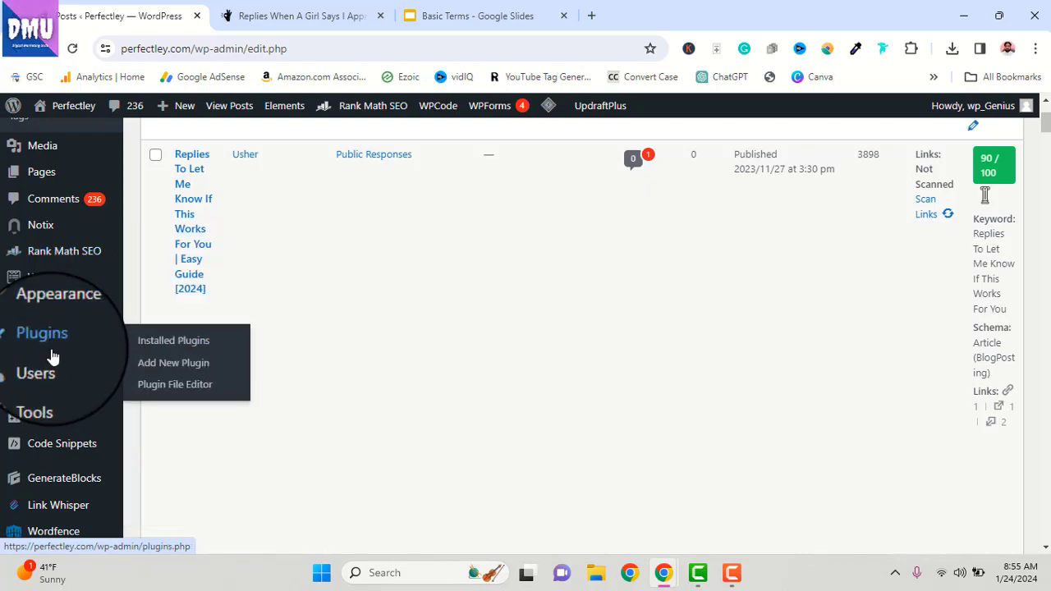
Open the post "Replies To Let Me Know If This Works For You" for editing and look over its content
scroll(51, 355, "up", 2)
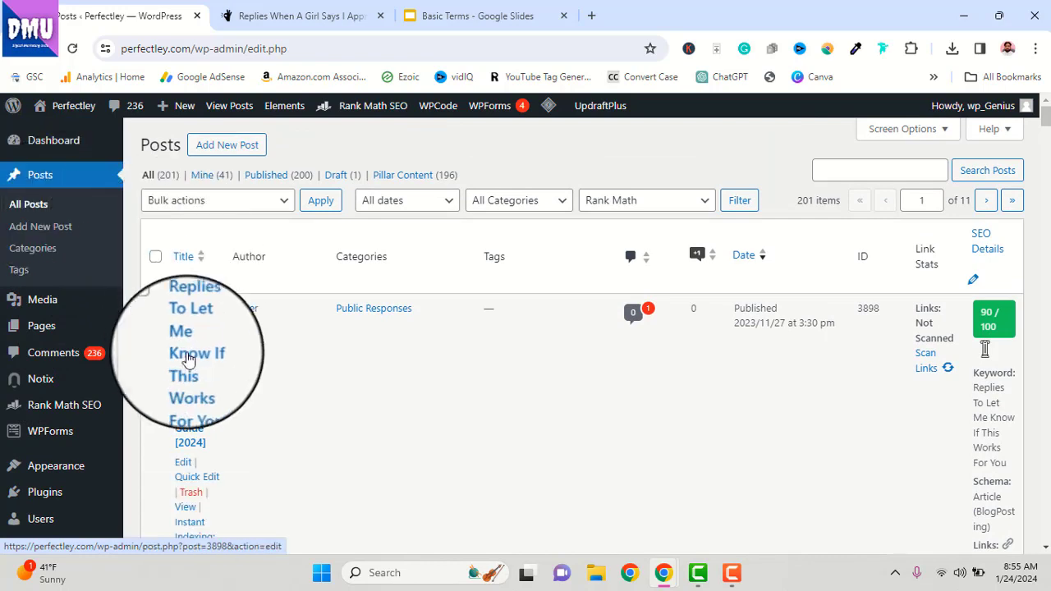
left_click(187, 464)
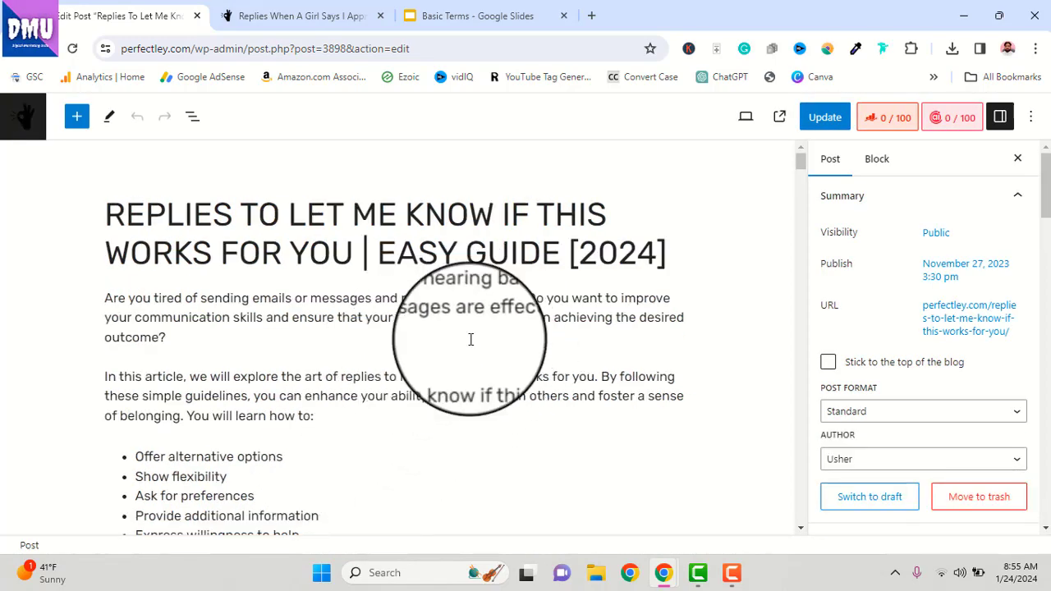
scroll(516, 384, "down", 10)
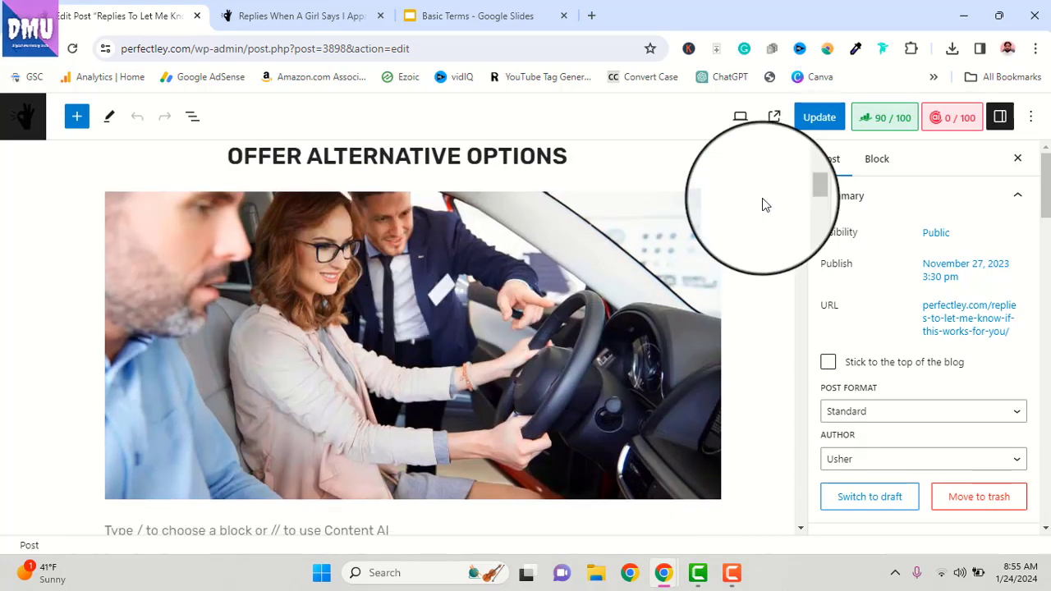
Display the post's Rank Math SEO analysis and review its snippet preview, focus keyword and Basic SEO checks
left_click(886, 117)
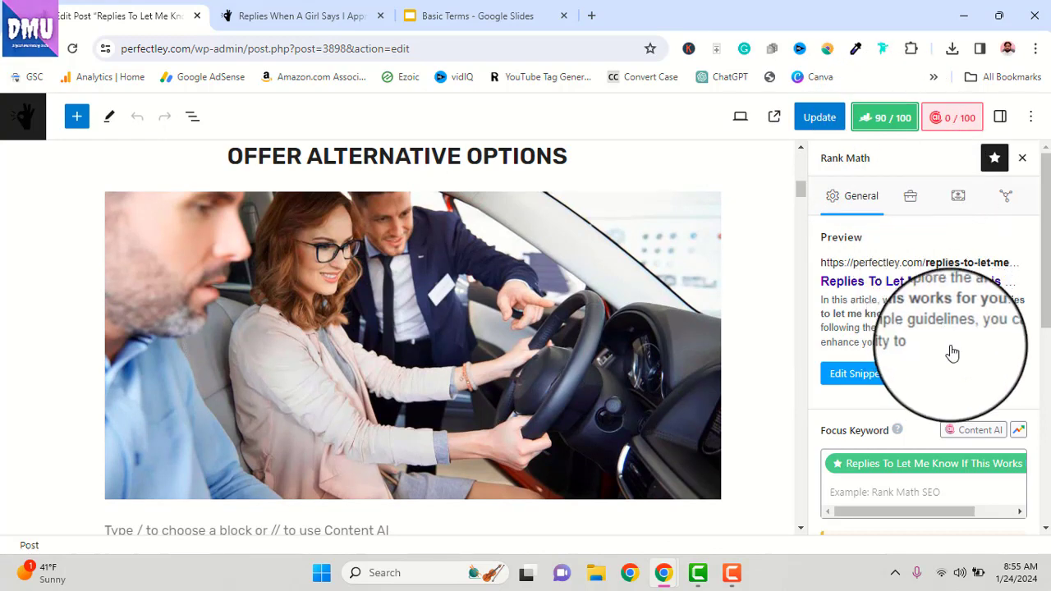
scroll(950, 352, "down", 3)
scroll(945, 378, "down", 2)
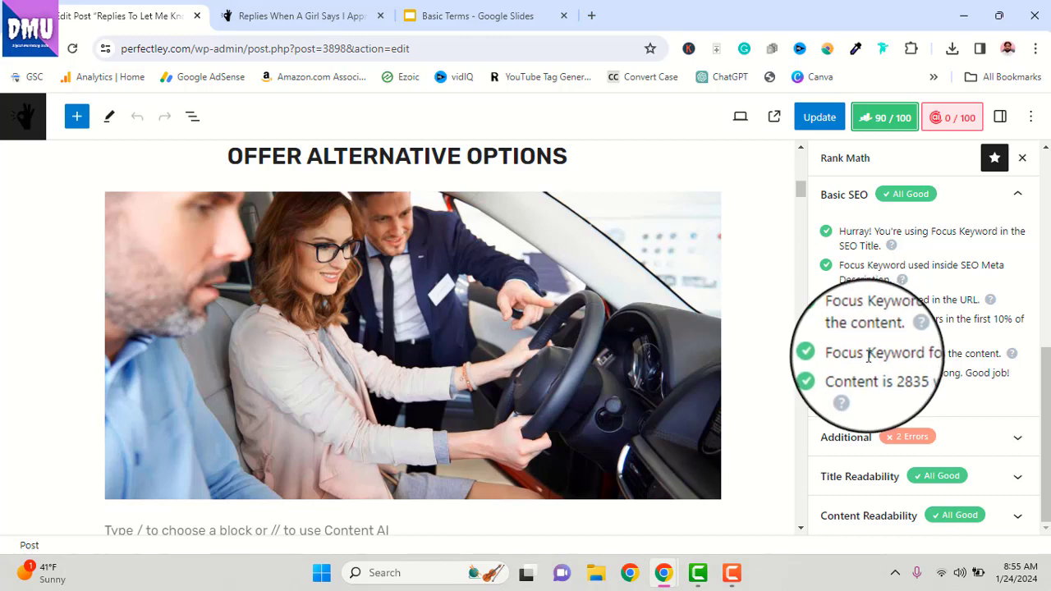
scroll(870, 355, "up", 4)
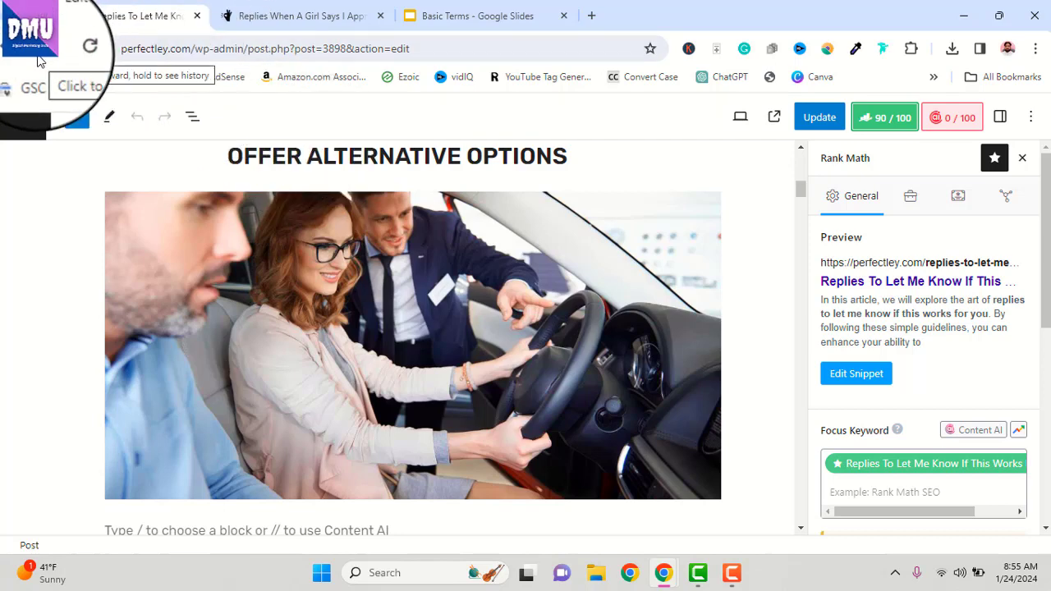
Check the plugins slide for the next entry, close the "Replies When A Girl Says I Appreciate You" article, and return to the post editor
left_click(447, 15)
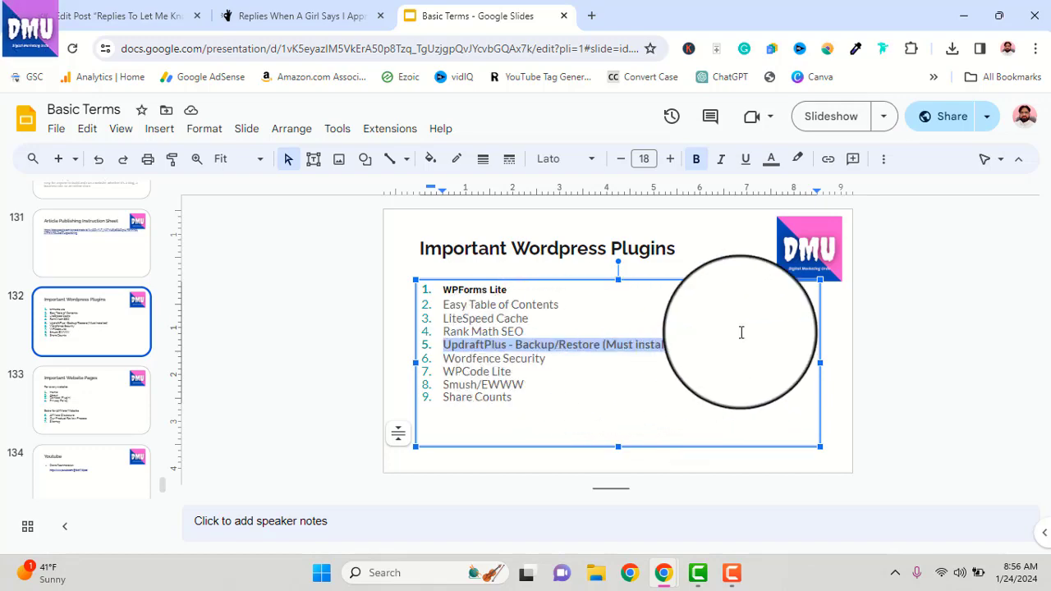
left_click(289, 16)
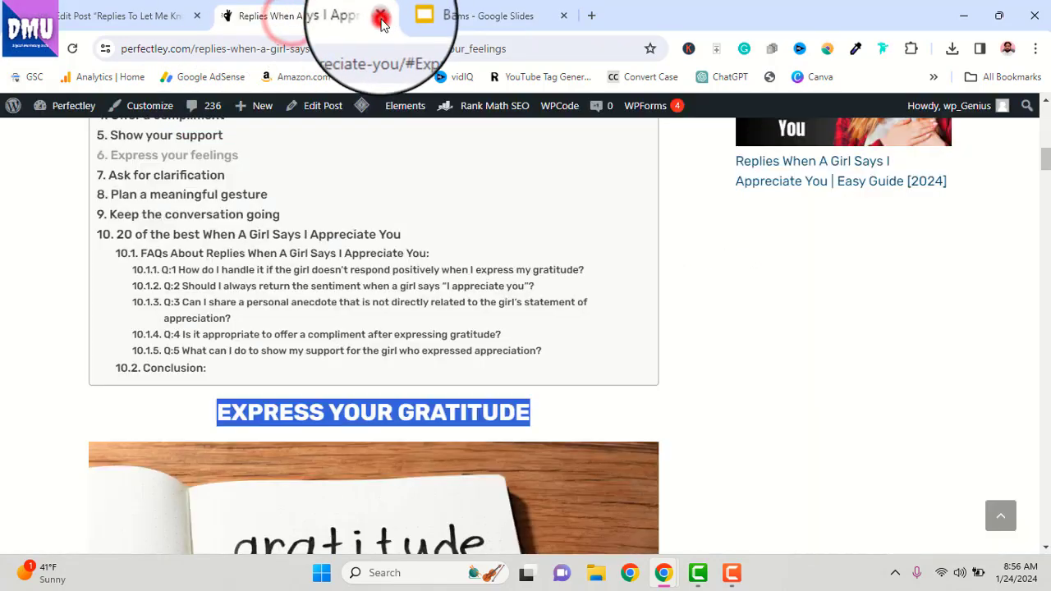
left_click(380, 18)
left_click(123, 16)
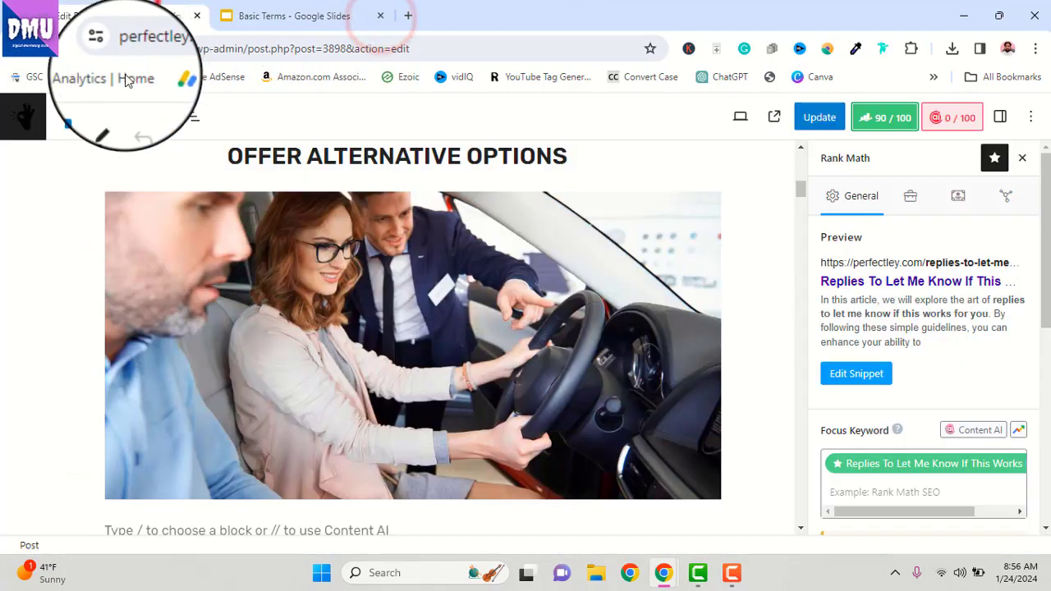
Leave the post editor and find UpdraftPlus among the installed plugins
left_click(39, 127)
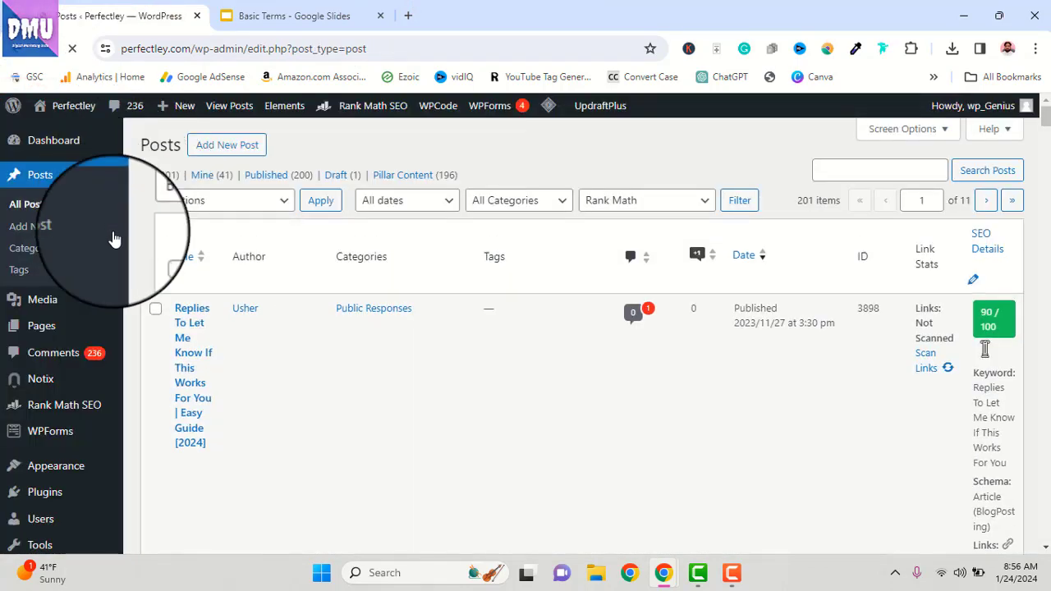
scroll(68, 356, "down", 2)
left_click(66, 341)
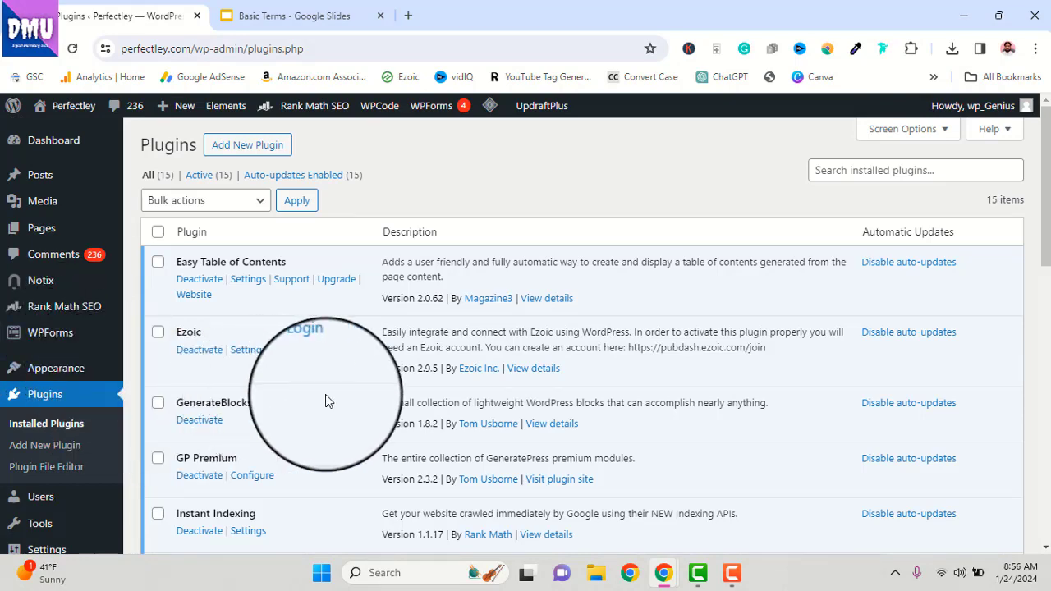
scroll(325, 394, "down", 8)
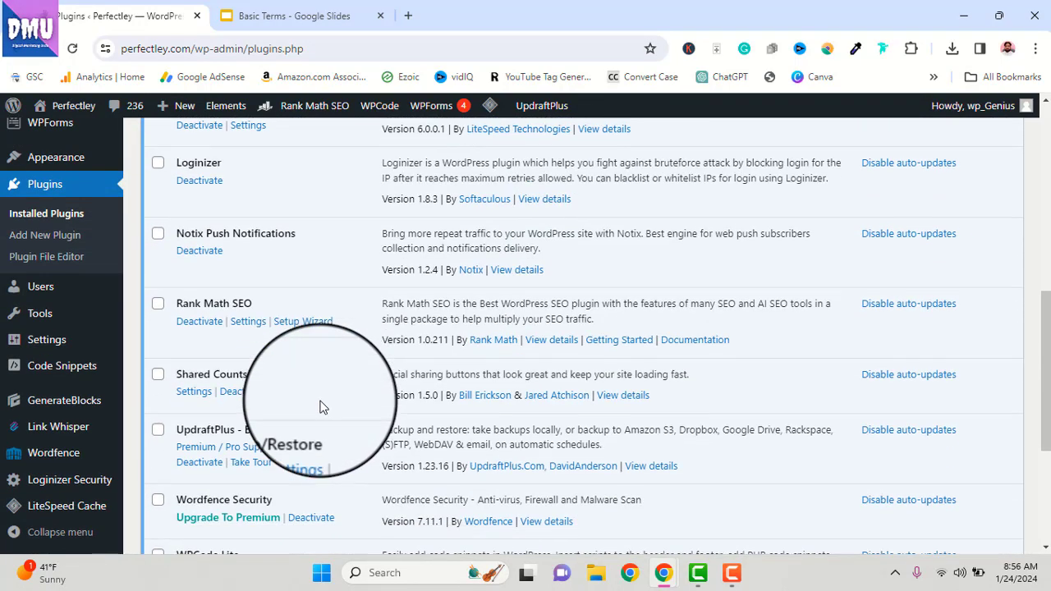
scroll(321, 407, "down", 2)
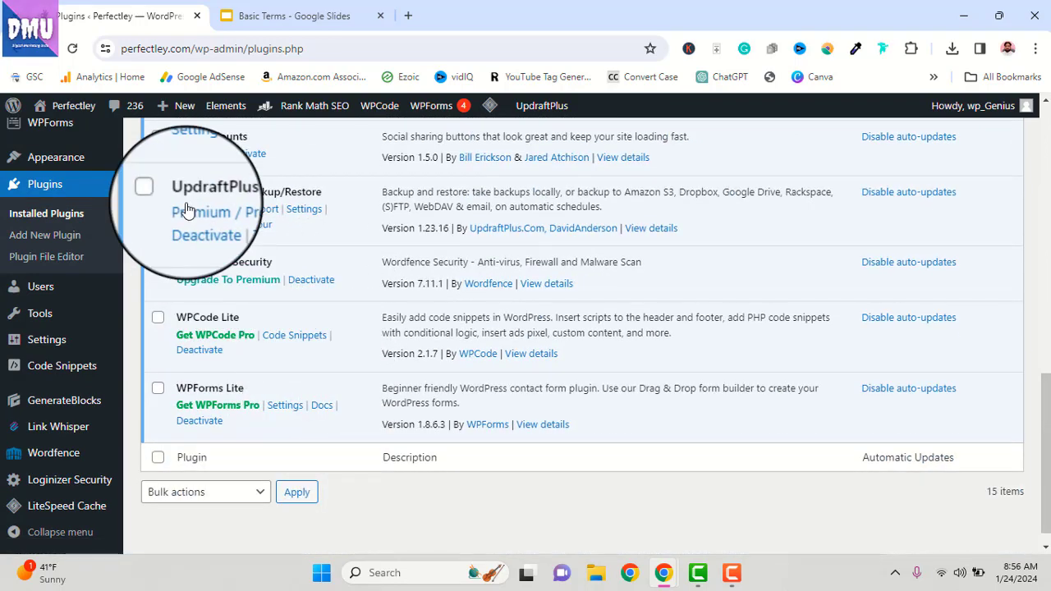
Copy the plugin name "UpdraftPlus - Backup/Restore" and open the page for adding new plugins
left_click_drag(179, 192, 322, 193)
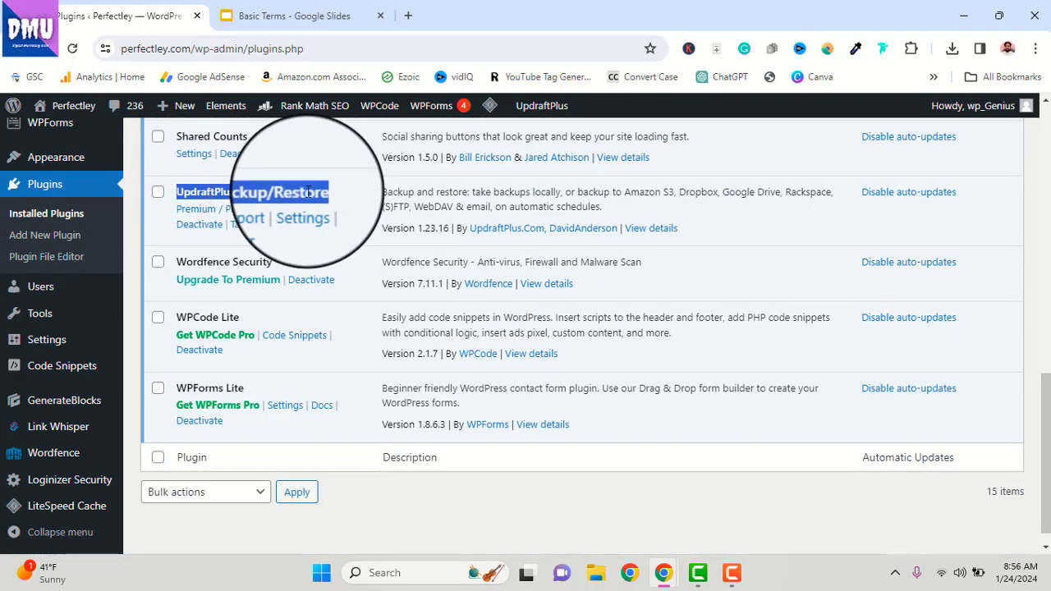
right_click(317, 196)
left_click(339, 212)
scroll(347, 251, "up", 10)
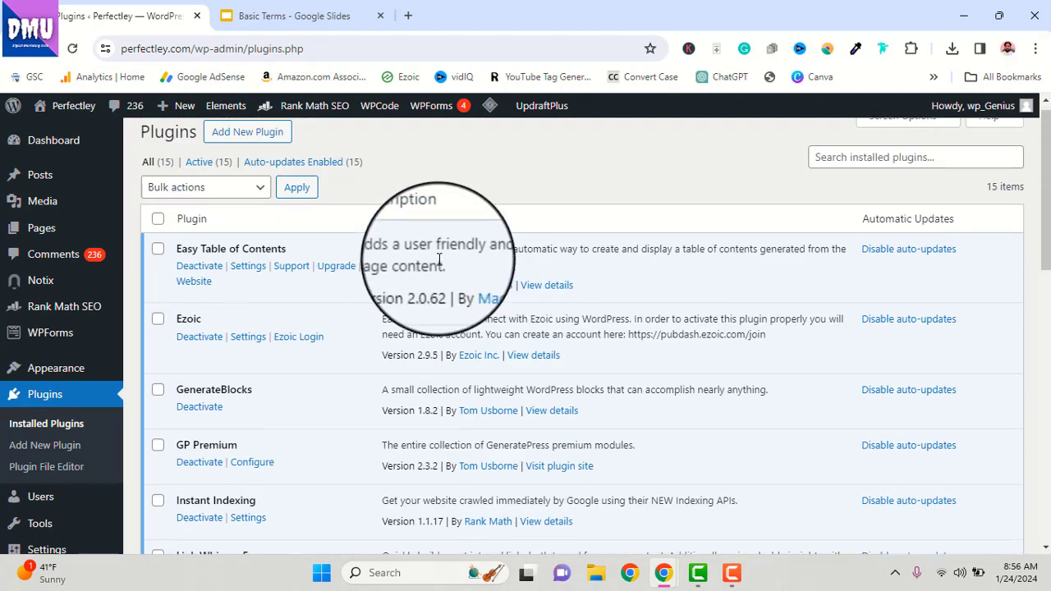
left_click(244, 146)
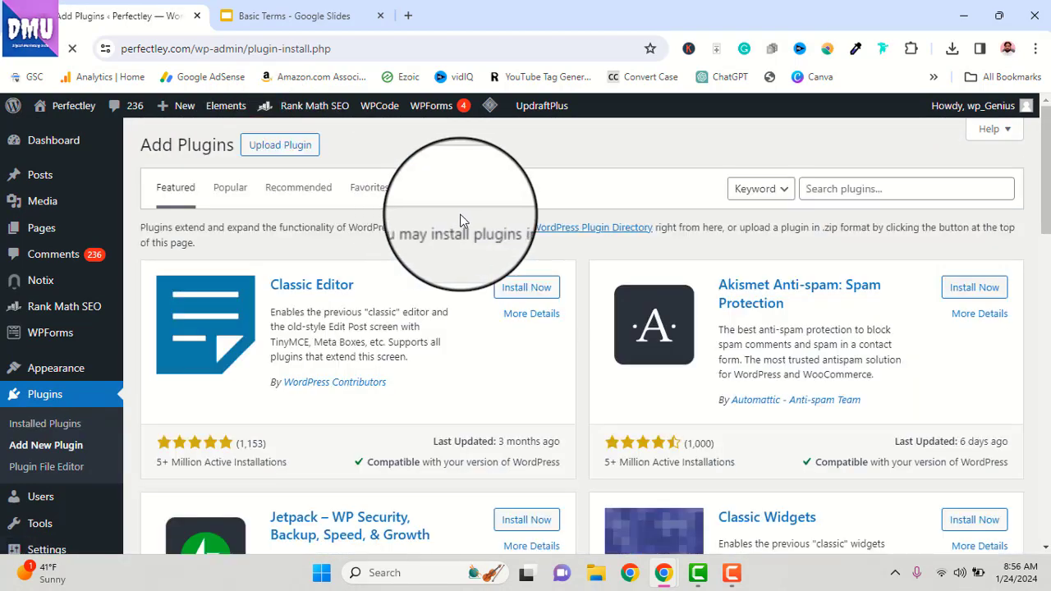
left_click(861, 206)
right_click(863, 197)
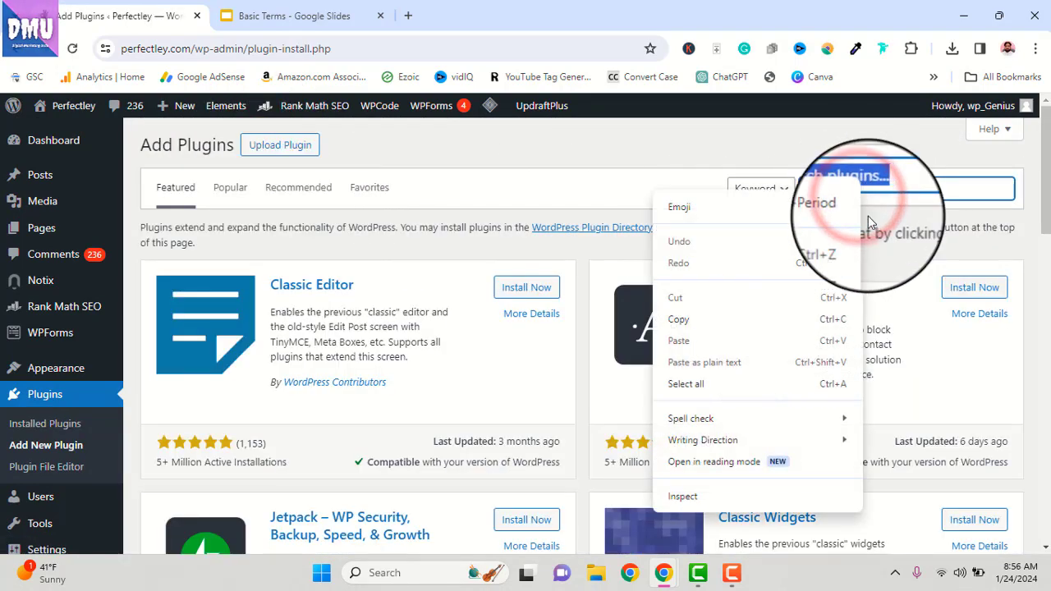
left_click(723, 337)
left_click(686, 343)
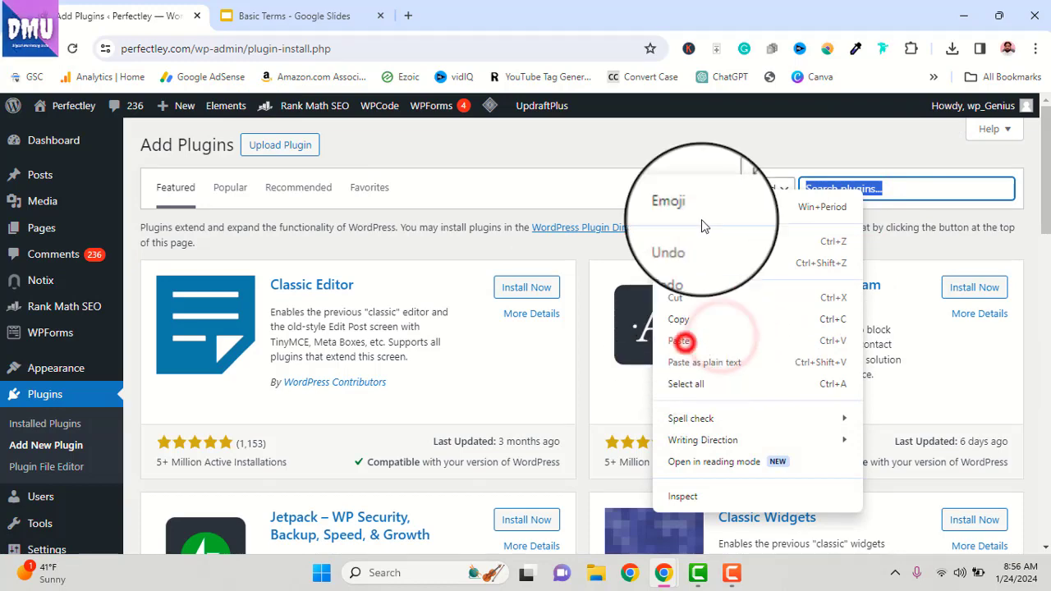
left_click(687, 157)
Search the plugin directory for the copied name "UpdraftPlus - Backup/Restore"
left_click(866, 189)
right_click(837, 200)
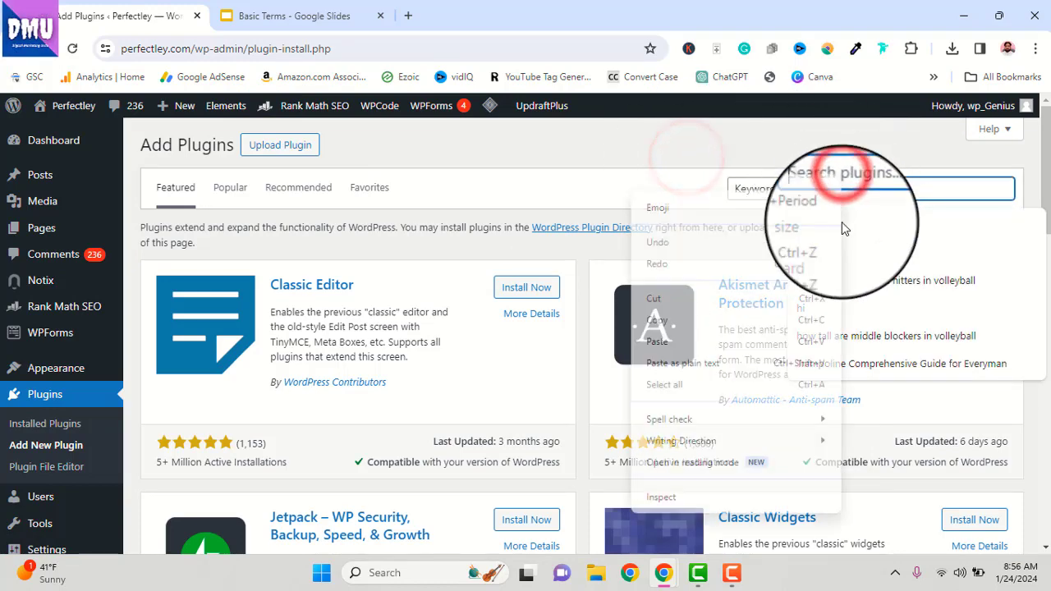
left_click(690, 346)
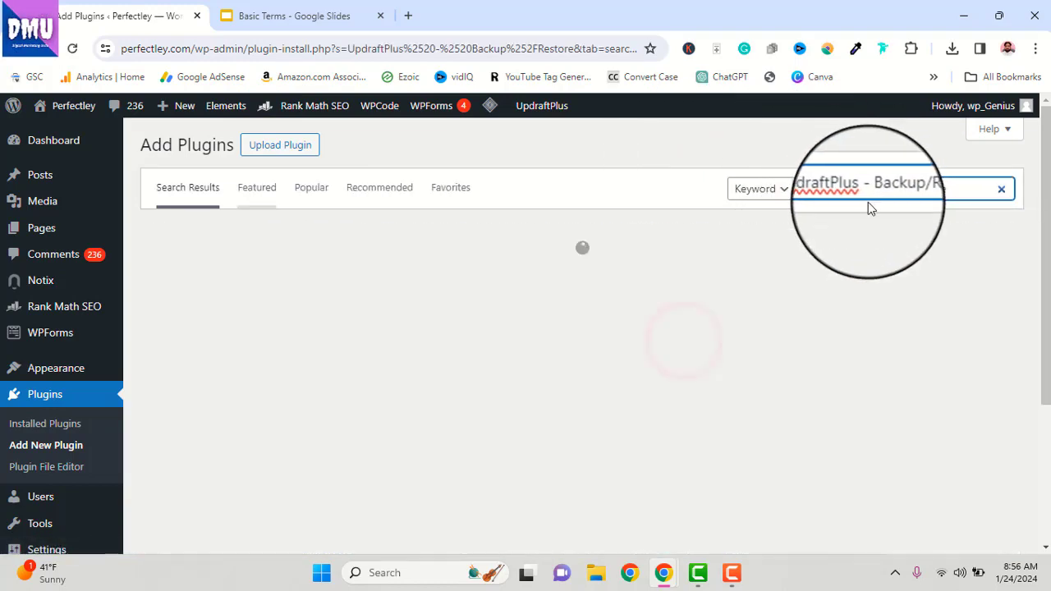
Look over the UpdraftPlus entry in the plugin search results
left_click_drag(863, 189, 965, 192)
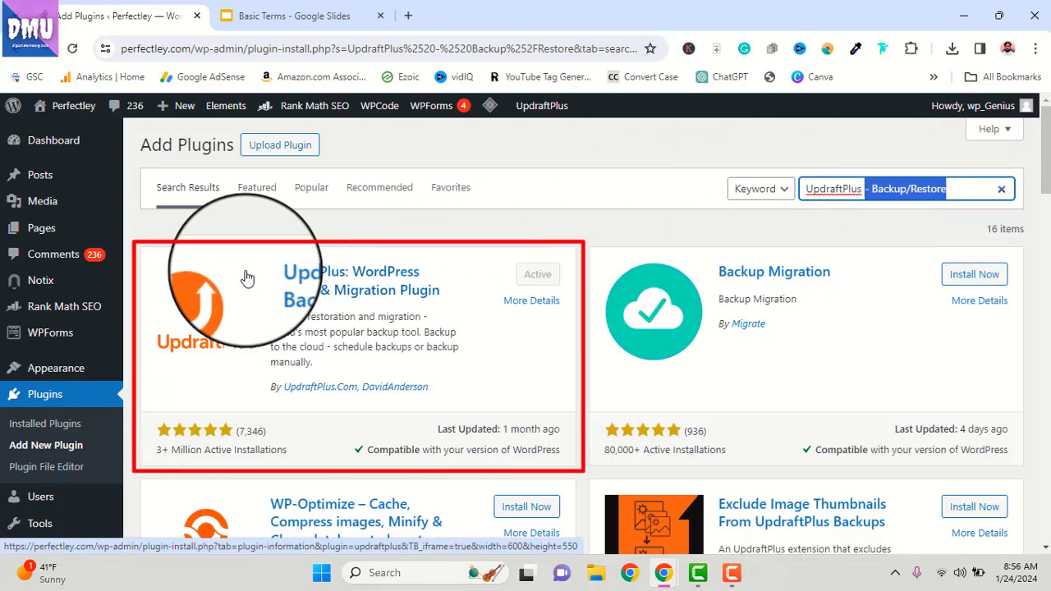
scroll(99, 263, "down", 2)
mouse_move(107, 384)
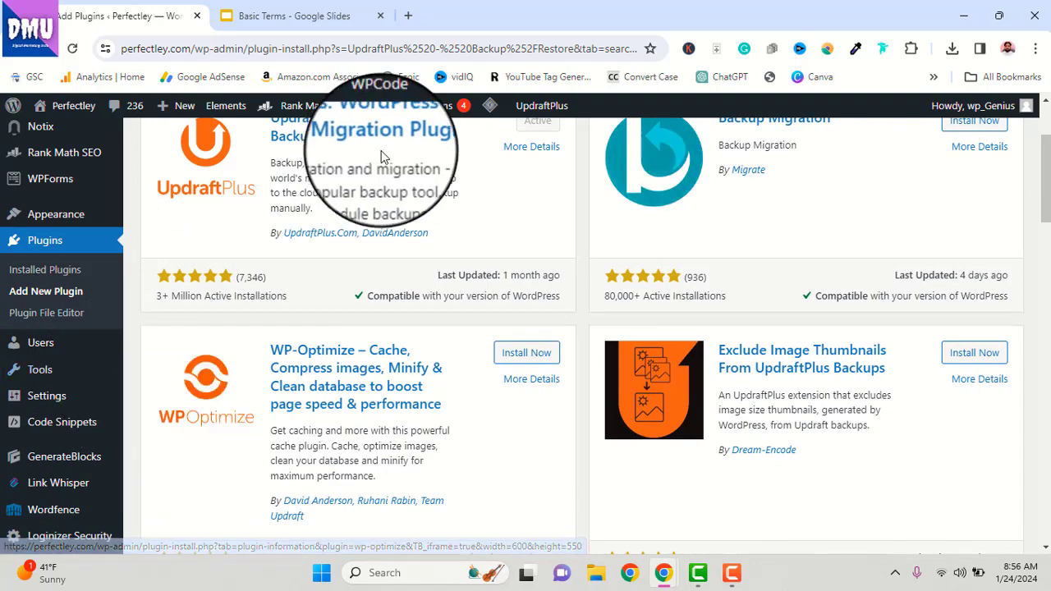
scroll(484, 207, "up", 1)
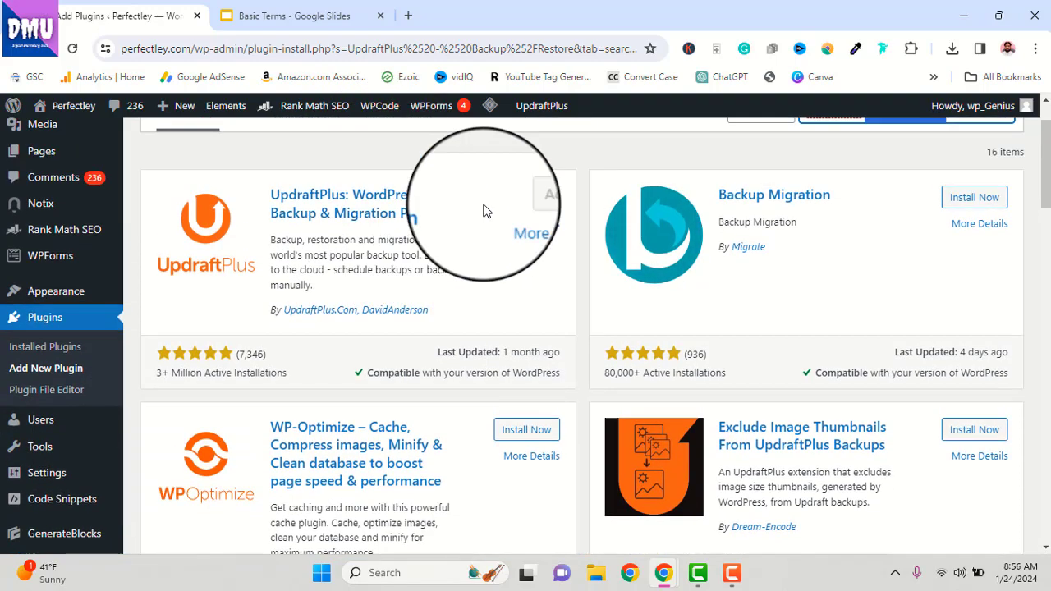
Open the UpdraftPlus settings page from the installed plugins and review its scheduled and existing backups
left_click(46, 317)
scroll(353, 362, "down", 9)
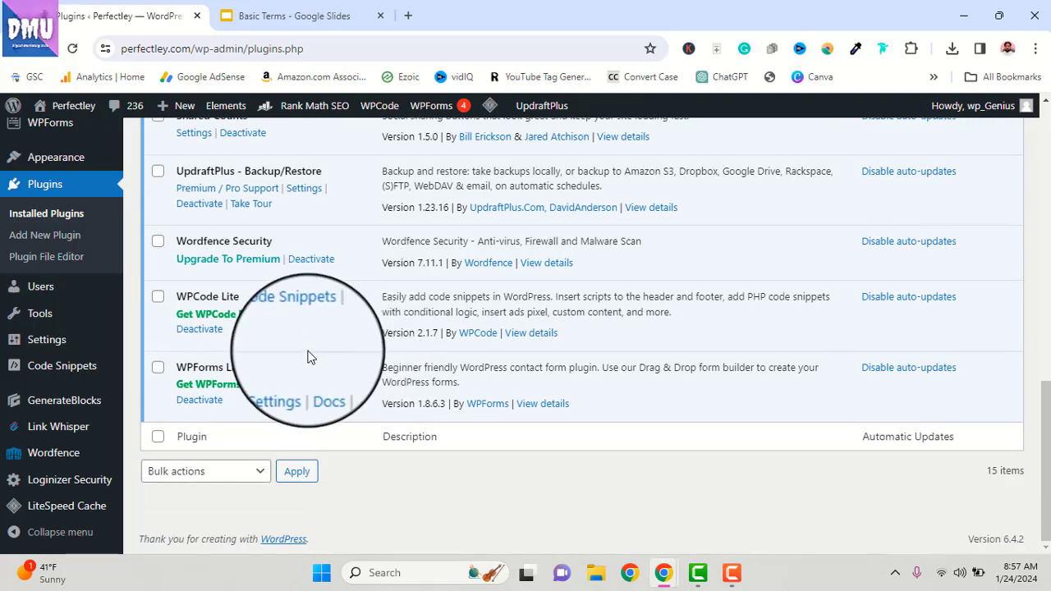
left_click(300, 188)
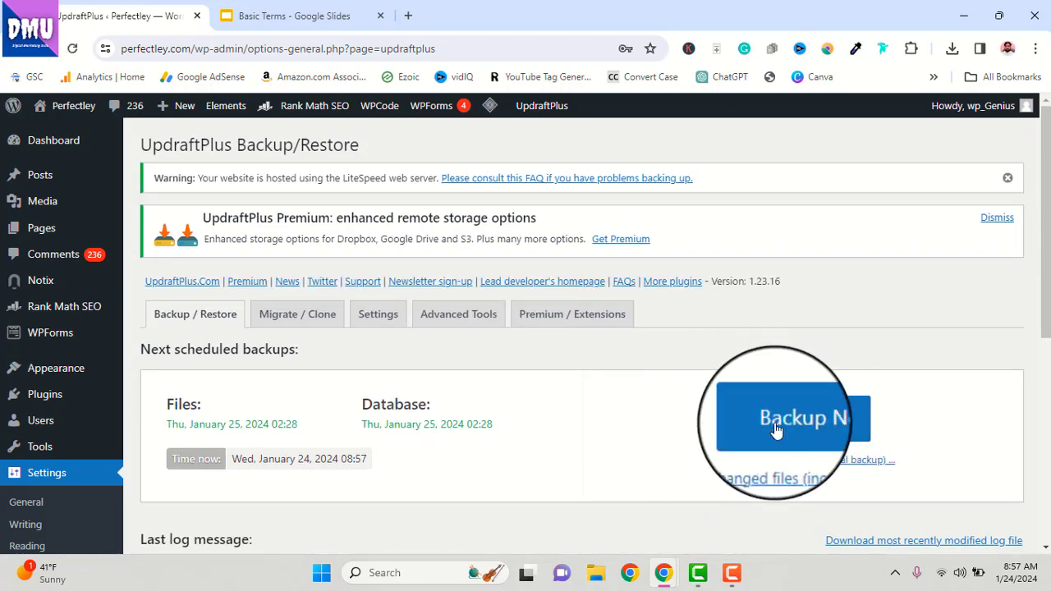
scroll(568, 394, "down", 5)
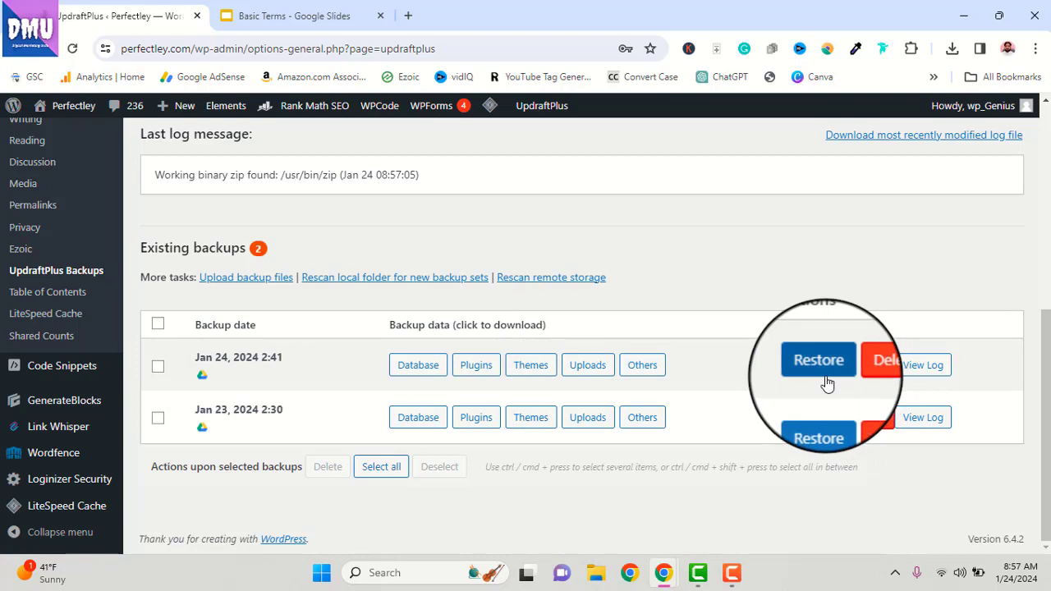
scroll(557, 437, "up", 5)
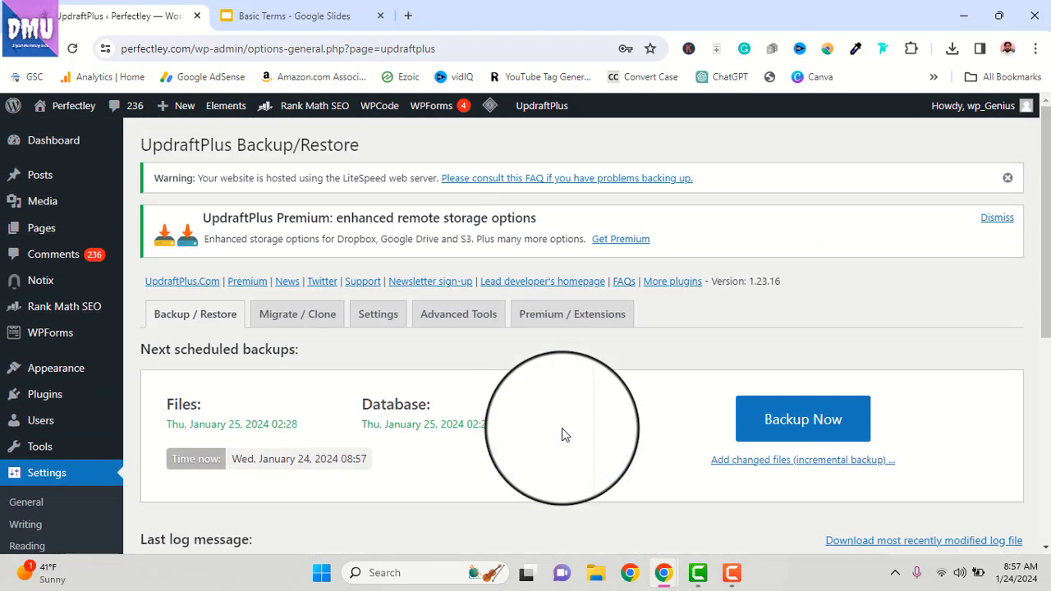
Show the UpdraftPlus backup settings and review the schedules for the files and database backups
left_click(378, 315)
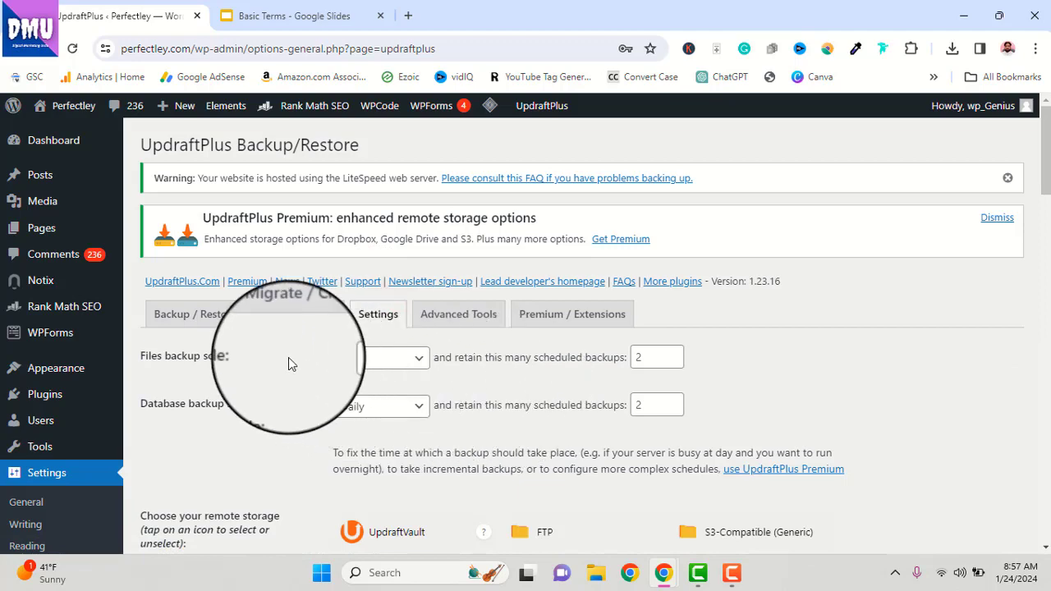
scroll(288, 362, "down", 1)
left_click(428, 281)
left_click(469, 298)
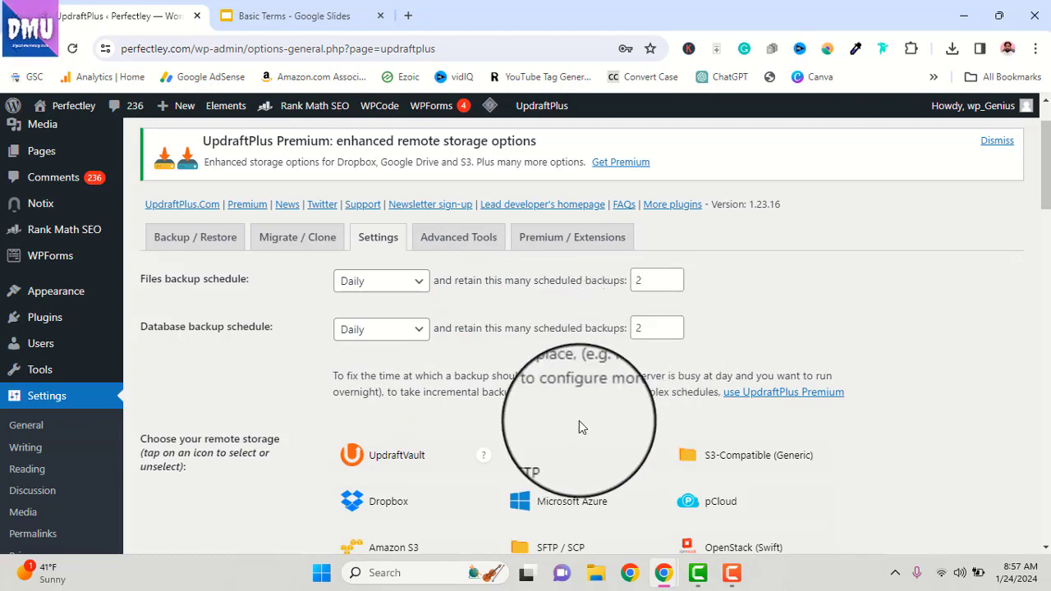
scroll(579, 423, "down", 3)
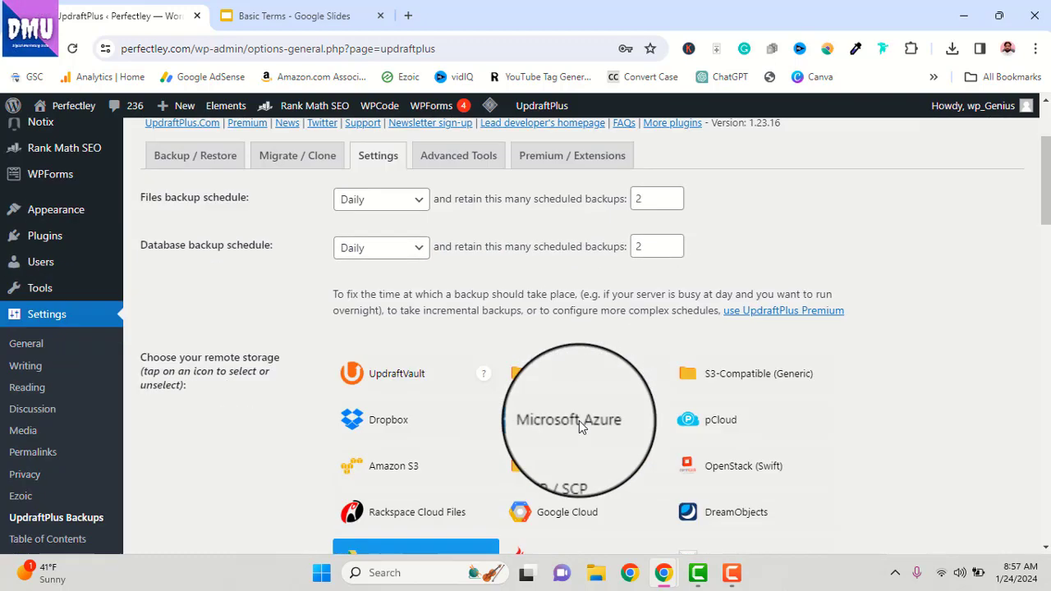
scroll(381, 353, "up", 4)
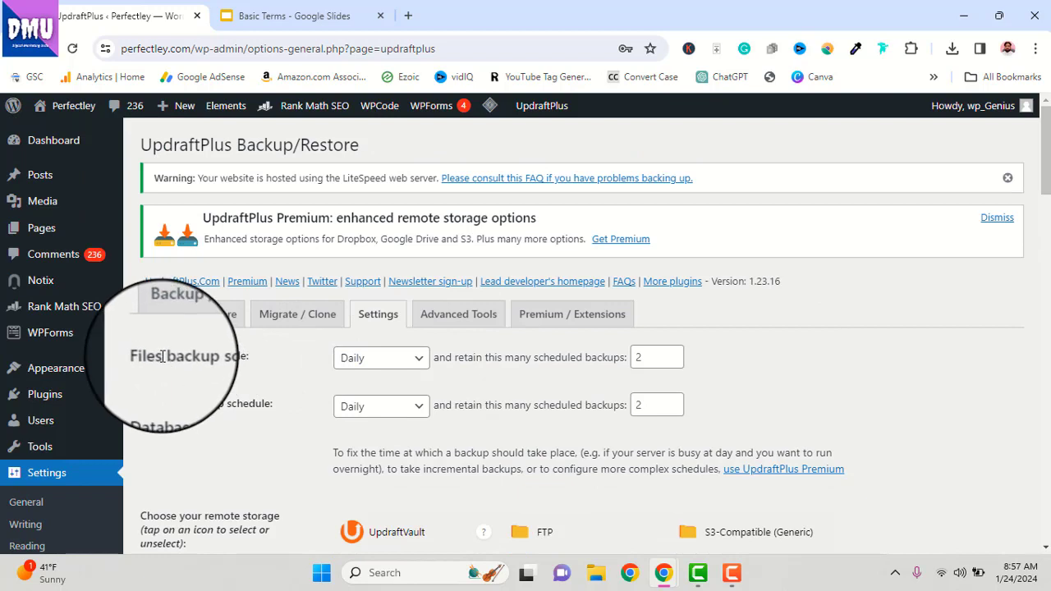
left_click_drag(165, 356, 246, 356)
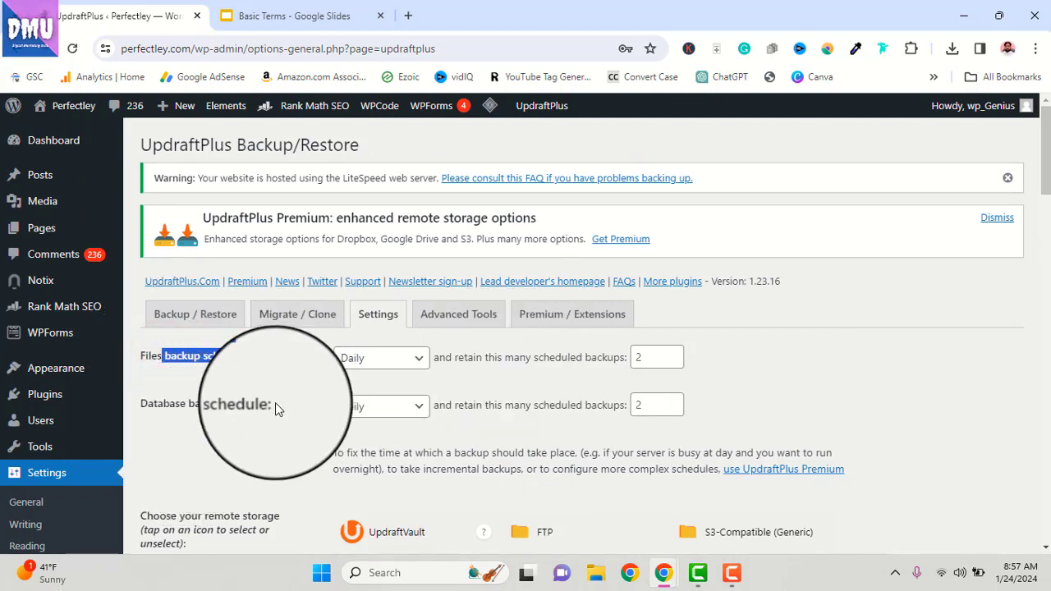
left_click_drag(275, 403, 142, 408)
Examine the UpdraftPlus remote storage choices, the Google Drive connection and the items included in the files backup
scroll(272, 435, "down", 3)
scroll(276, 441, "down", 2)
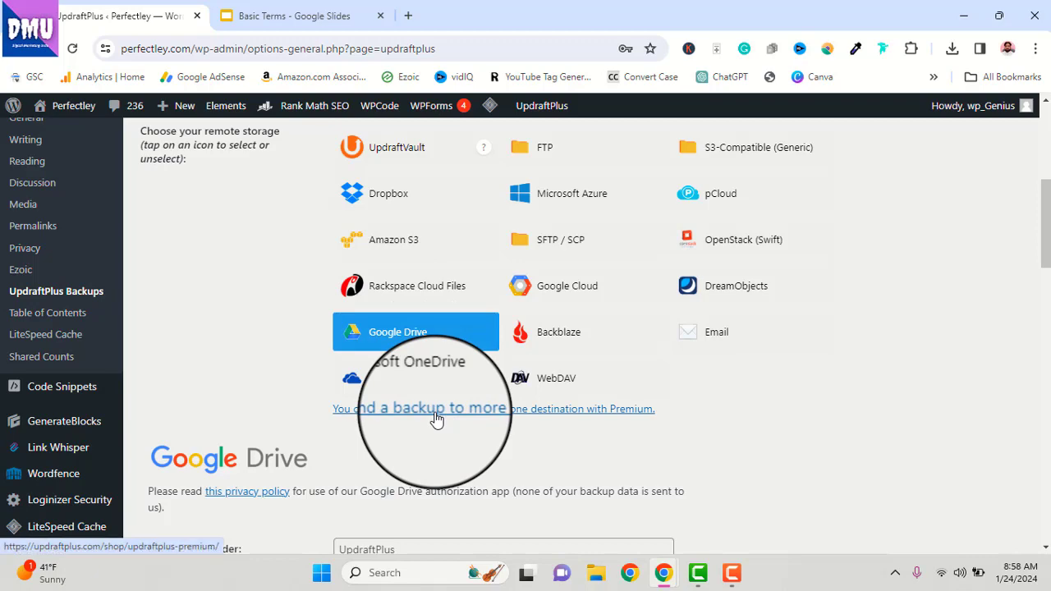
scroll(437, 419, "down", 5)
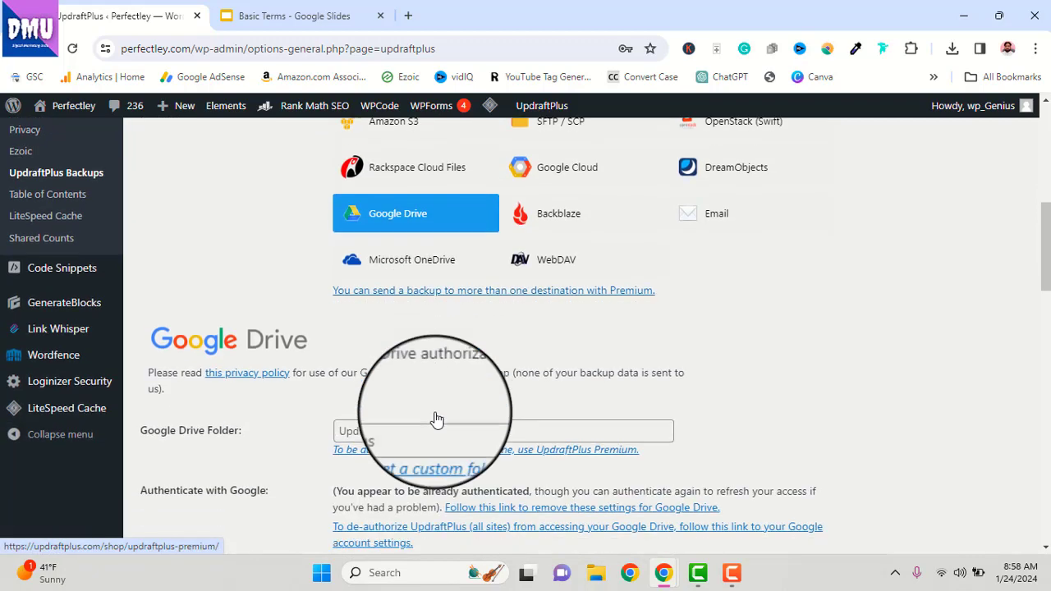
scroll(437, 420, "down", 2)
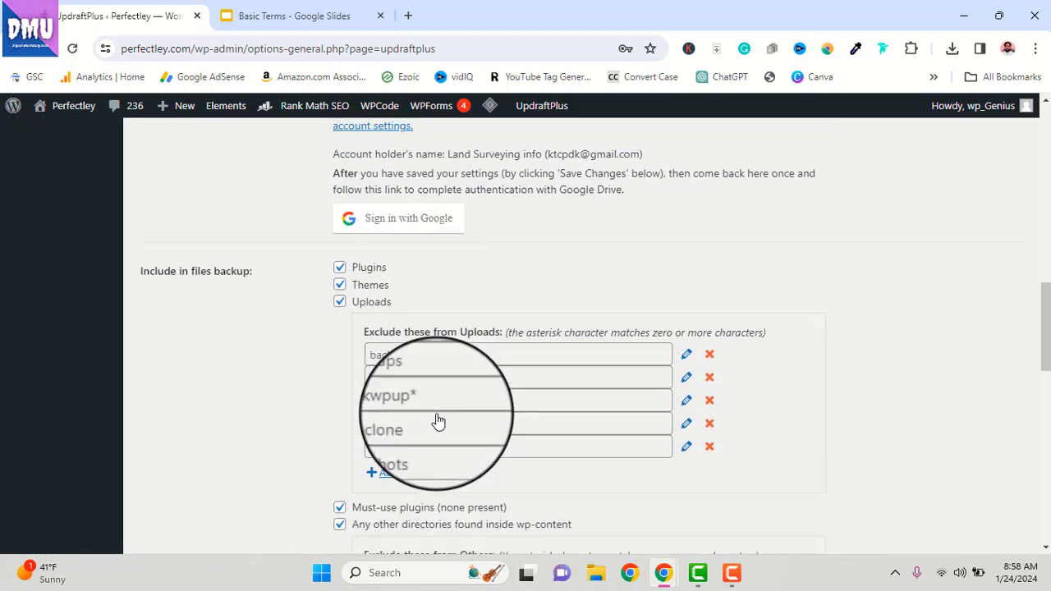
scroll(437, 420, "up", 8)
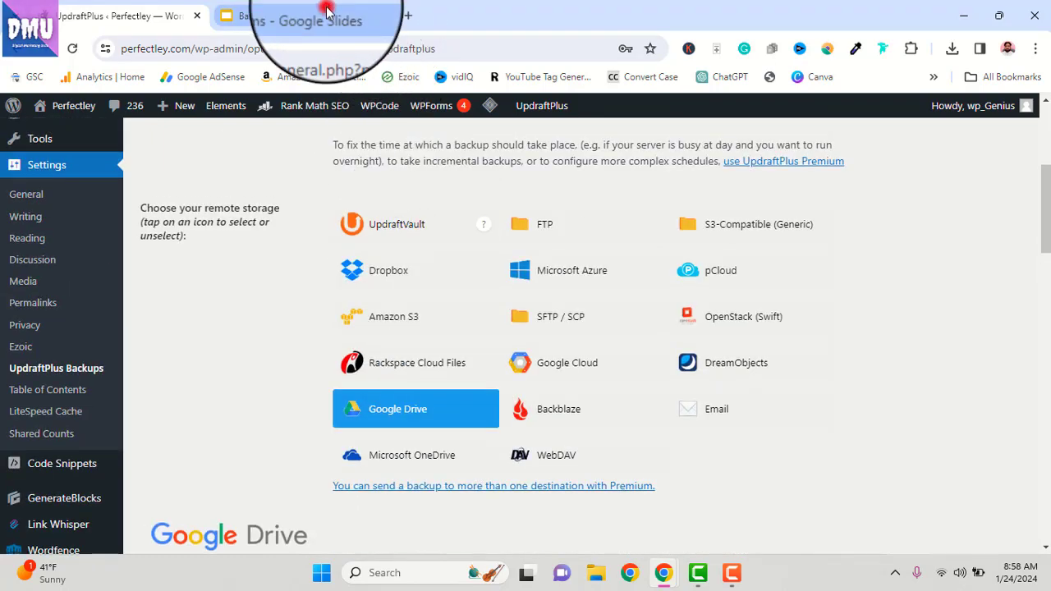
Check the plugins slide for the next entry, then find Wordfence Security among the installed plugins
left_click(304, 16)
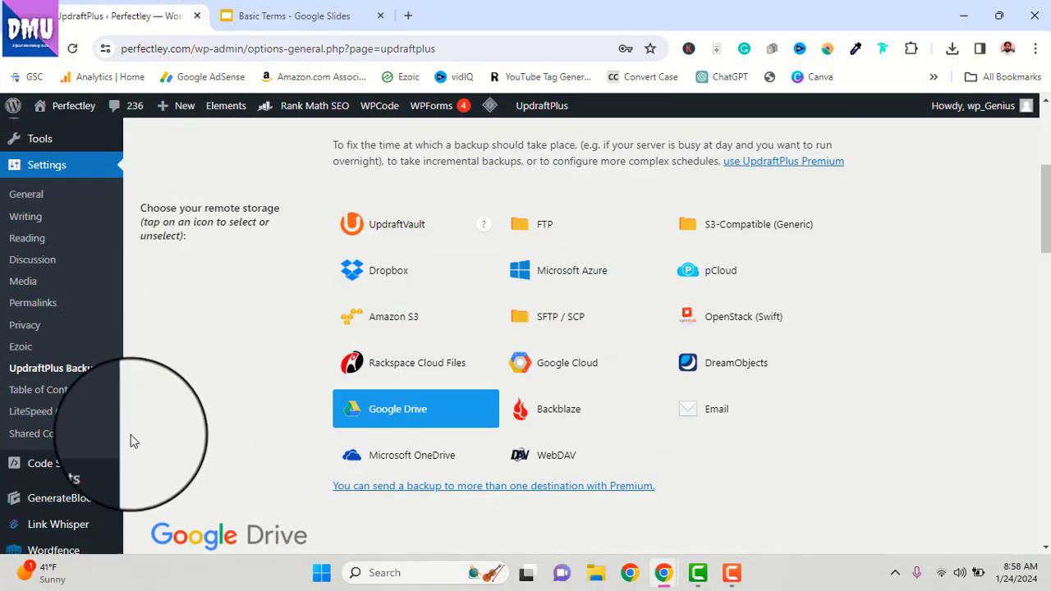
scroll(87, 403, "up", 4)
mouse_move(87, 403)
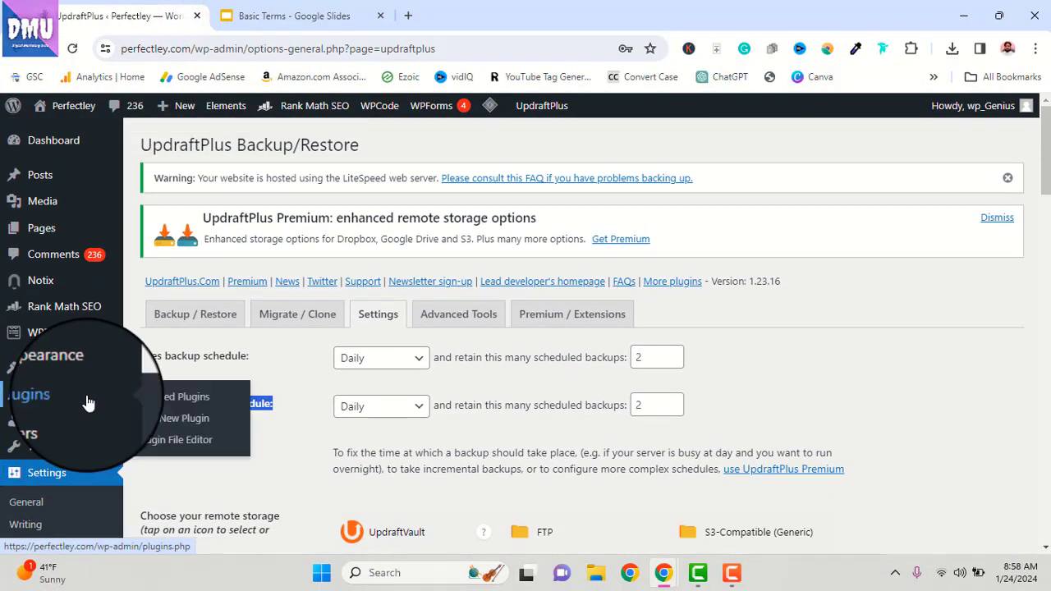
left_click(57, 399)
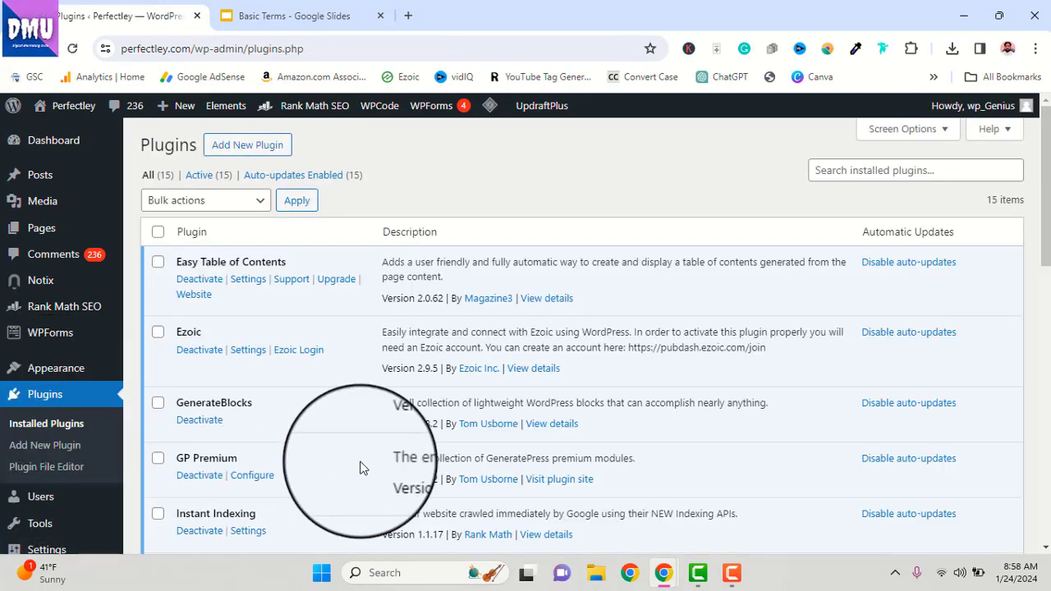
scroll(359, 465, "down", 2)
scroll(359, 465, "down", 5)
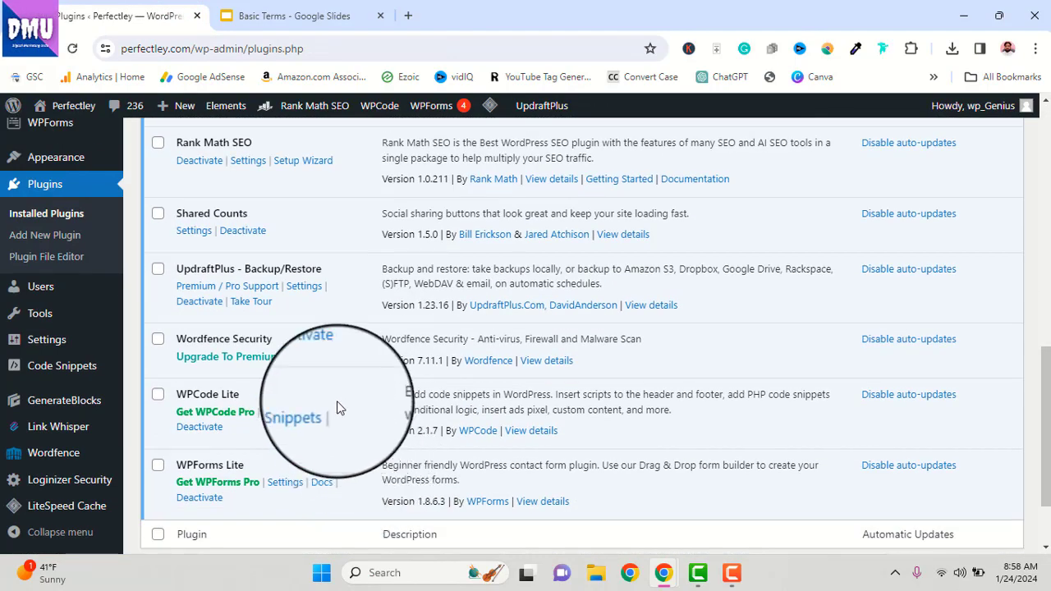
Copy the plugin name "Wordfence Security" and open the page for adding new plugins
left_click_drag(176, 338, 273, 340)
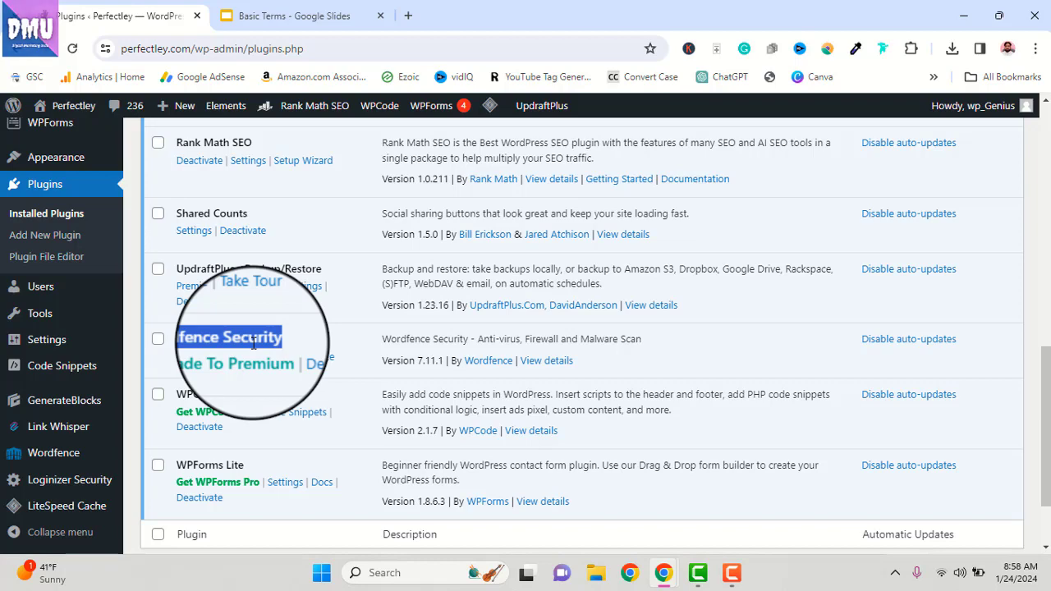
mouse_move(42, 460)
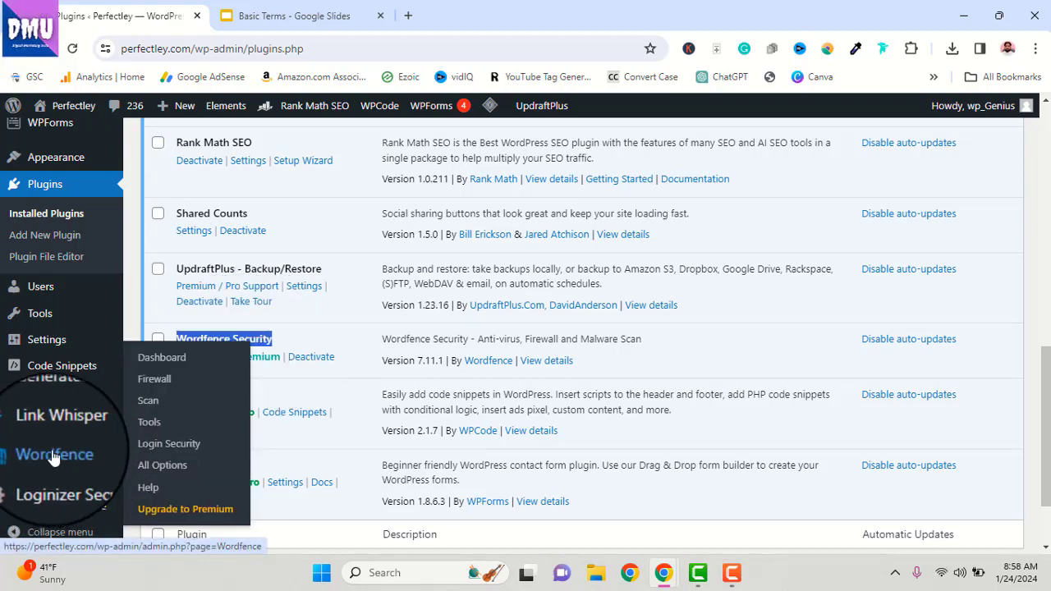
right_click(182, 339)
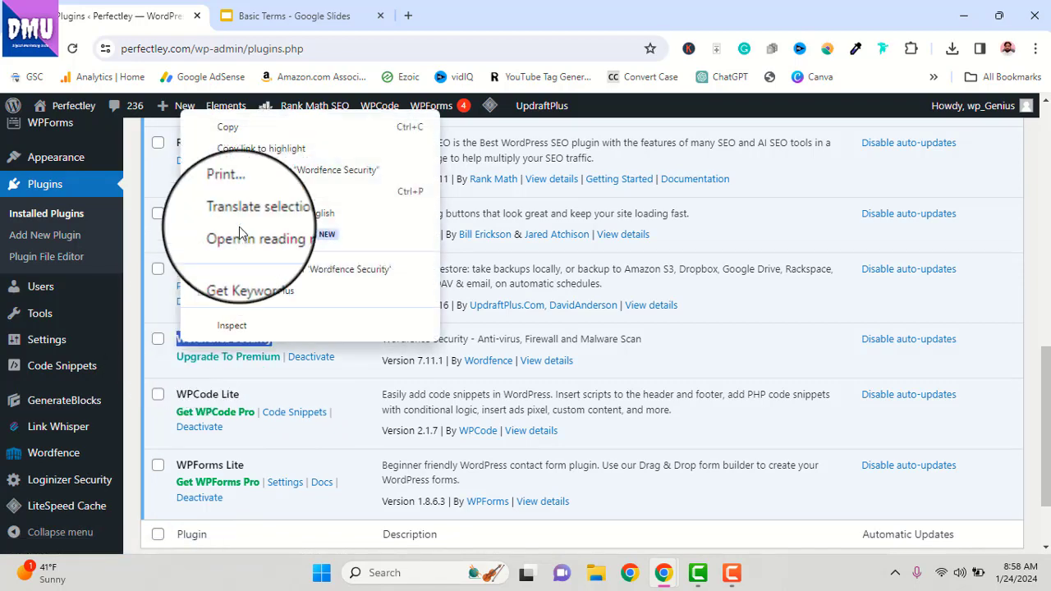
left_click(256, 130)
scroll(336, 304, "up", 10)
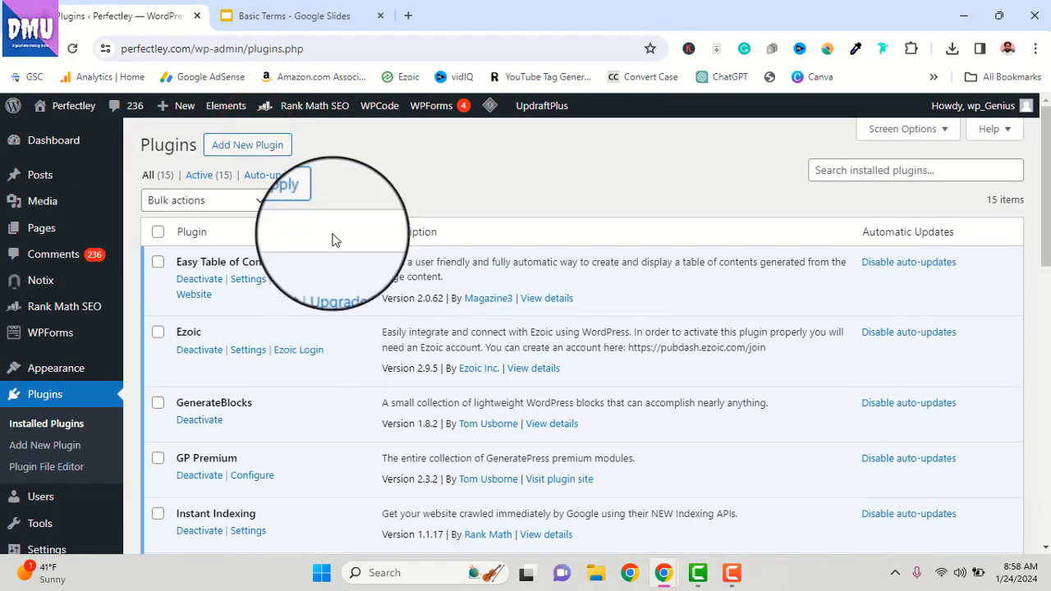
left_click(266, 153)
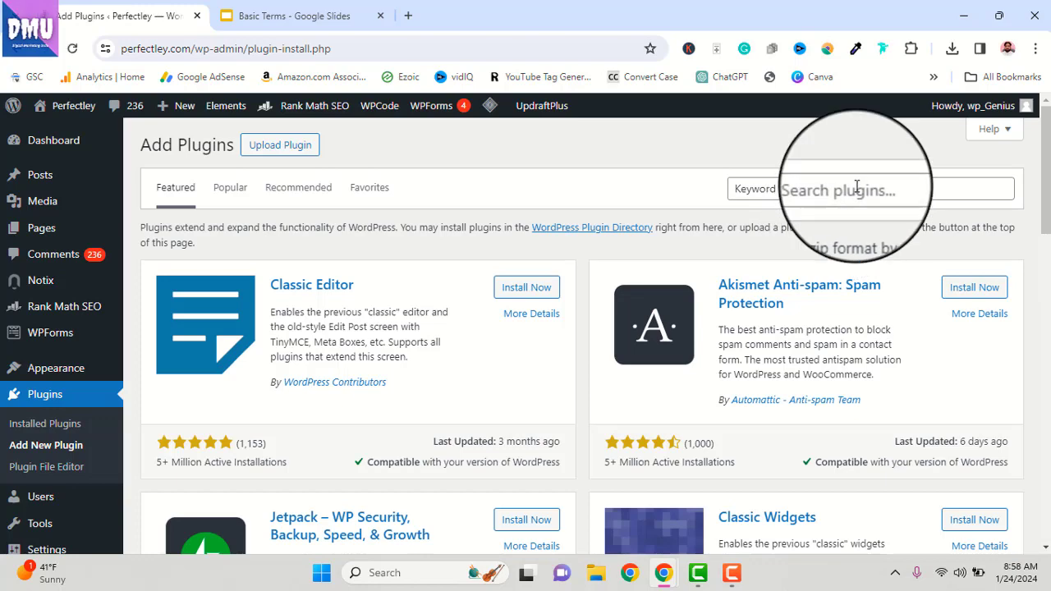
Search the plugin directory for the copied name "Wordfence Security"
left_click(856, 187)
right_click(852, 187)
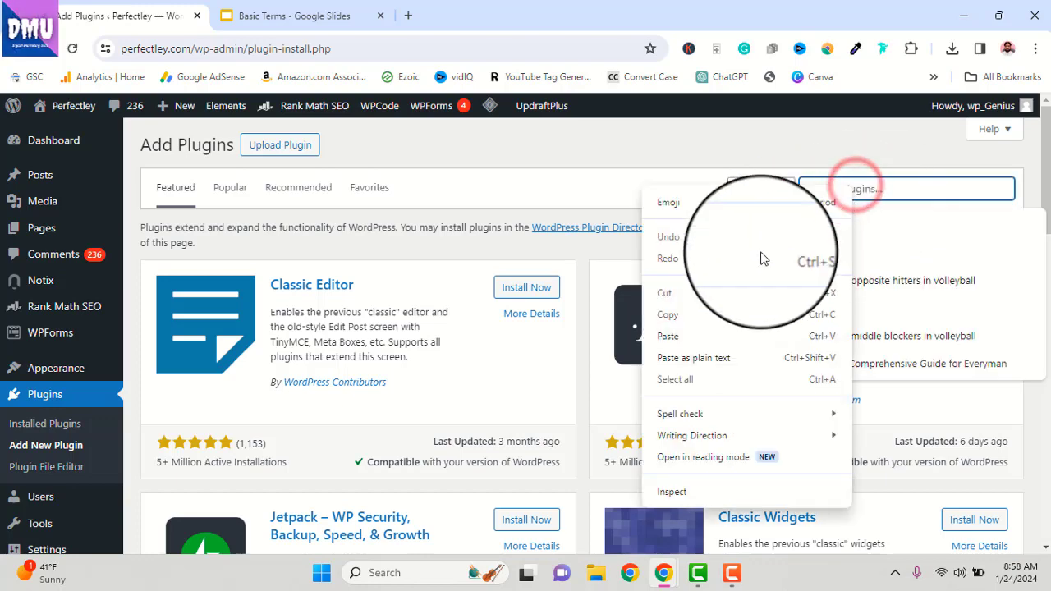
left_click(721, 334)
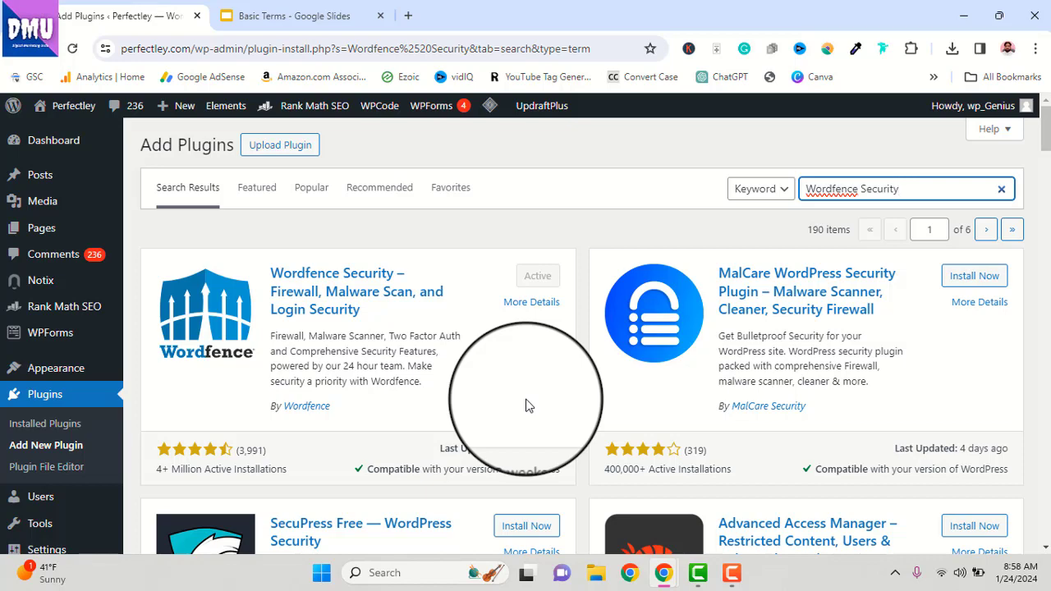
Check the plugins slide for the next entry and return to the Wordfence search results
left_click(283, 16)
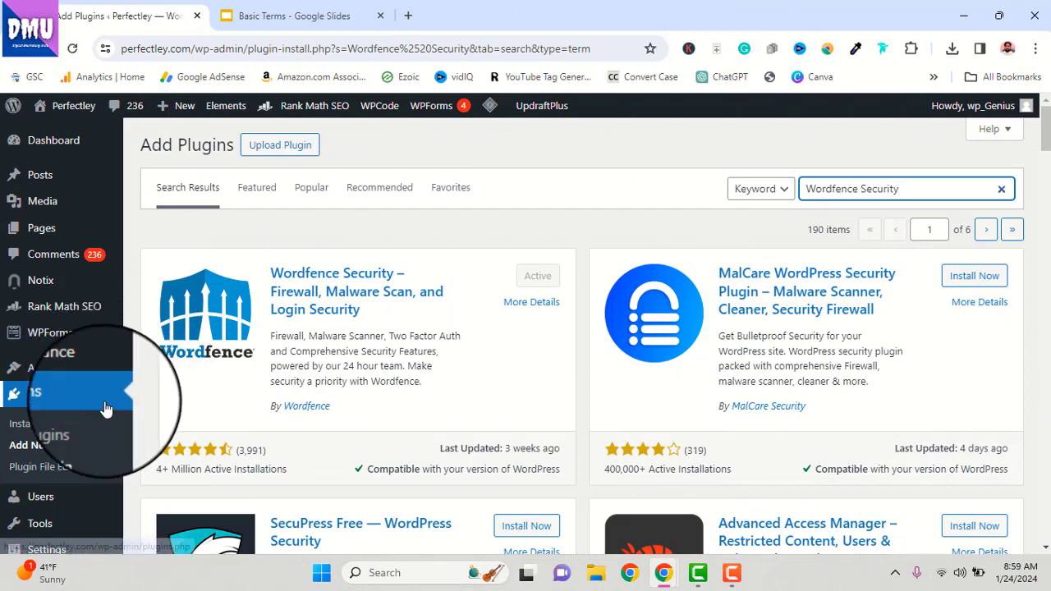
scroll(104, 353, "down", 2)
mouse_move(105, 408)
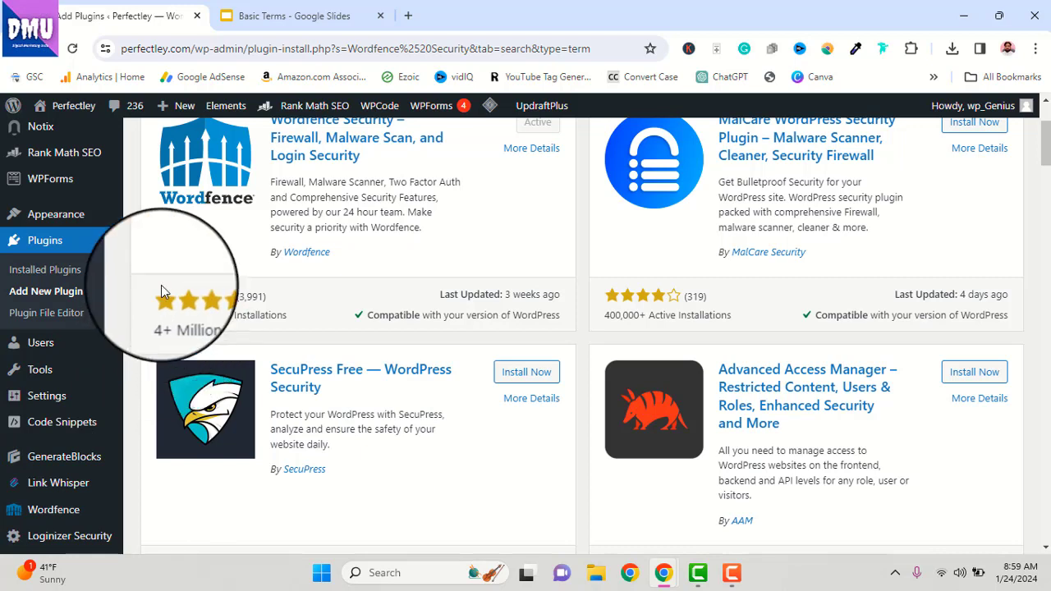
Open the GeneratePress theme's header.php in the Theme File Editor and insert a blank line above the closing head tag
mouse_move(82, 226)
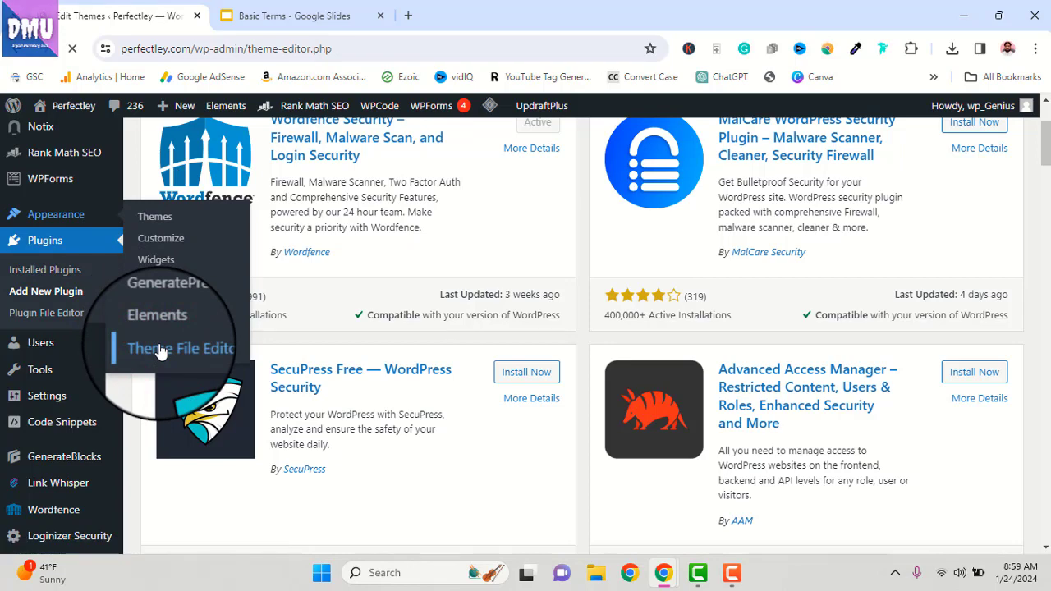
scroll(773, 387, "down", 2)
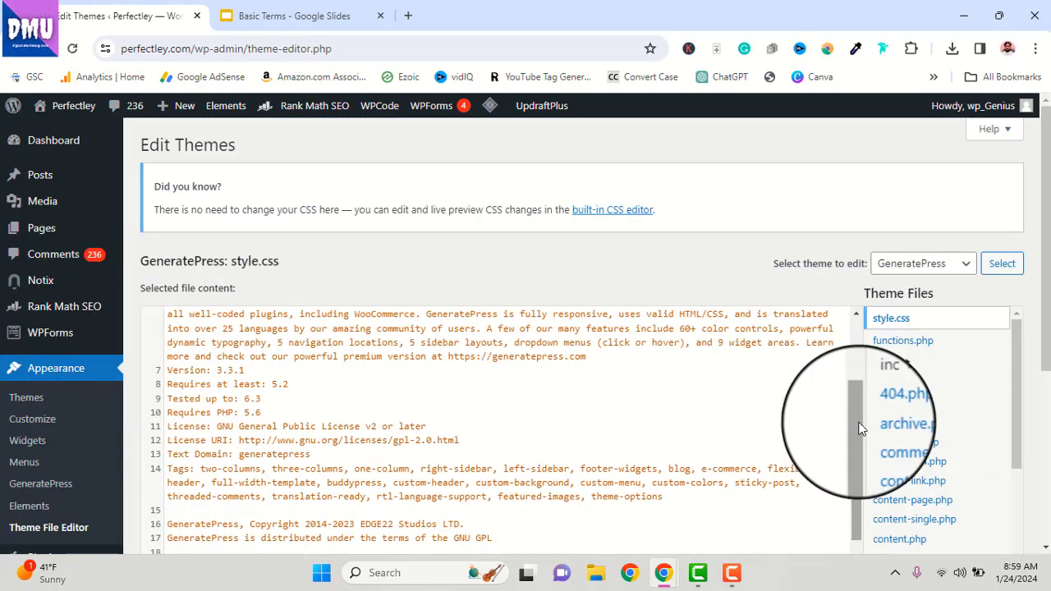
scroll(1006, 457, "down", 3)
left_click(910, 427)
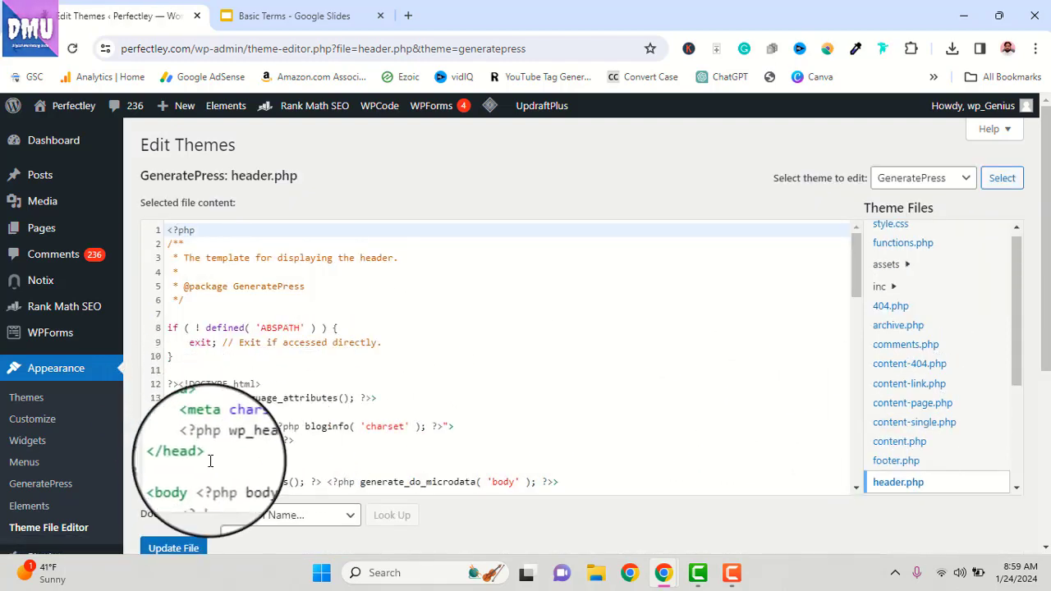
left_click(313, 444)
key("Return")
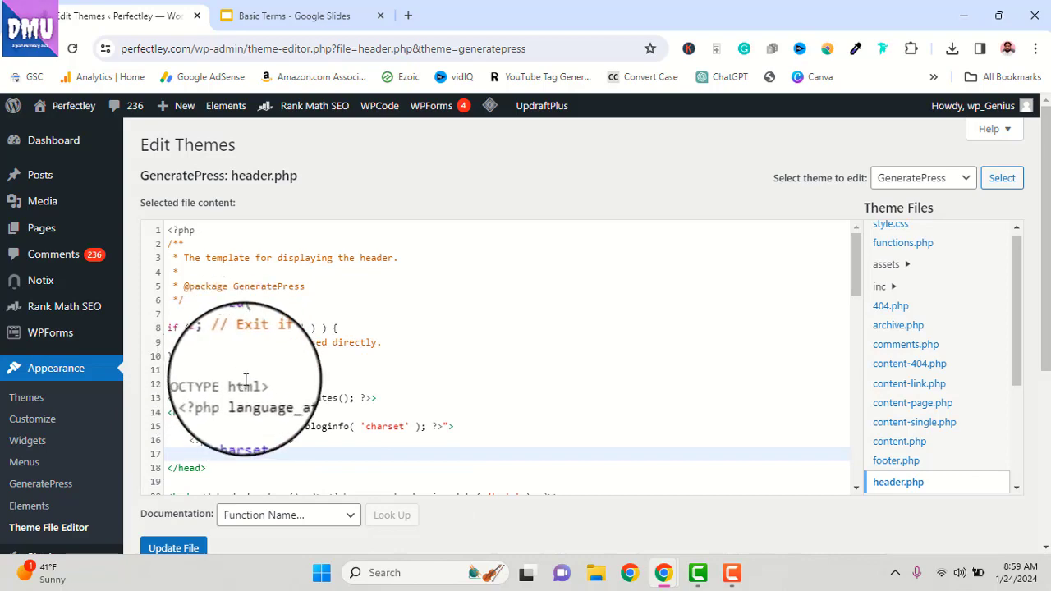
Leave the Theme File Editor, discarding the unsaved header.php change, and open the list of installed plugins
scroll(66, 370, "down", 3)
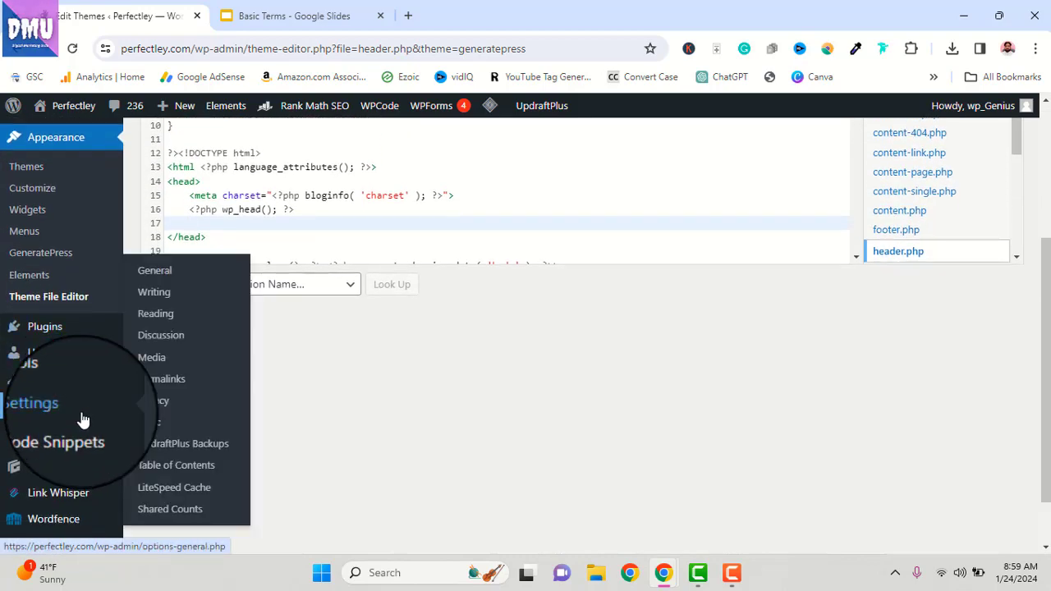
scroll(74, 443, "down", 1)
left_click(49, 261)
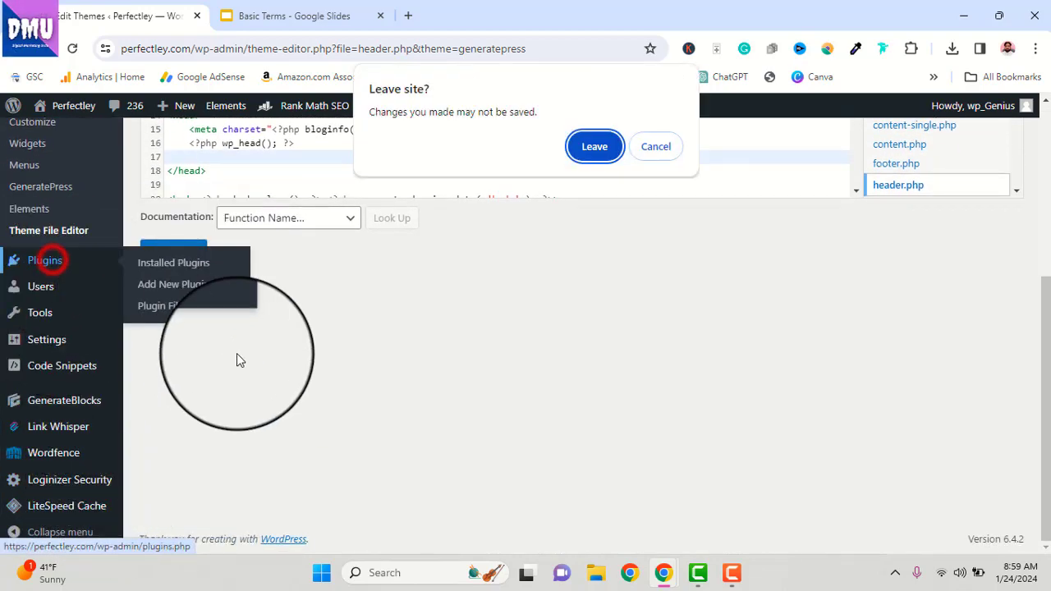
left_click(585, 147)
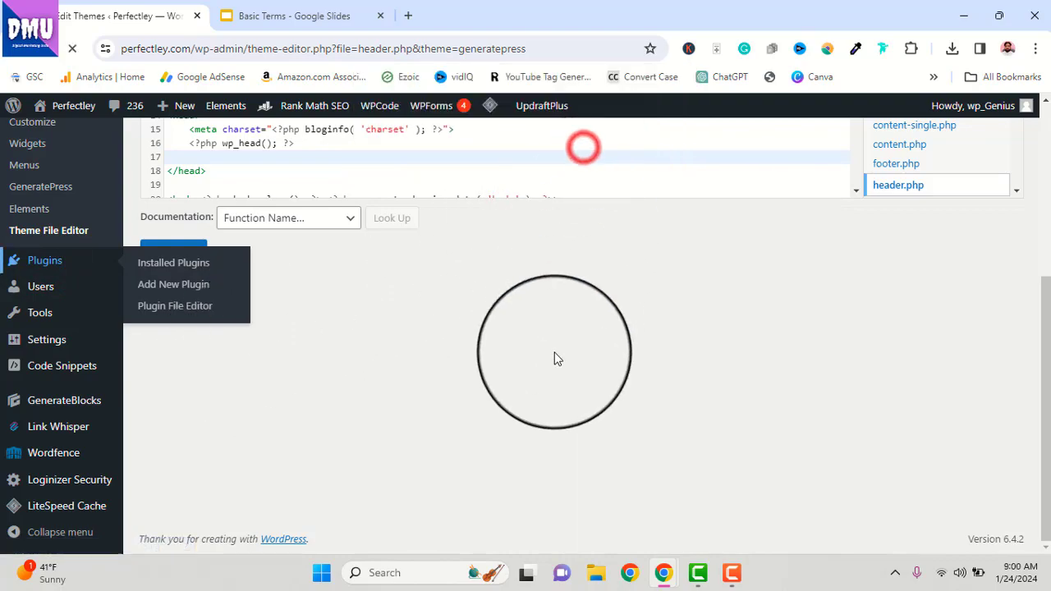
Copy the plugin name "WPCode Lite" from the installed plugins list and open the page for adding new plugins
scroll(542, 349, "down", 8)
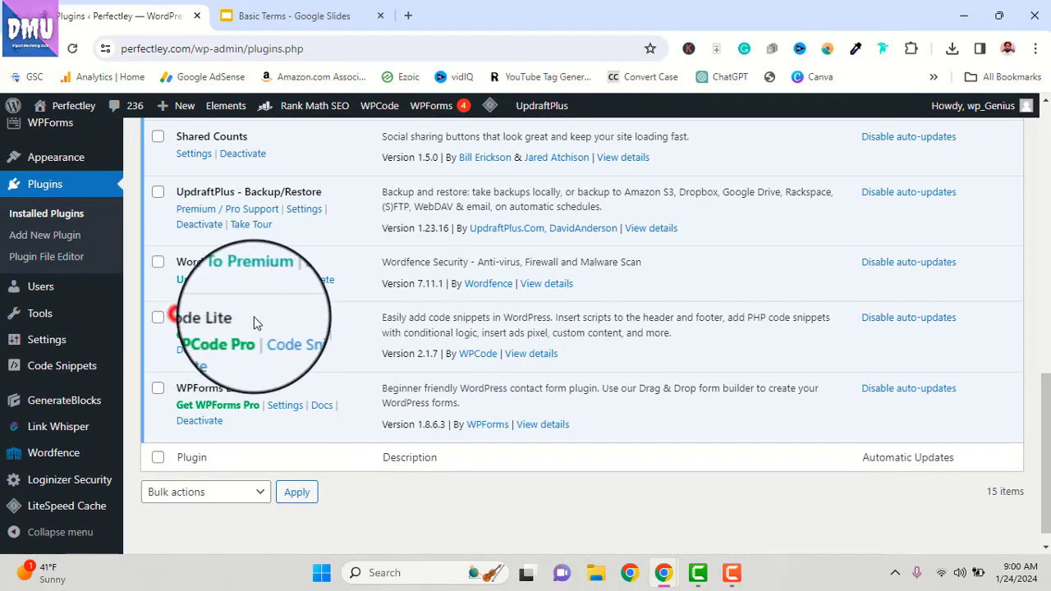
triple_click(229, 318)
right_click(228, 318)
left_click(295, 105)
scroll(365, 355, "up", 5)
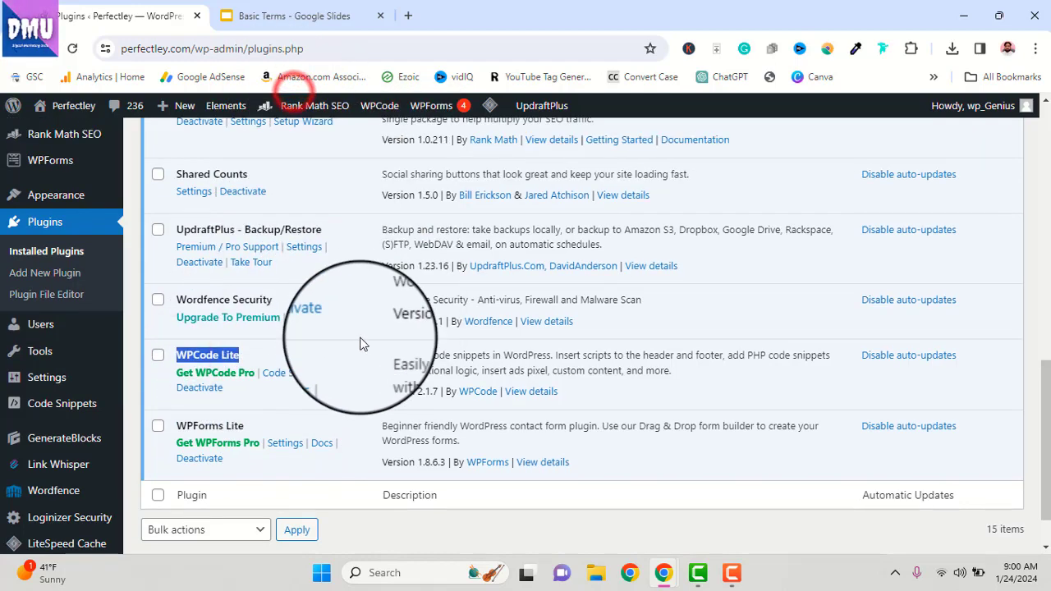
scroll(365, 355, "up", 3)
left_click(247, 145)
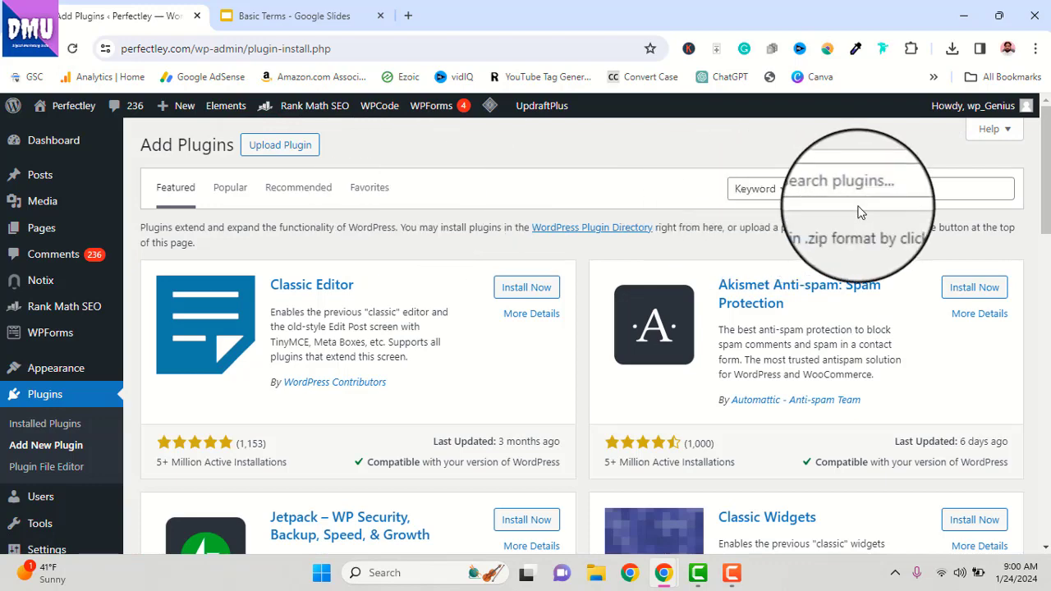
Search the plugin directory for the copied name "WPCode Lite"
left_click(865, 190)
right_click(916, 189)
left_click(713, 364)
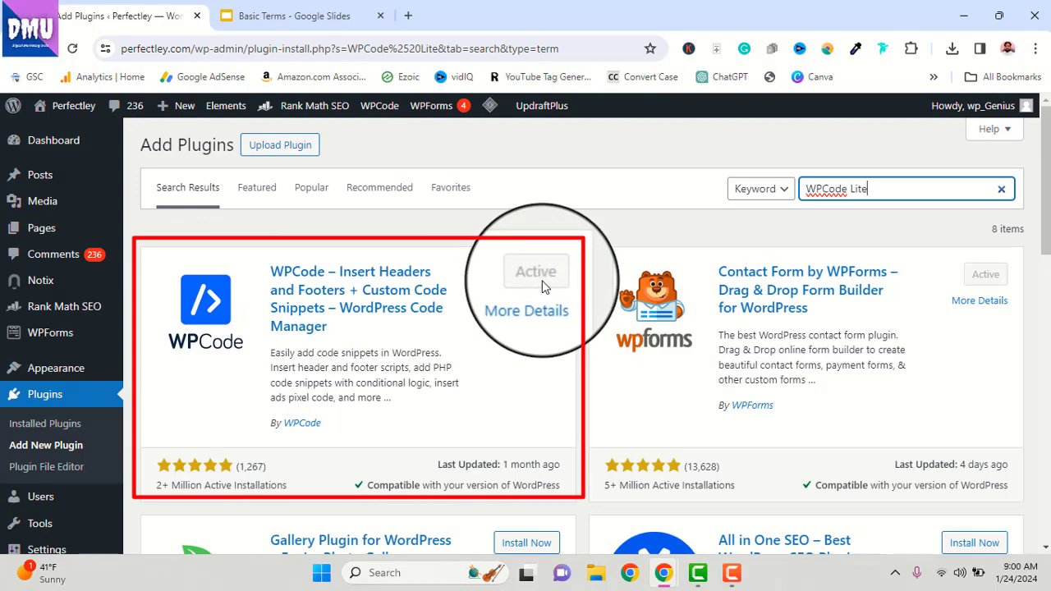
Open the Header & Footer page of WPCode's Code Snippets
scroll(41, 312, "down", 5)
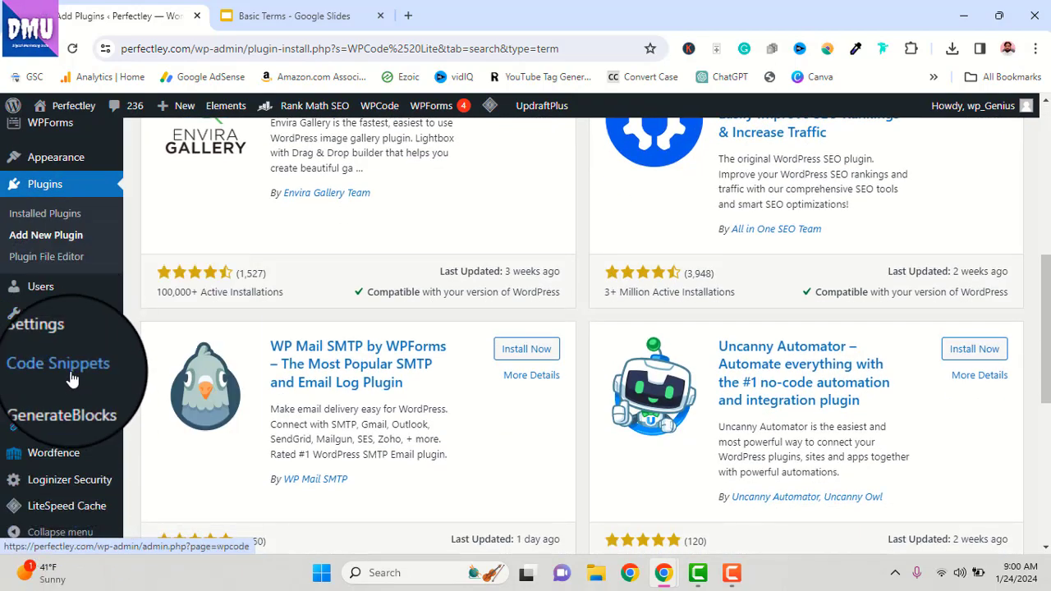
mouse_move(72, 378)
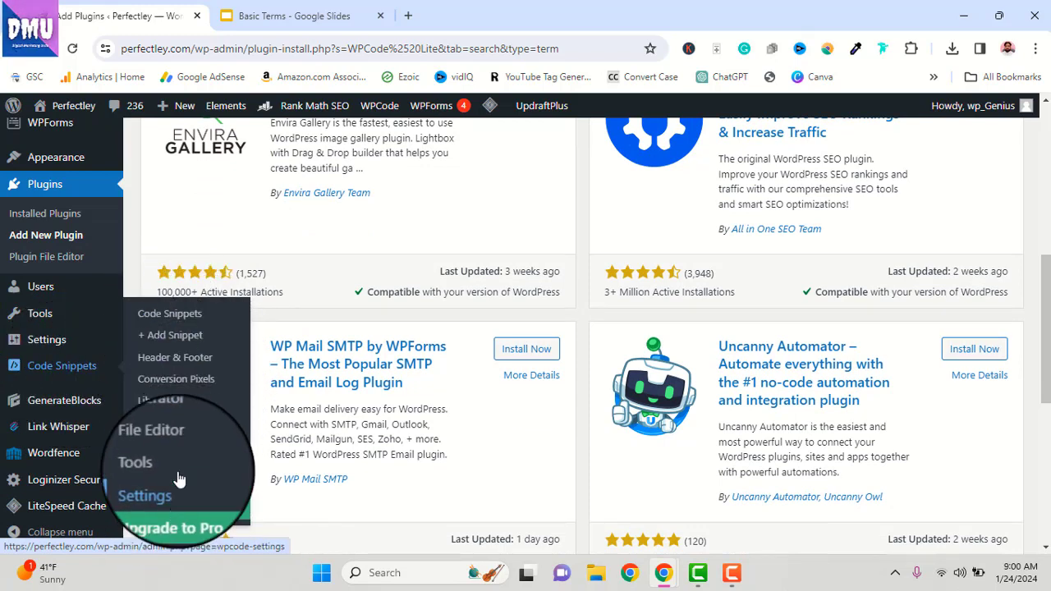
left_click(189, 358)
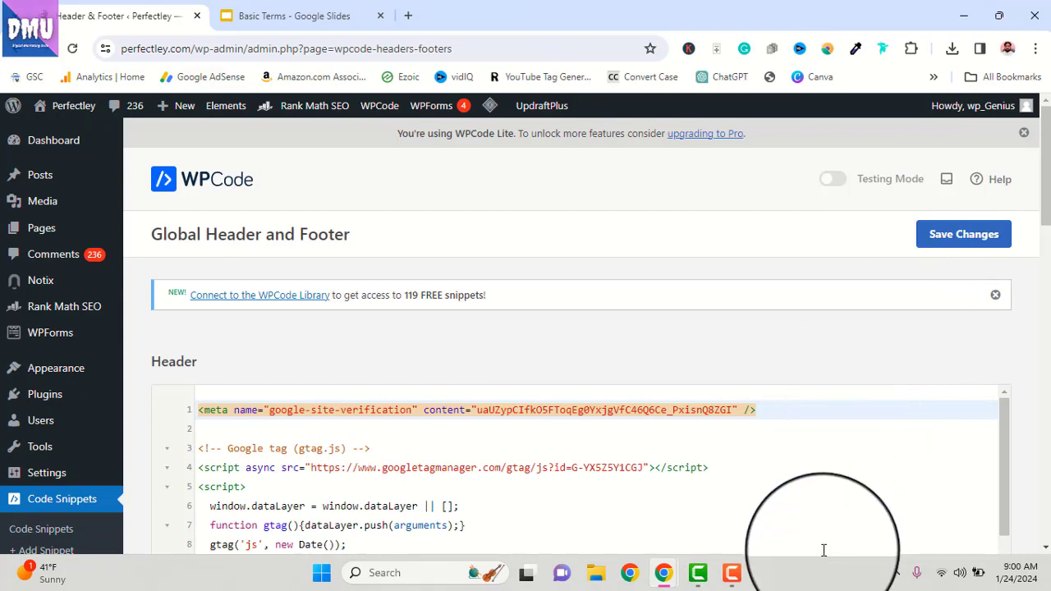
Review the Header, Body and Footer script boxes and add a blank line below the Header's last google-site-verification meta tag
scroll(563, 380, "down", 2)
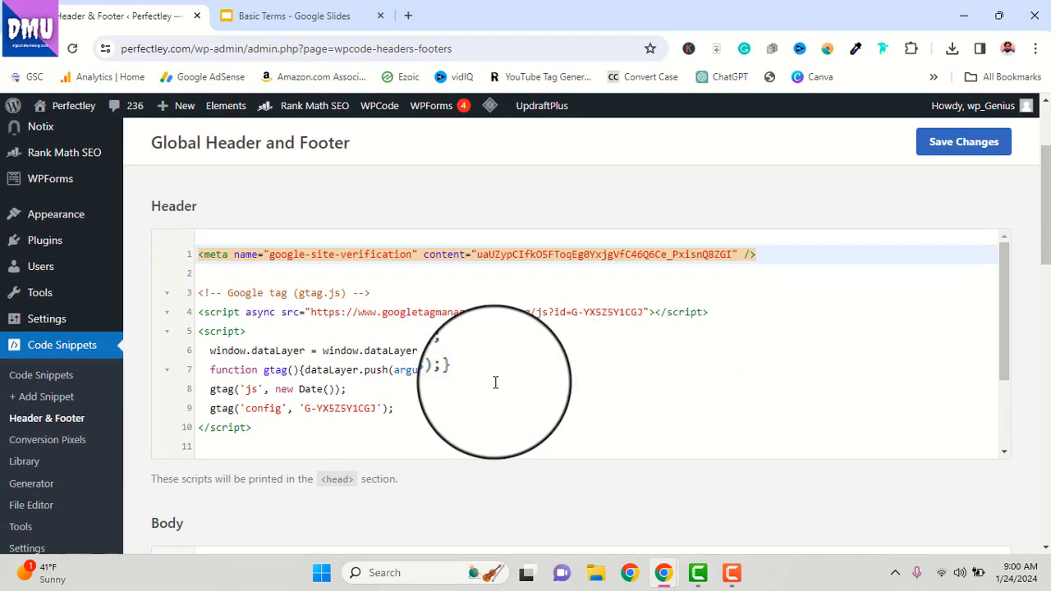
left_click(713, 377)
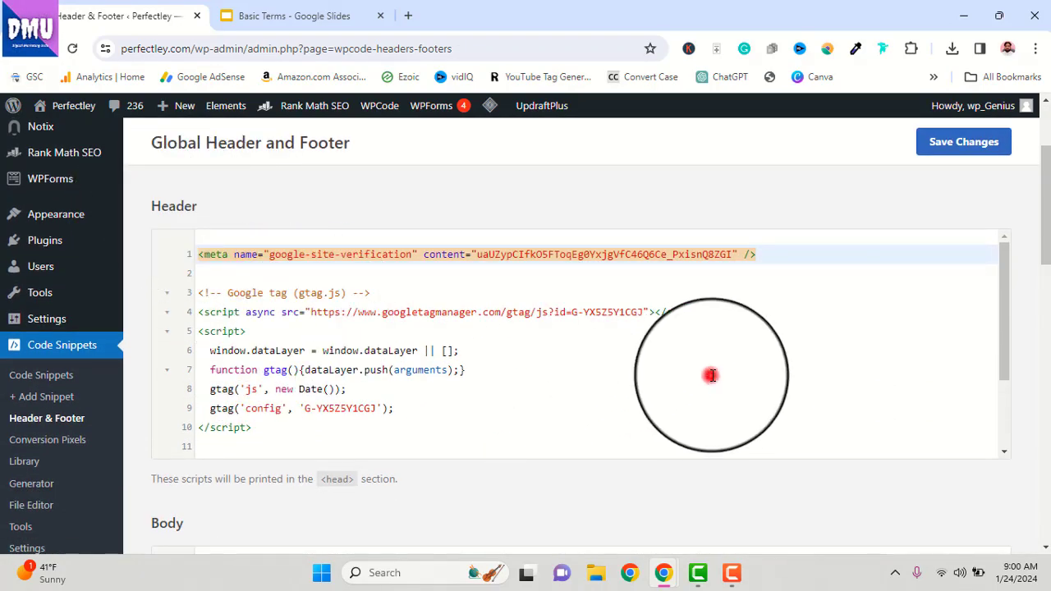
scroll(713, 377, "down", 6)
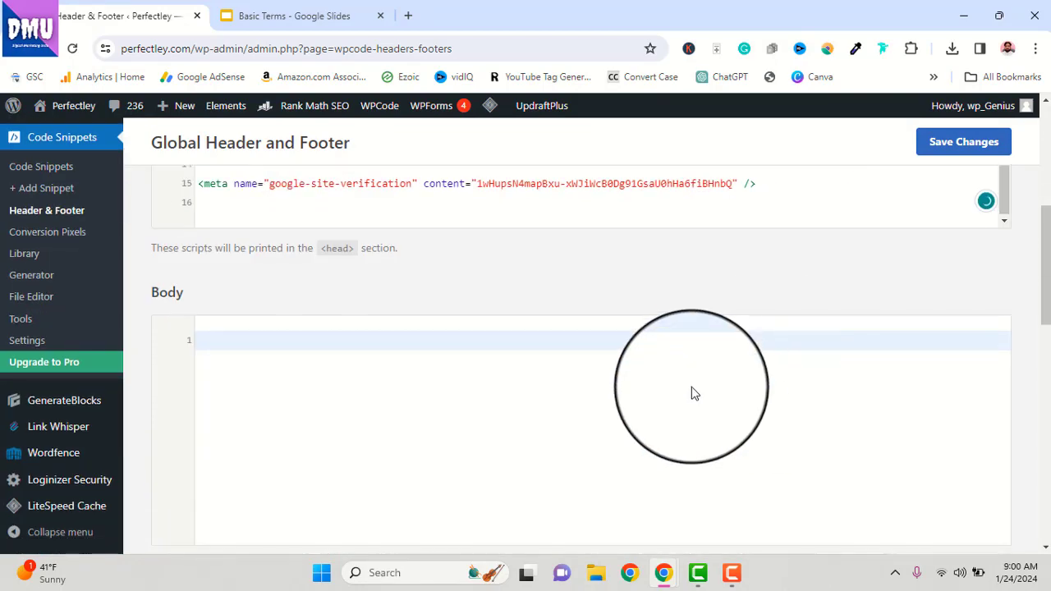
scroll(537, 349, "down", 4)
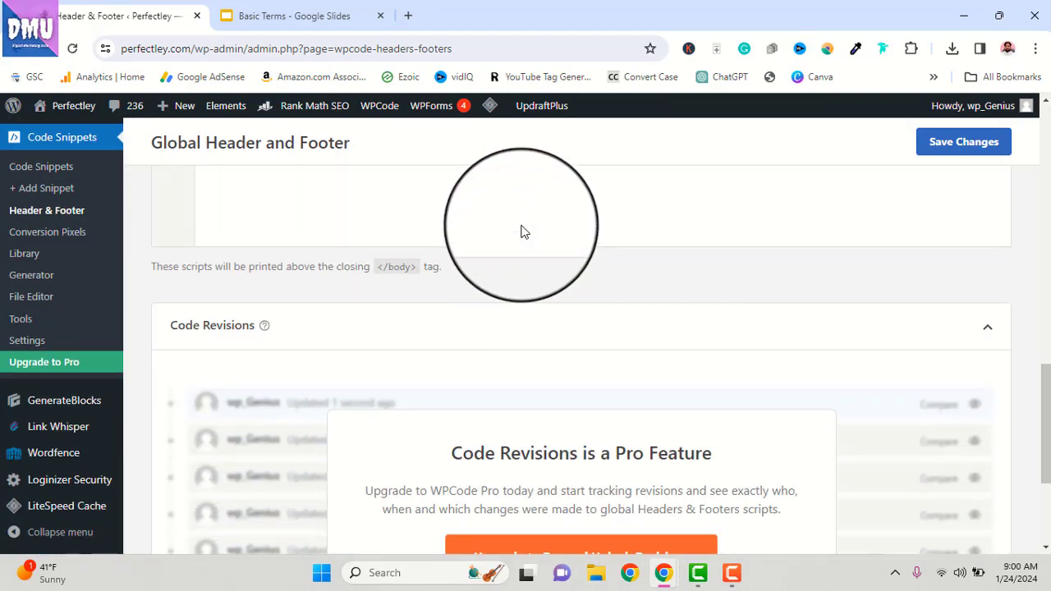
scroll(542, 323, "up", 6)
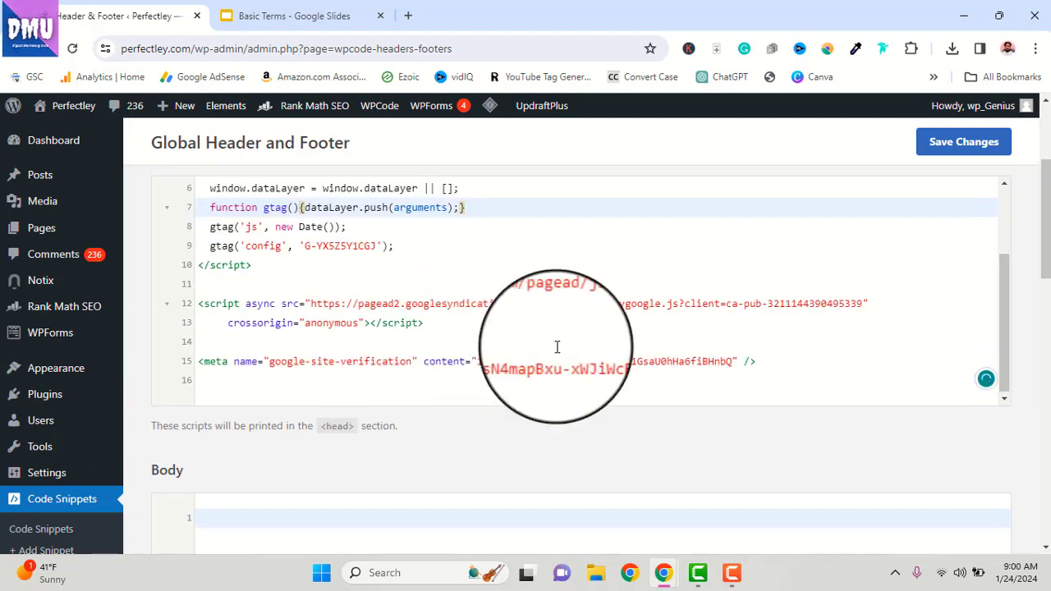
left_click(789, 355)
key("Return")
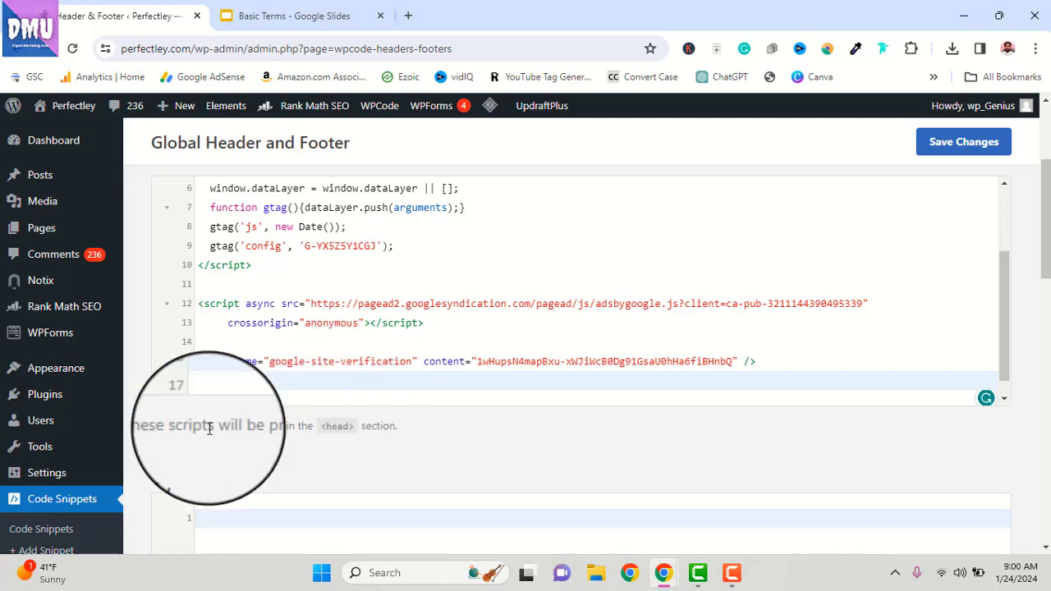
Check the Important Wordpress Plugins slide for the Smush/EWWW entry and open the WordPress page for adding new plugins
left_click(292, 16)
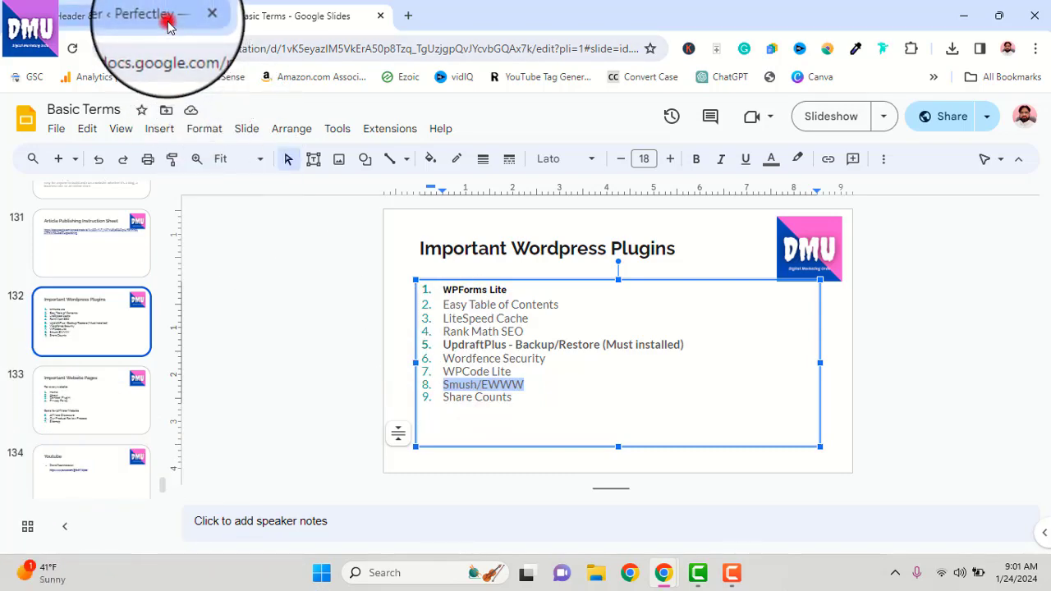
left_click(167, 17)
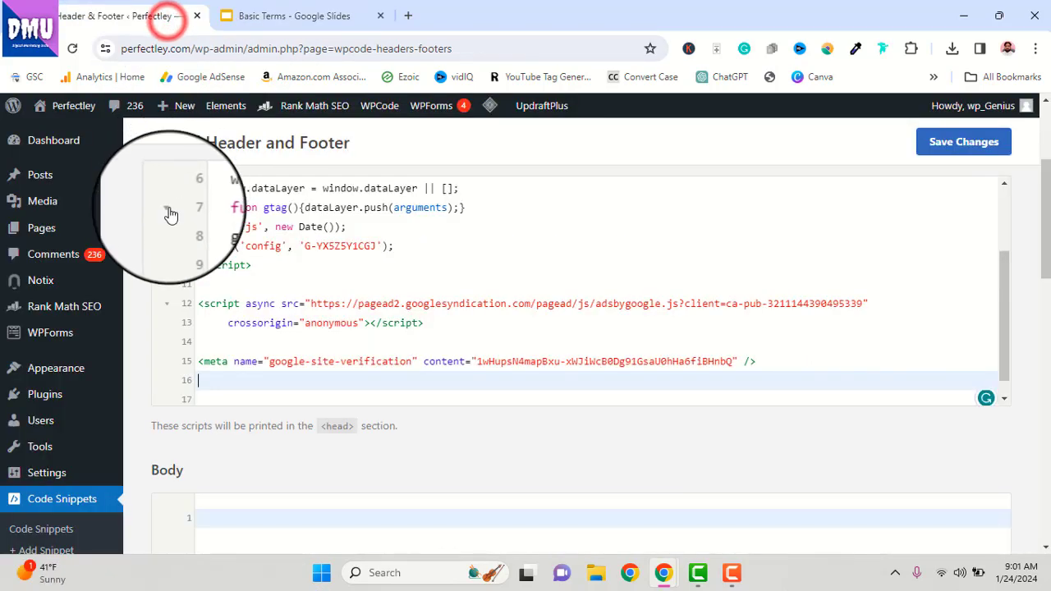
scroll(136, 374, "up", 2)
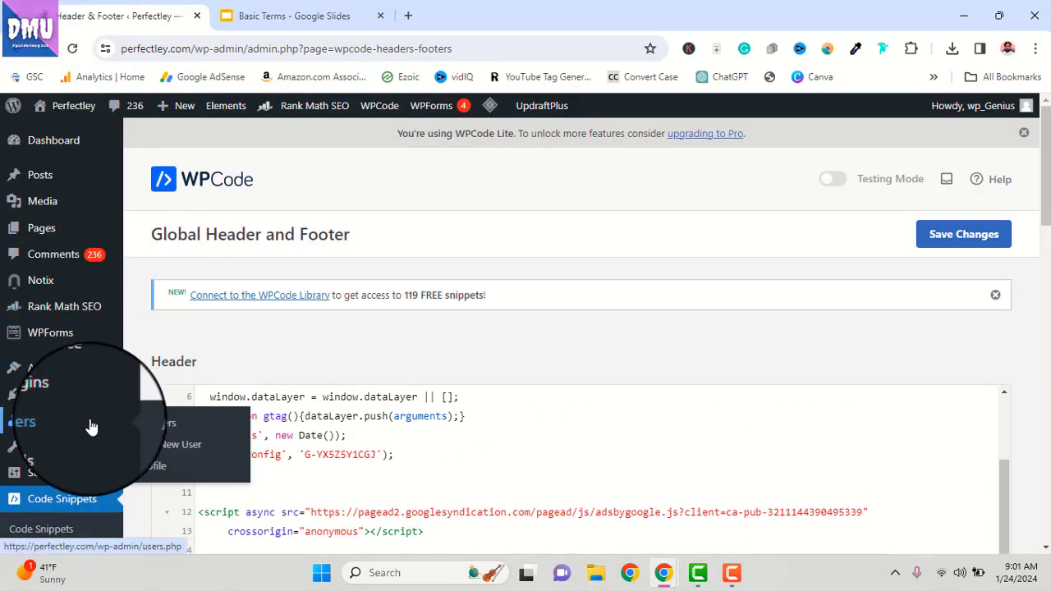
mouse_move(76, 371)
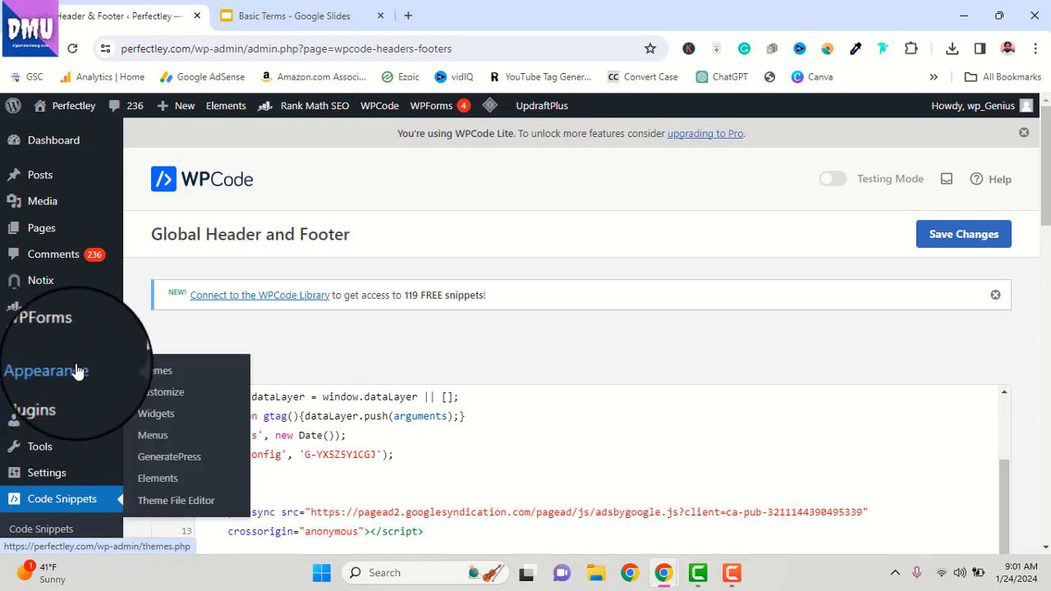
left_click(110, 408)
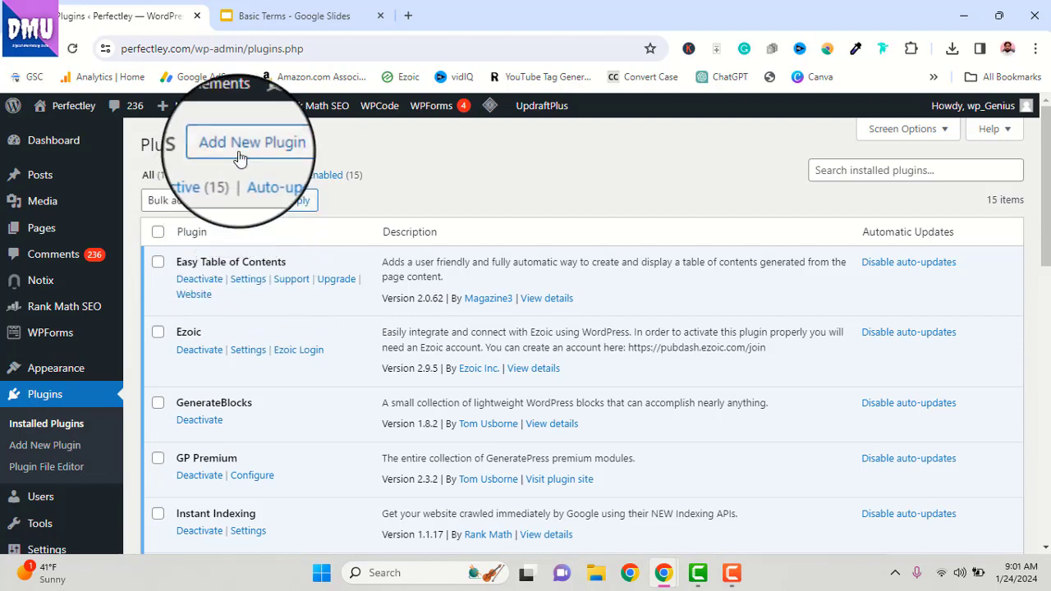
left_click(239, 146)
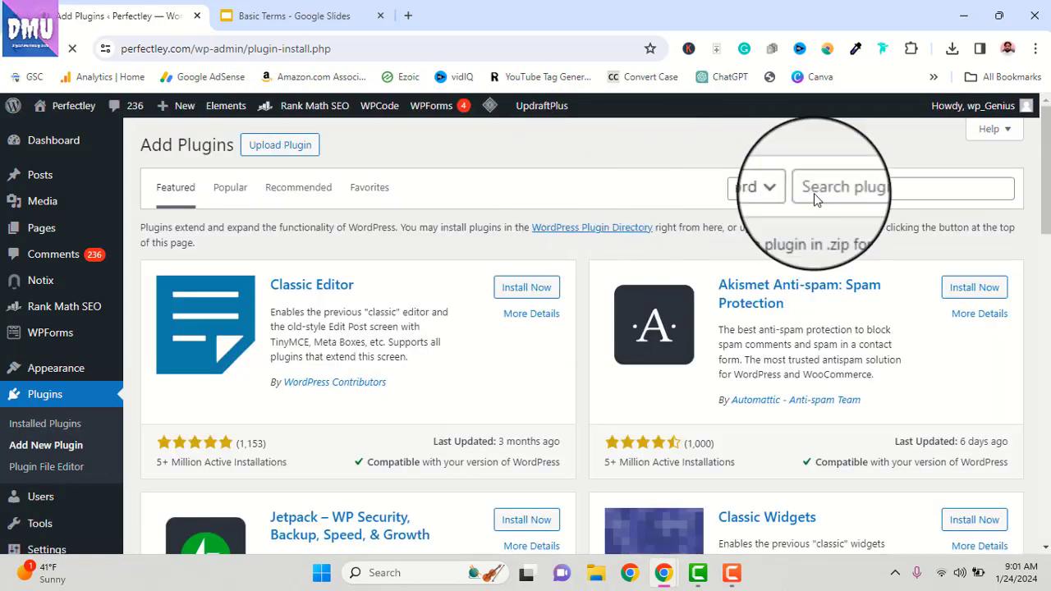
Search the plugin directory for "smush" and for "ewww"
left_click(849, 189)
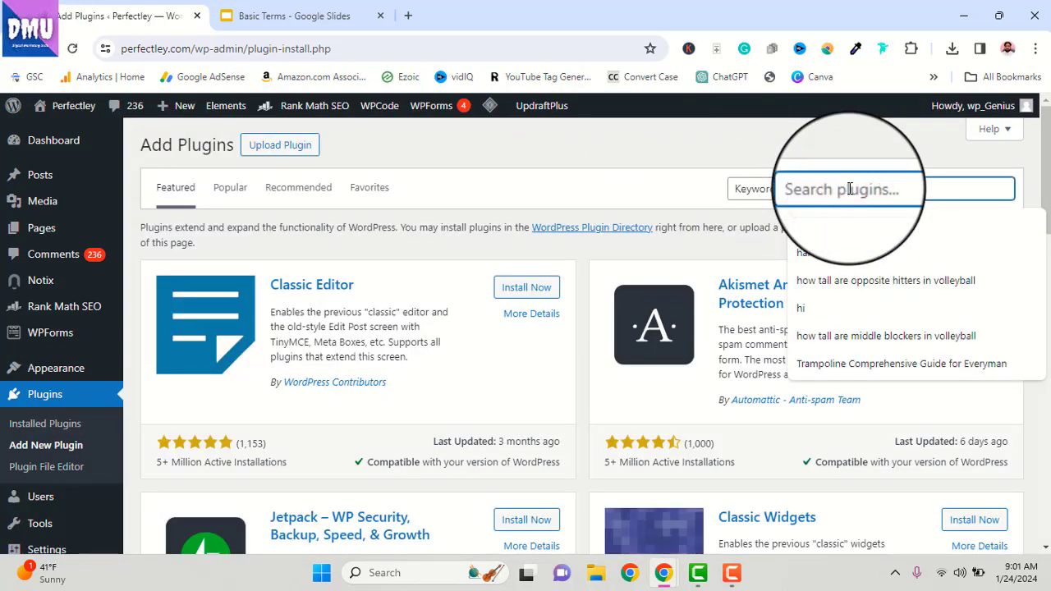
type("mus")
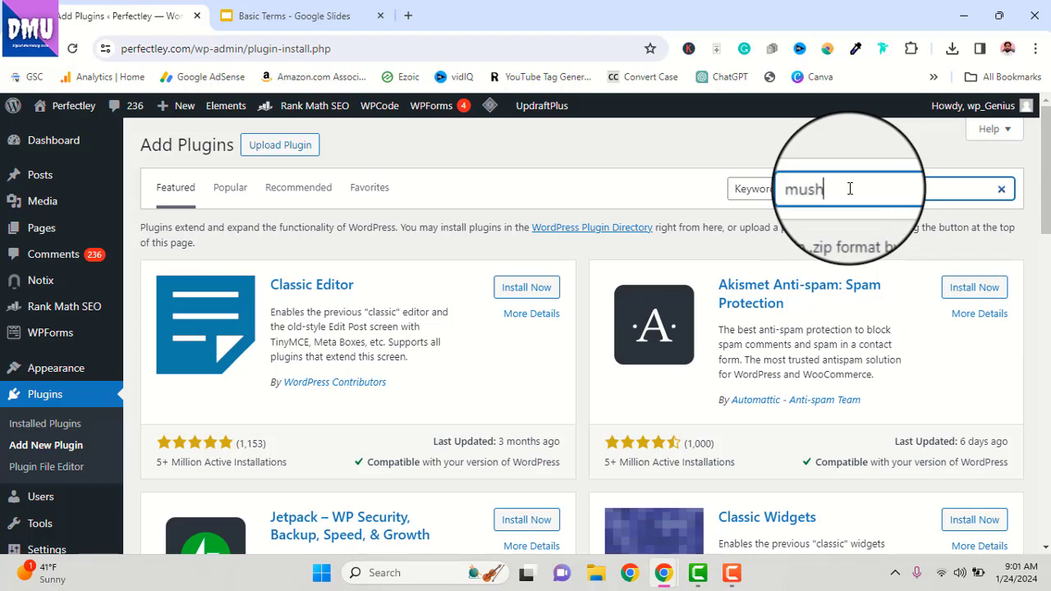
type("h")
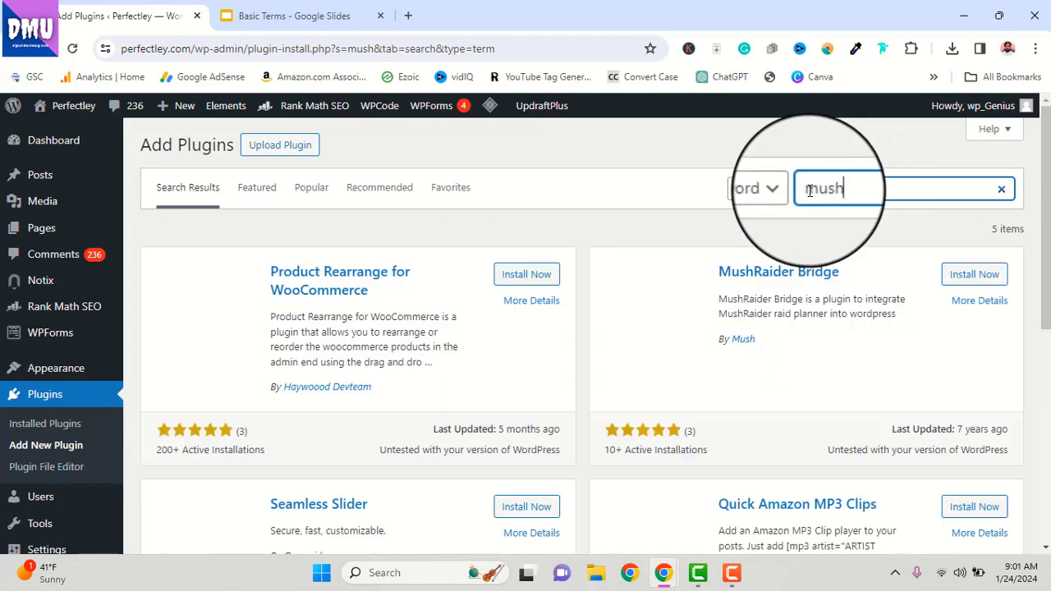
left_click(809, 190)
type("s")
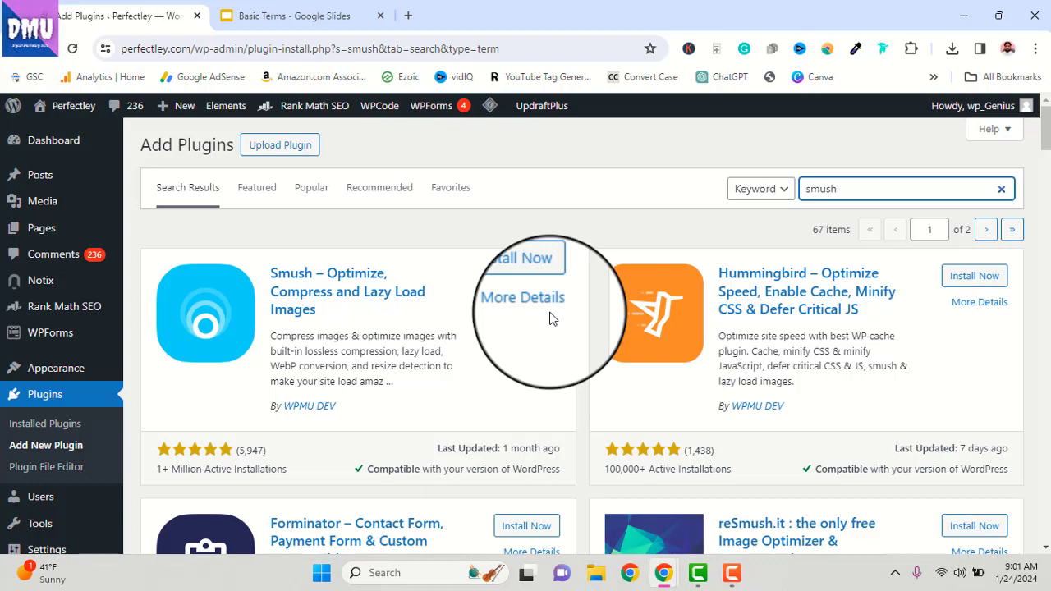
left_click_drag(854, 189, 787, 197)
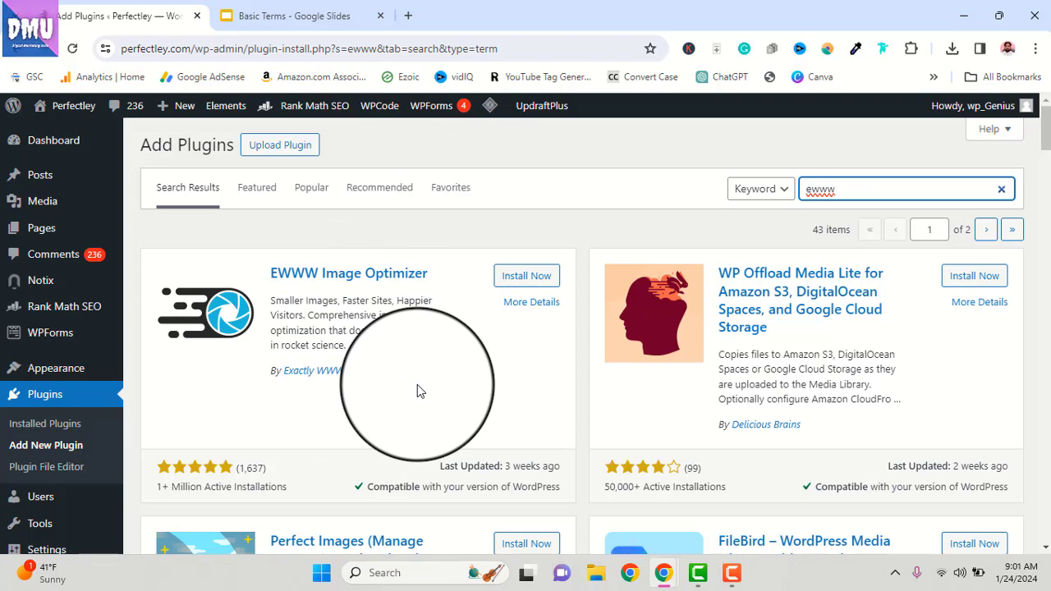
Copy the plugin name "Share Counts" from the plugins slide and return to the plugin search page
left_click(279, 16)
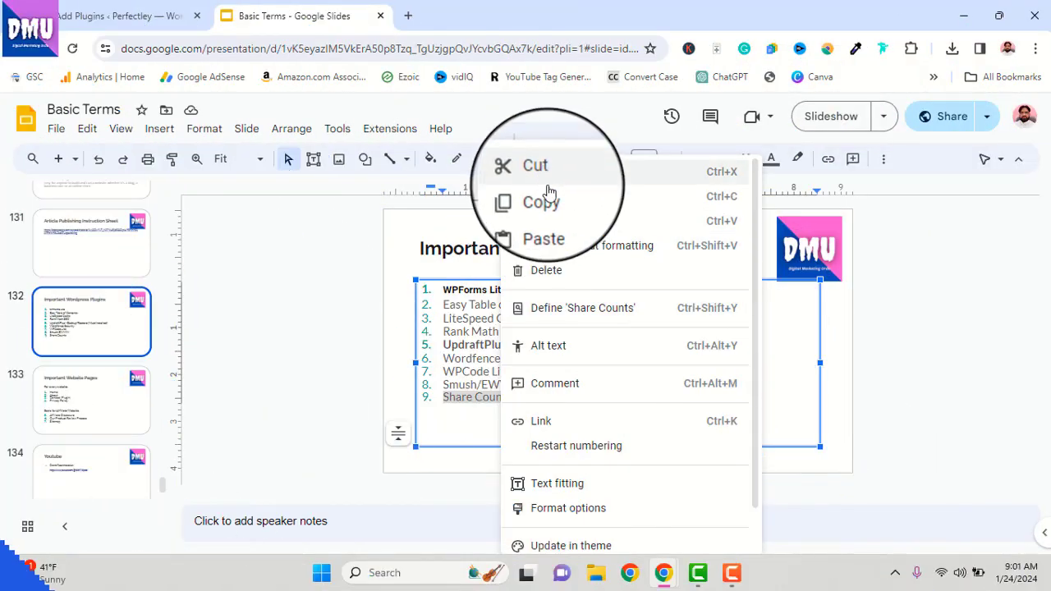
left_click(550, 194)
left_click(131, 15)
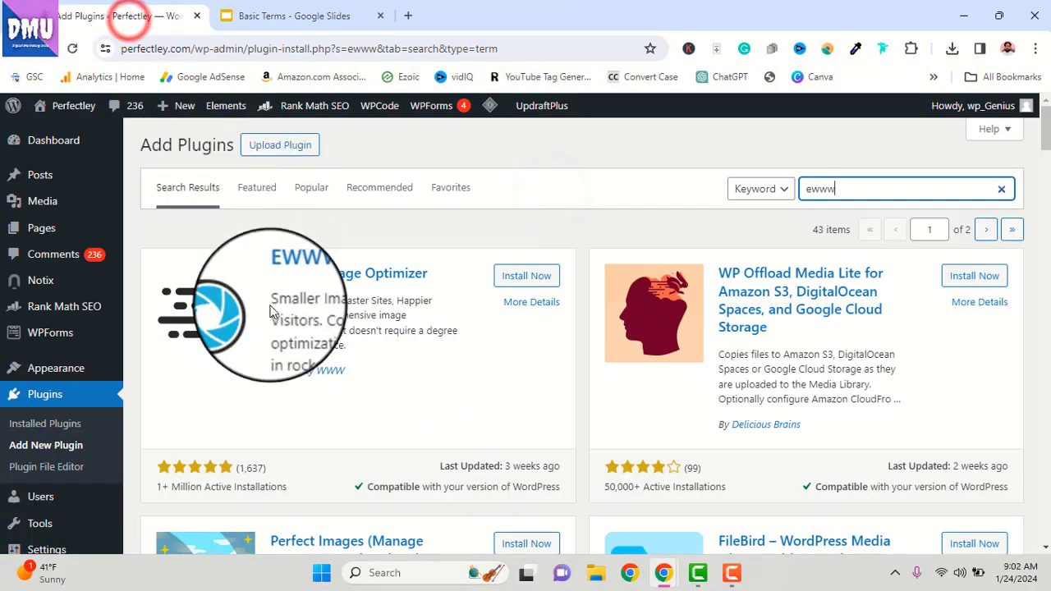
Open the Perfectley site's front end in a new tab and go to its Home page
mouse_move(71, 105)
right_click(72, 134)
left_click(123, 148)
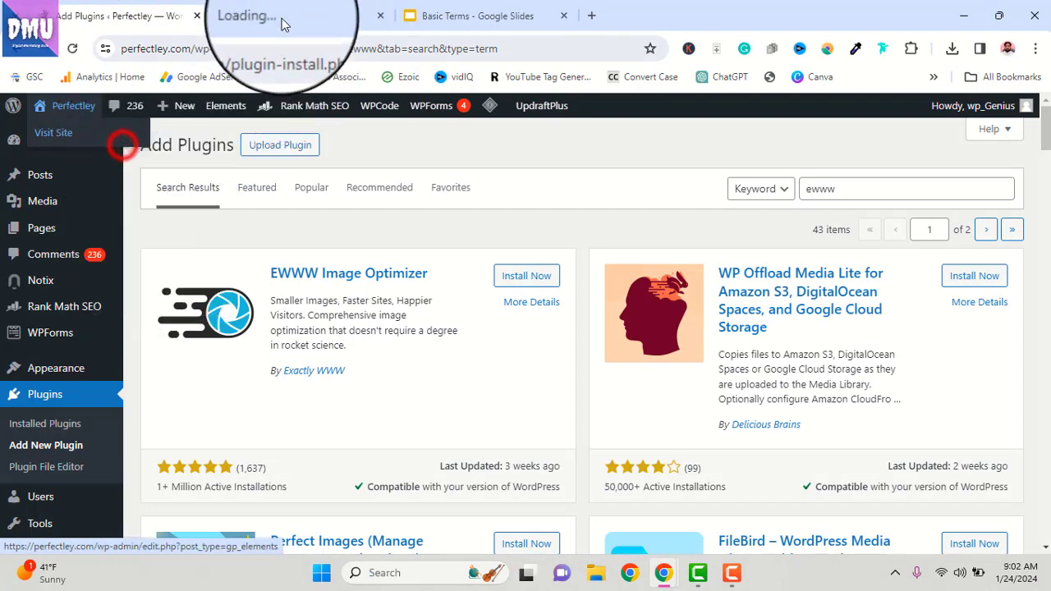
left_click(281, 16)
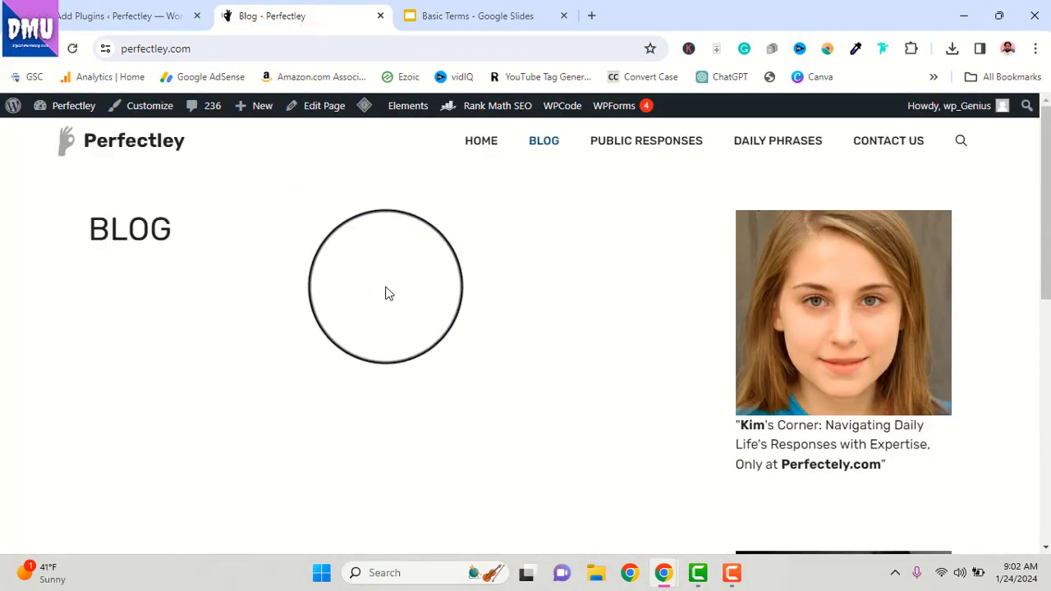
left_click(491, 142)
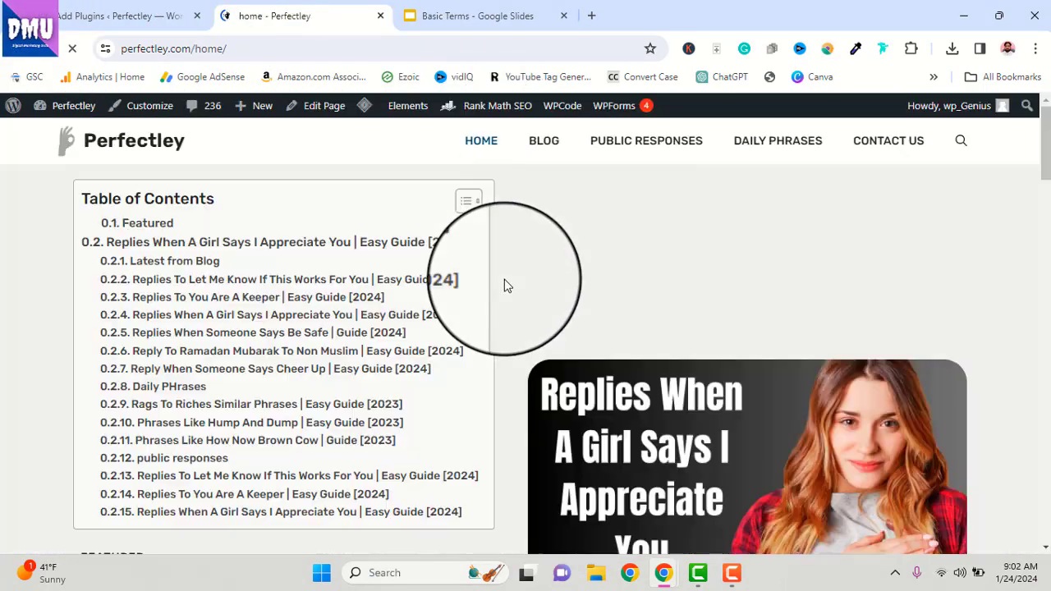
Open the featured article "Replies When A Girl Says I Appreciate You" and look at its social sharing buttons
scroll(425, 328, "down", 7)
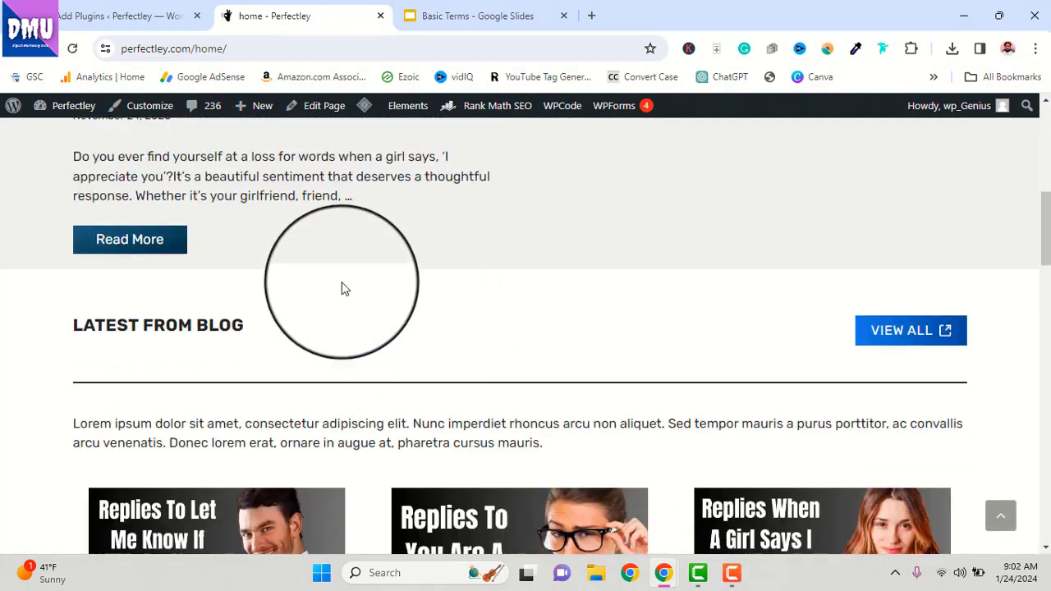
left_click(155, 239)
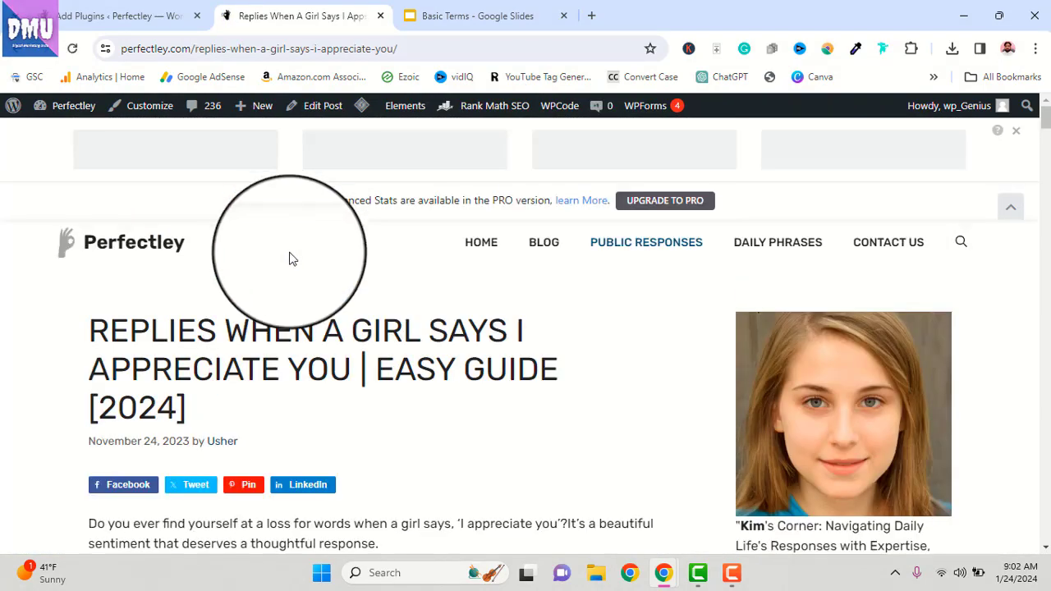
scroll(289, 258, "down", 5)
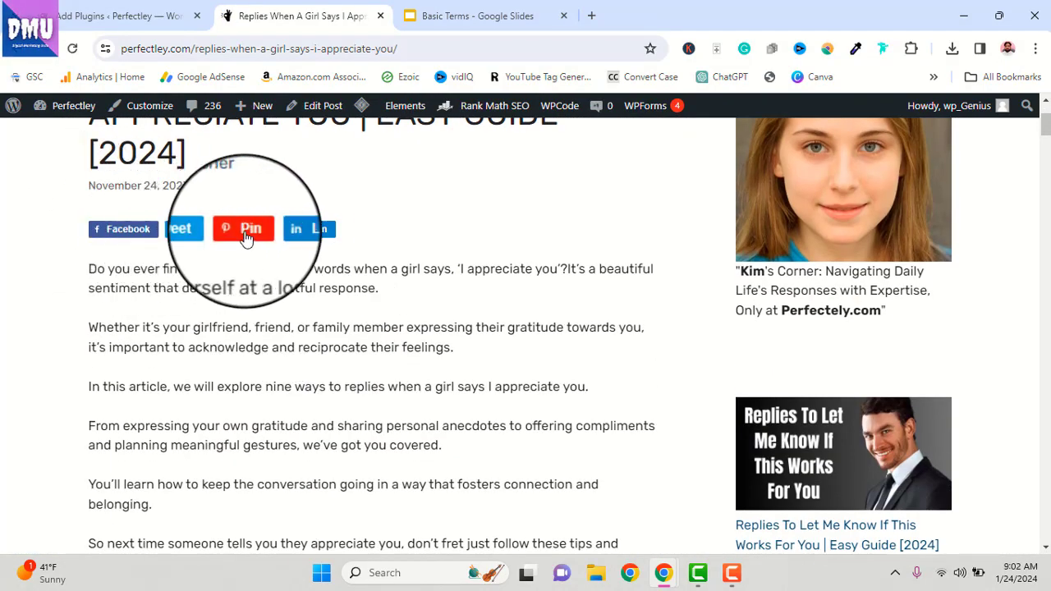
Go to the end of the article and look at the social sharing buttons above the comment form
left_click_drag(1045, 135, 1046, 279)
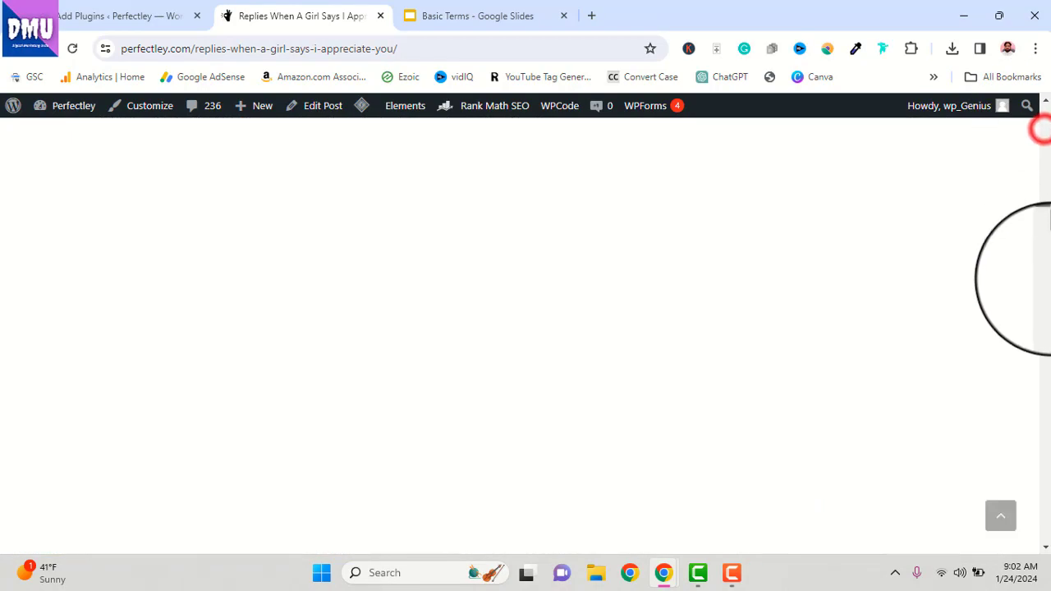
left_click_drag(1050, 347, 1048, 459)
scroll(559, 347, "down", 8)
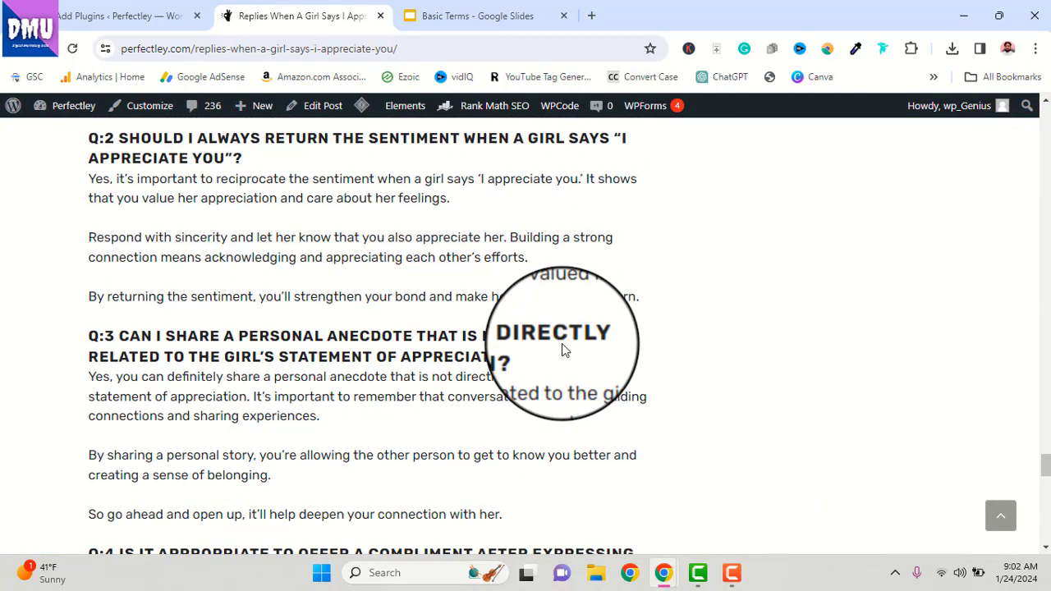
scroll(562, 350, "down", 12)
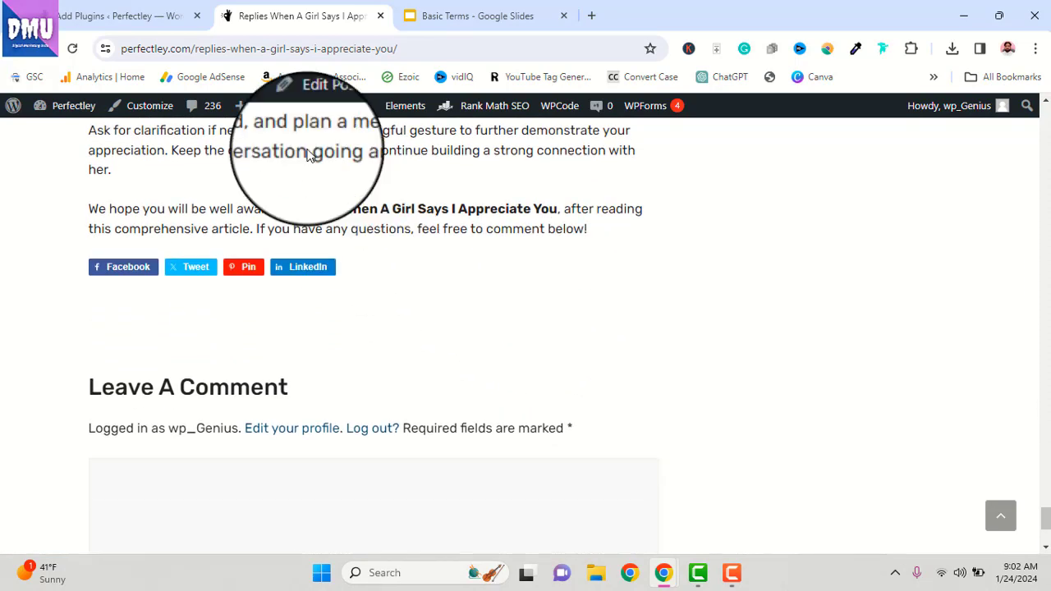
Return to the Add Plugins page and search the plugin directory for "Share Counts" using the copied name
left_click(183, 16)
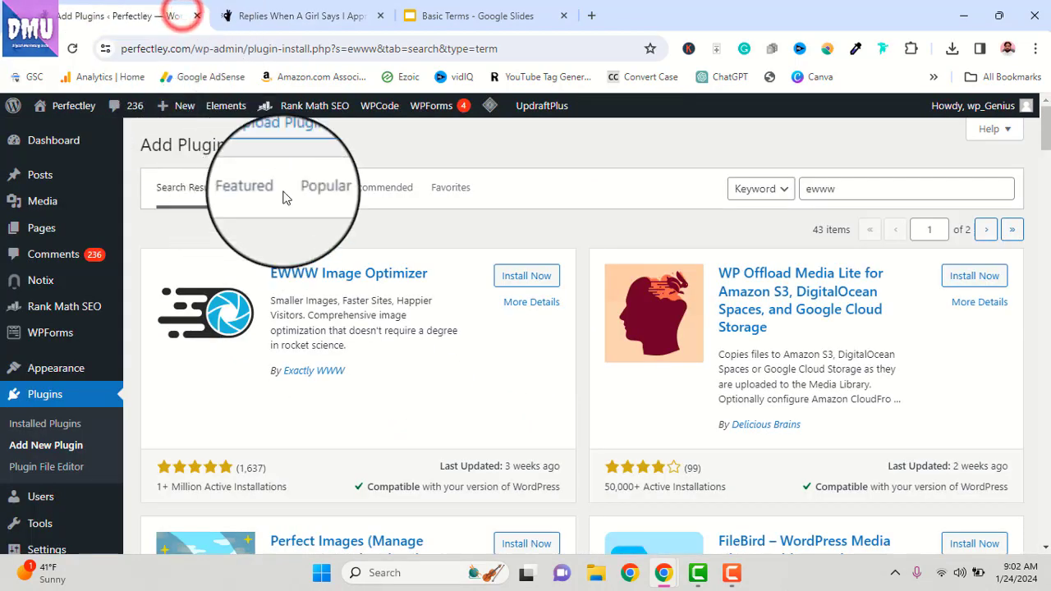
left_click(835, 188)
double_click(834, 188)
right_click(812, 192)
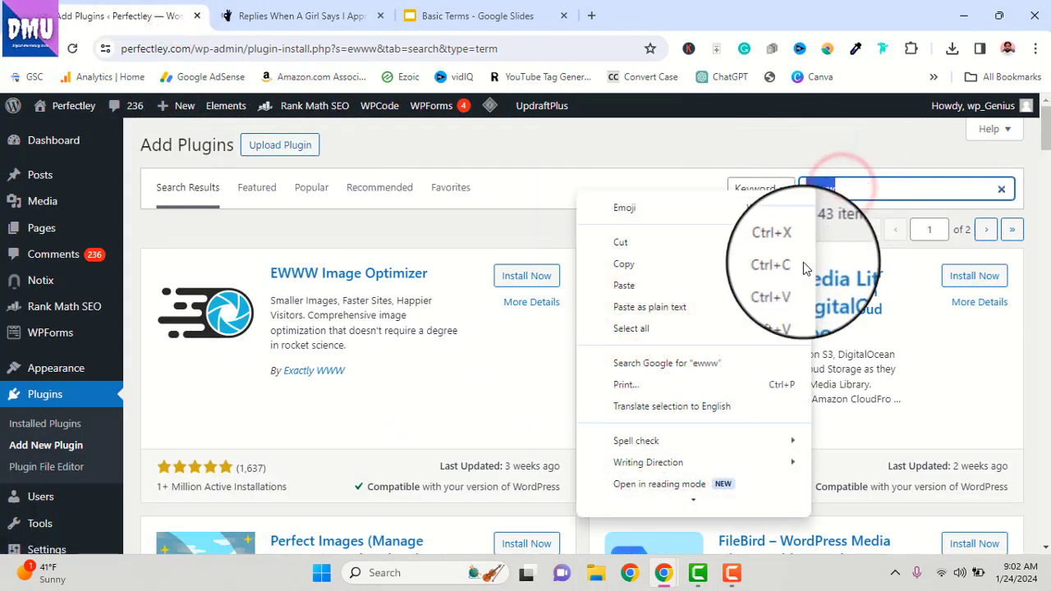
left_click(724, 308)
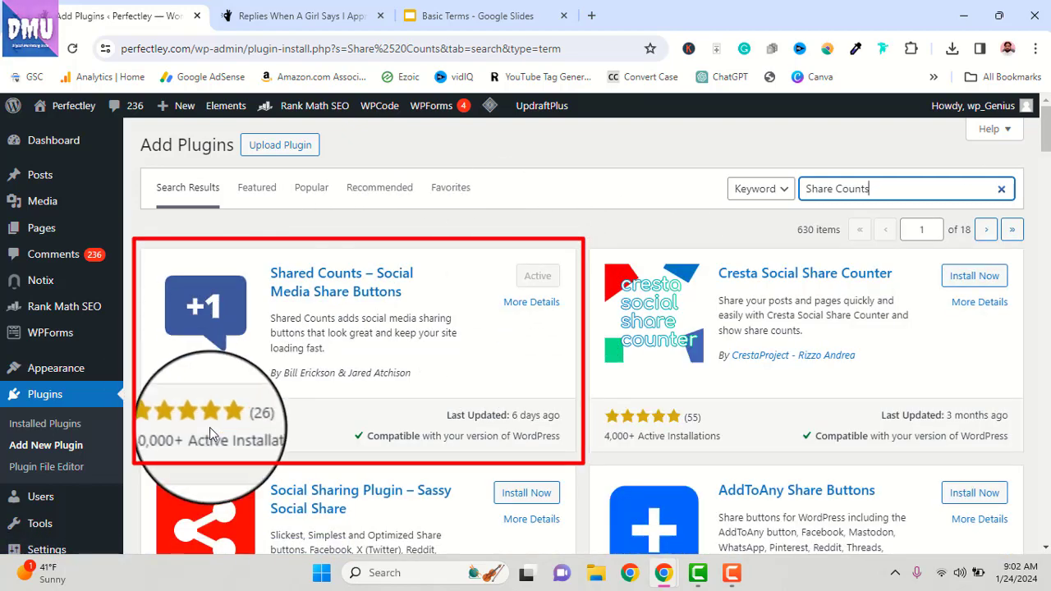
Open the Shared Counts settings from the list of installed plugins
left_click(49, 396)
scroll(256, 435, "down", 5)
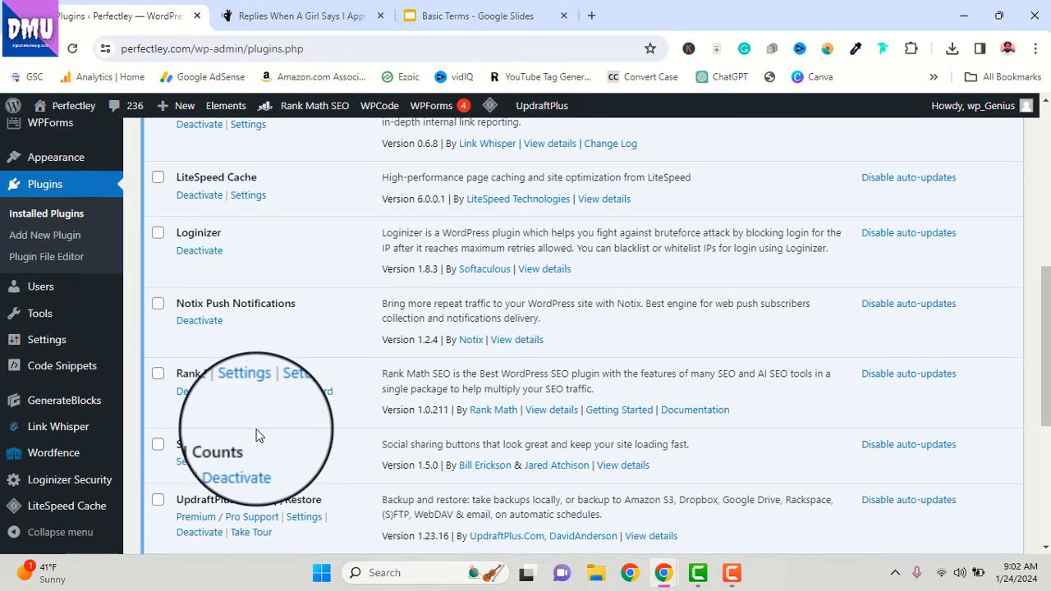
scroll(256, 435, "down", 3)
left_click(190, 309)
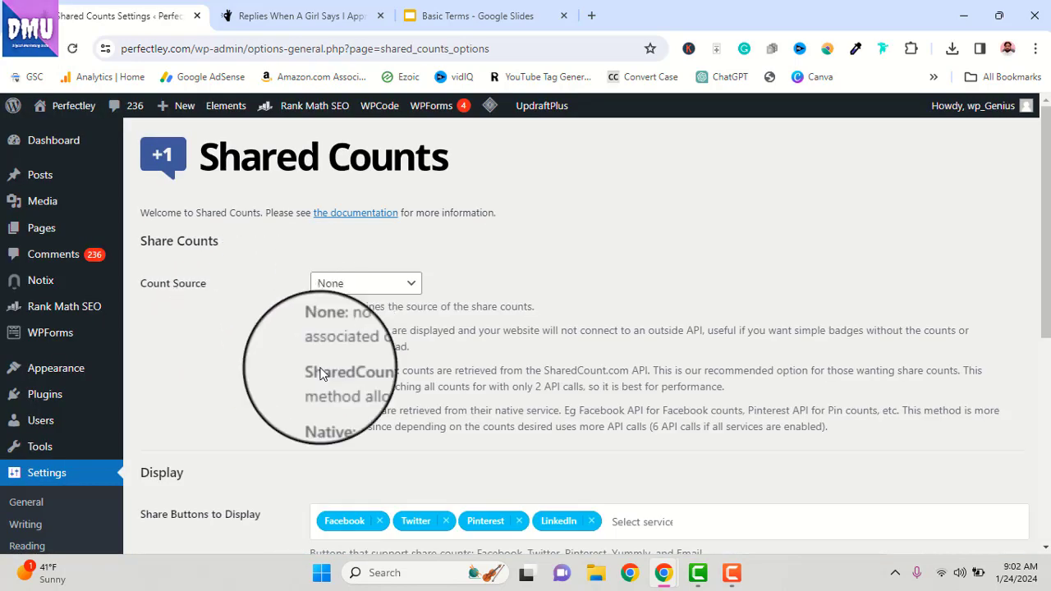
Compare the Share Buttons to Display setting with the sharing buttons in the open article
scroll(418, 372, "down", 3)
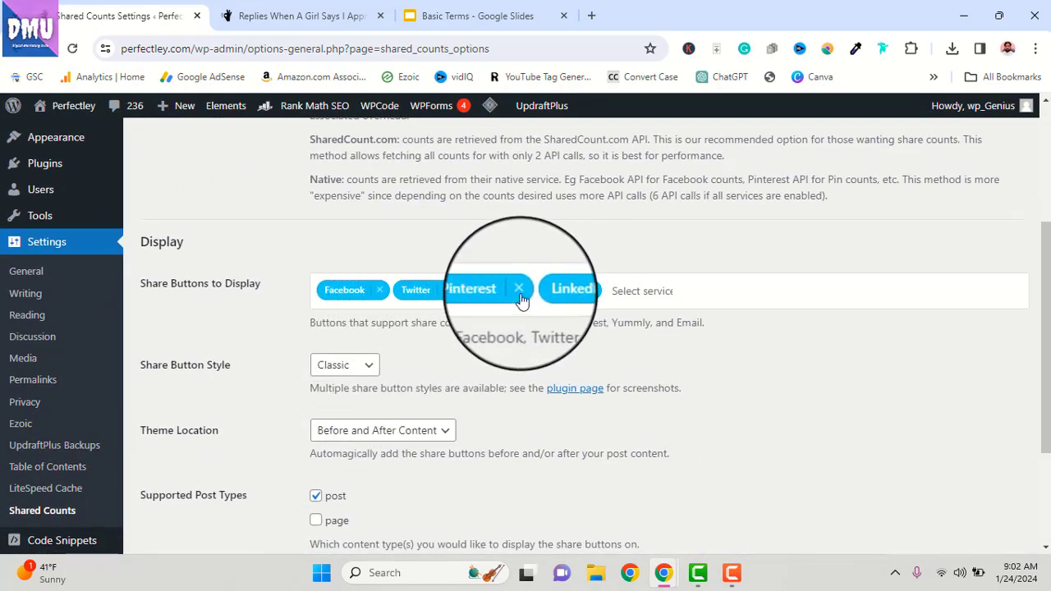
left_click(329, 17)
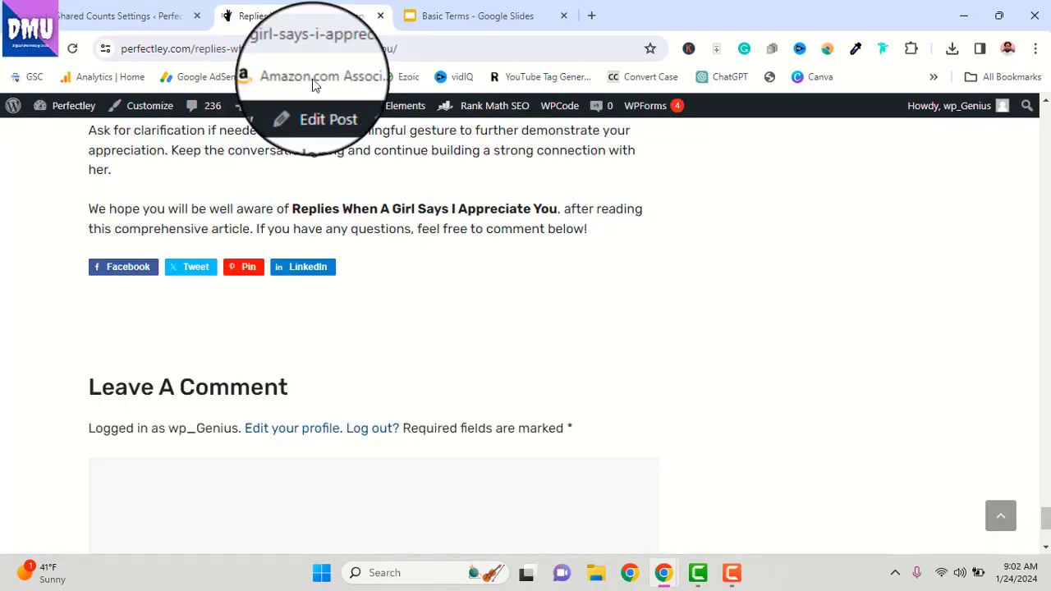
left_click(149, 16)
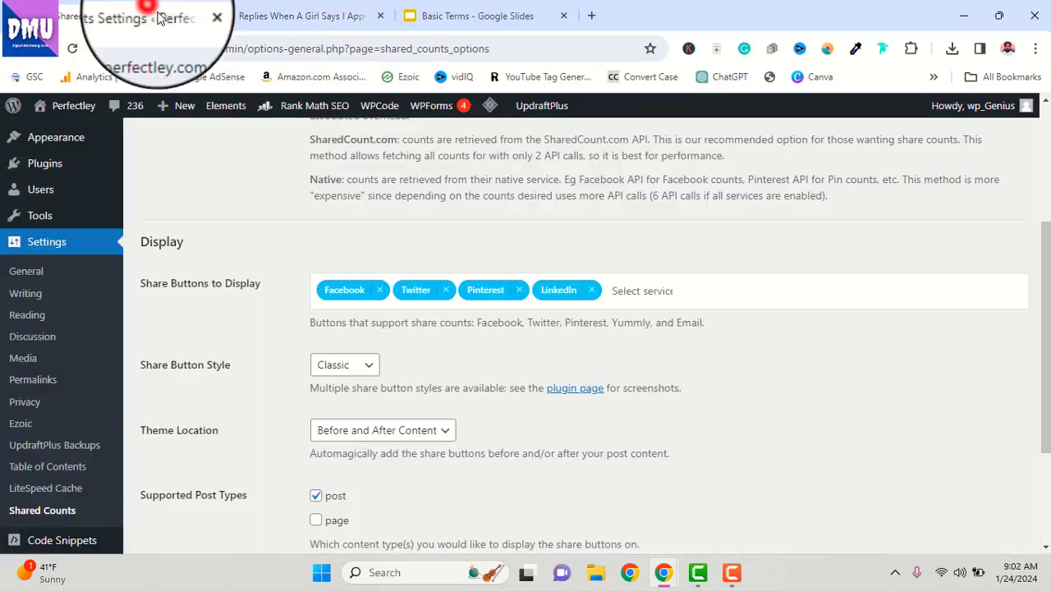
View the additional share services and the available share button styles, leaving both selections as they are
left_click(624, 294)
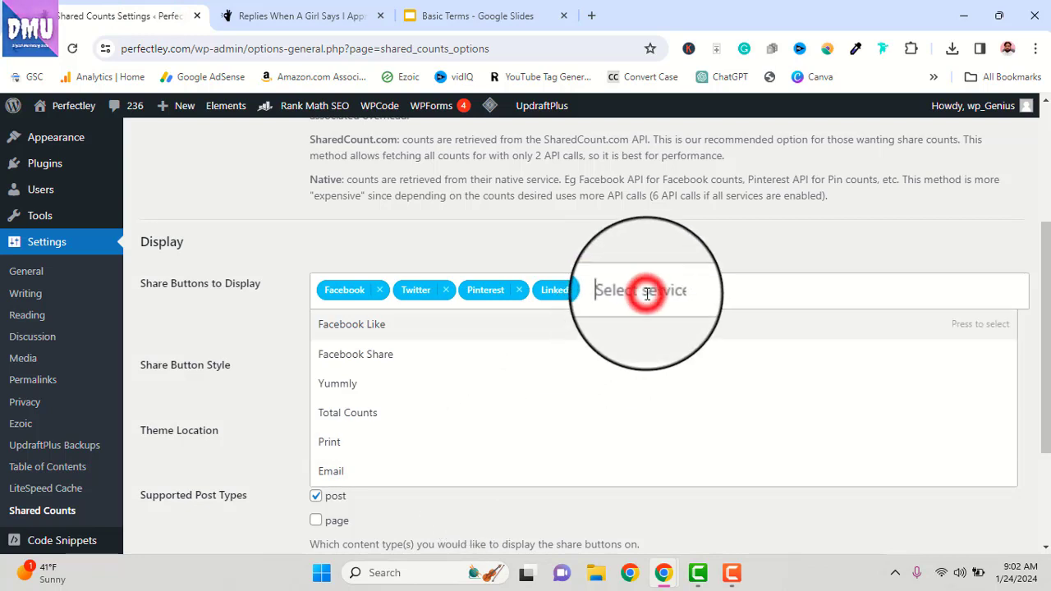
left_click(819, 235)
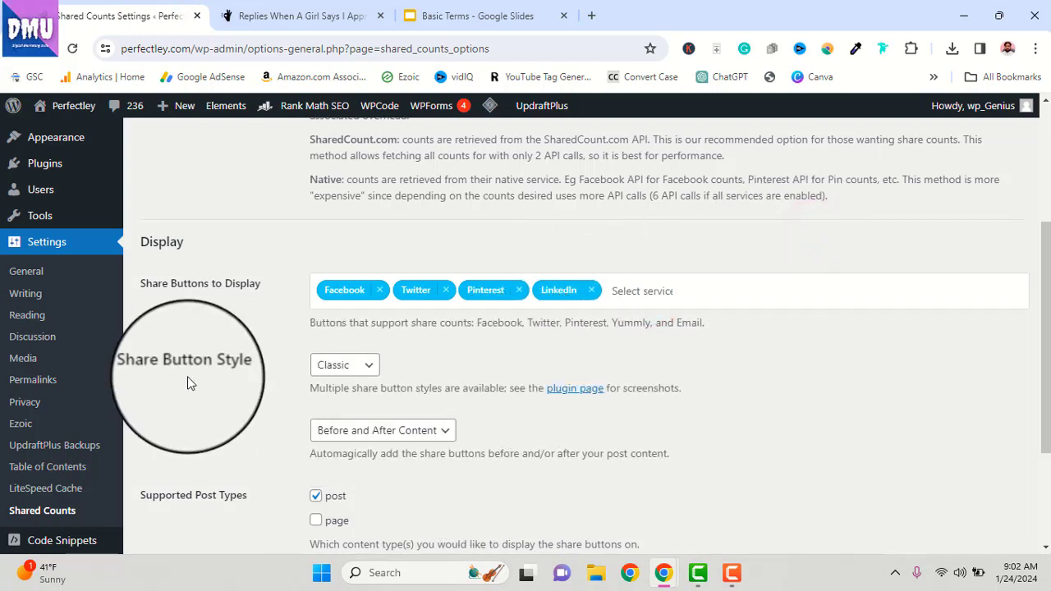
left_click(367, 366)
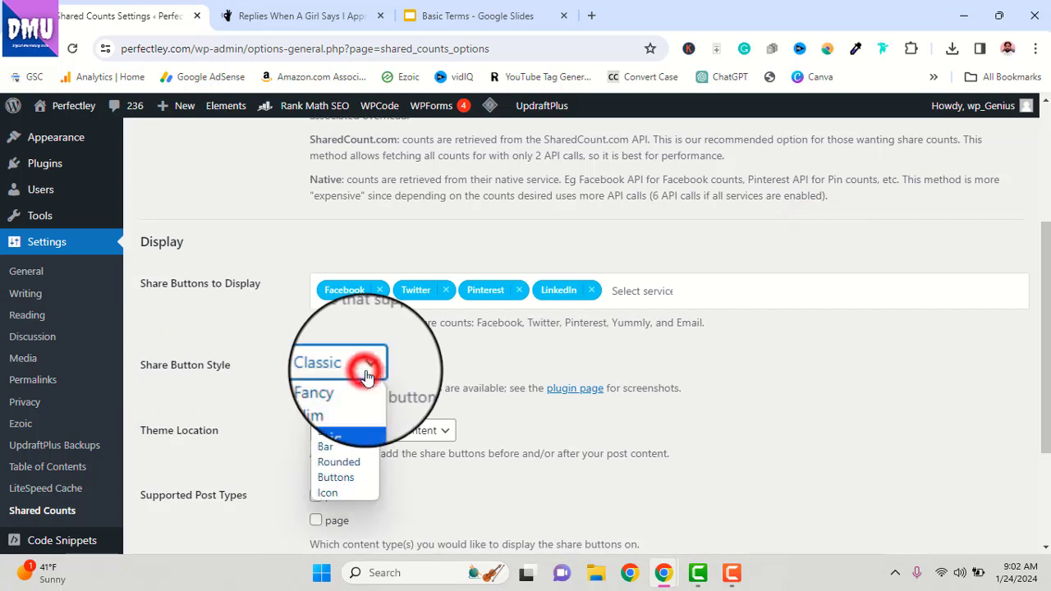
left_click(459, 370)
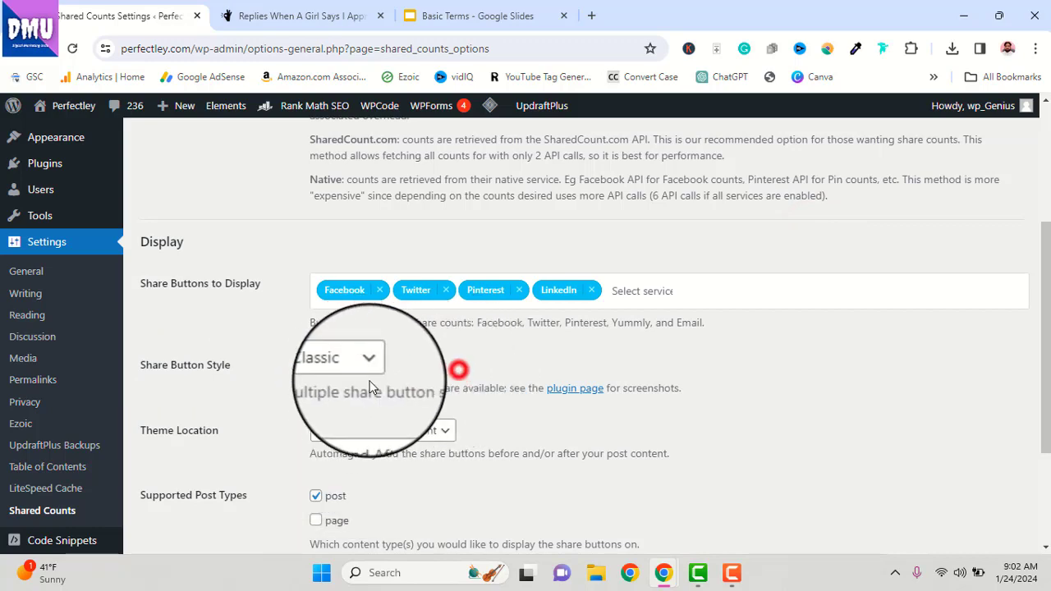
Check the Theme Location setting against the article's sharing buttons, and go back to the Basic Terms slides
scroll(370, 386, "down", 2)
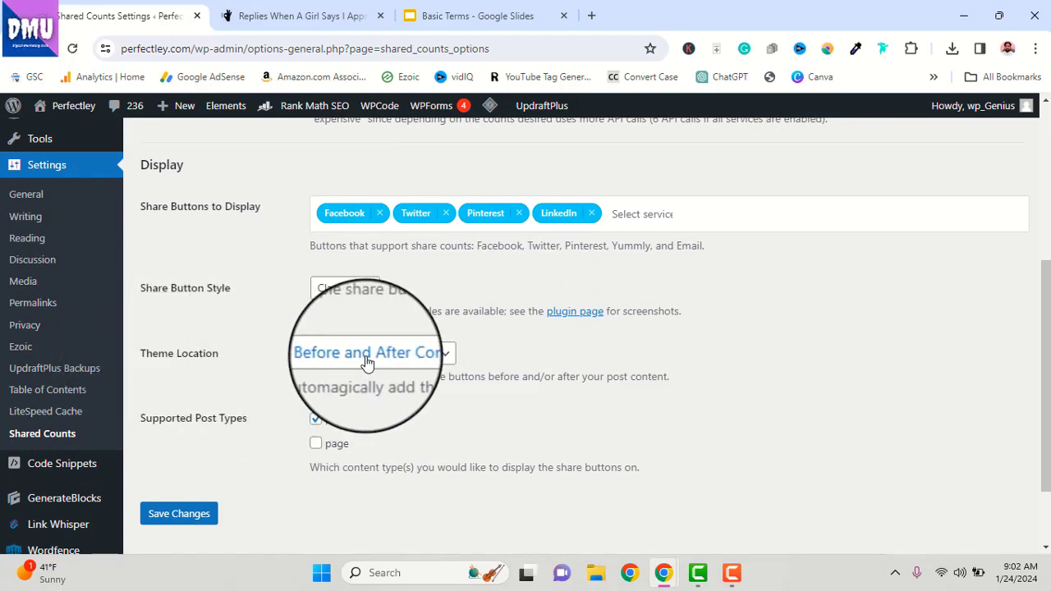
left_click(304, 28)
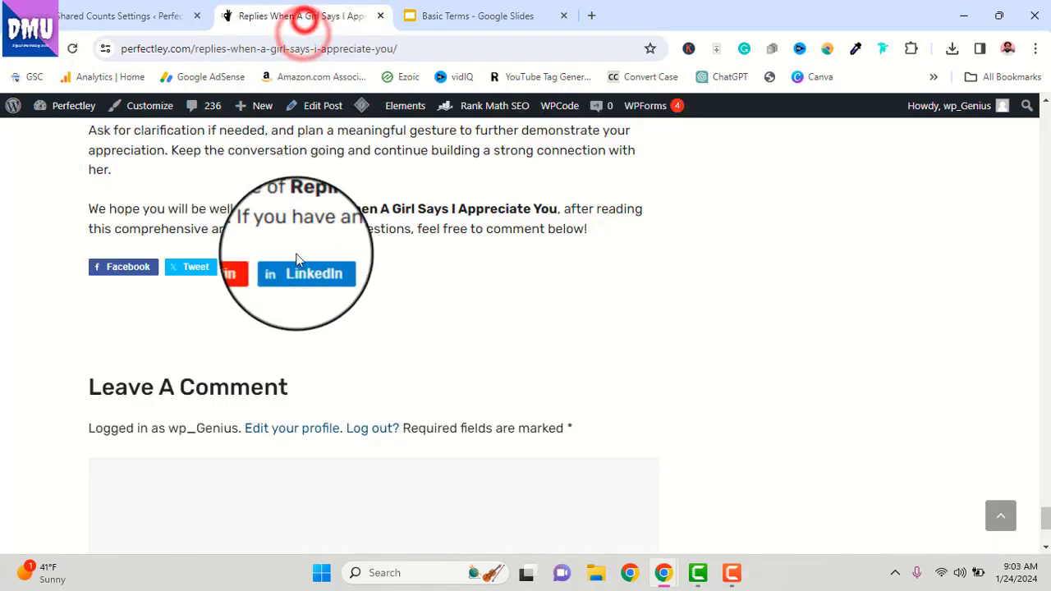
left_click(138, 23)
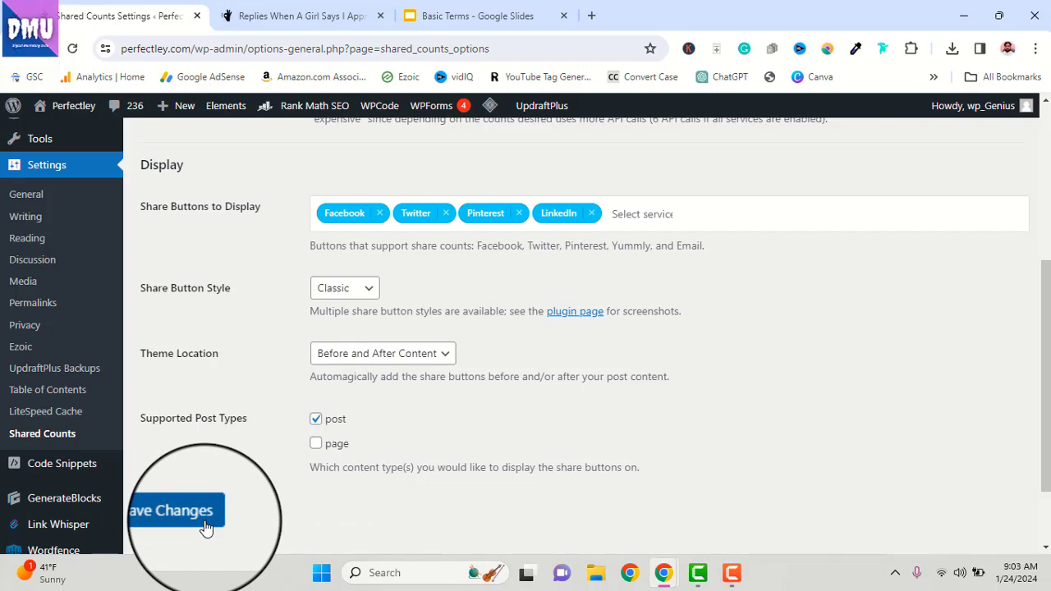
left_click(464, 16)
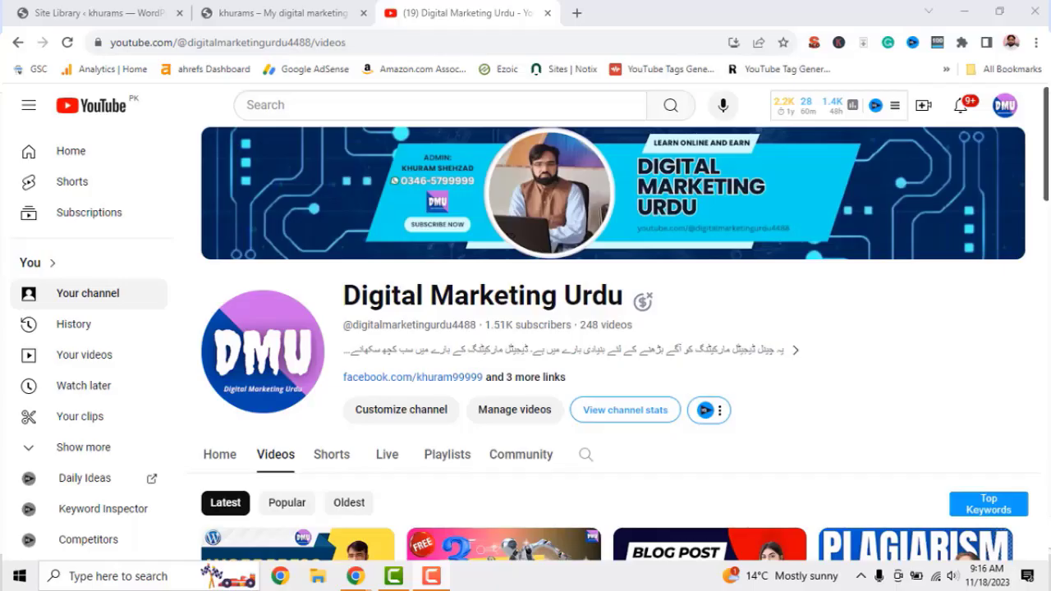
Browse the uploaded videos on the Digital Marketing Urdu YouTube channel
scroll(607, 353, "down", 10)
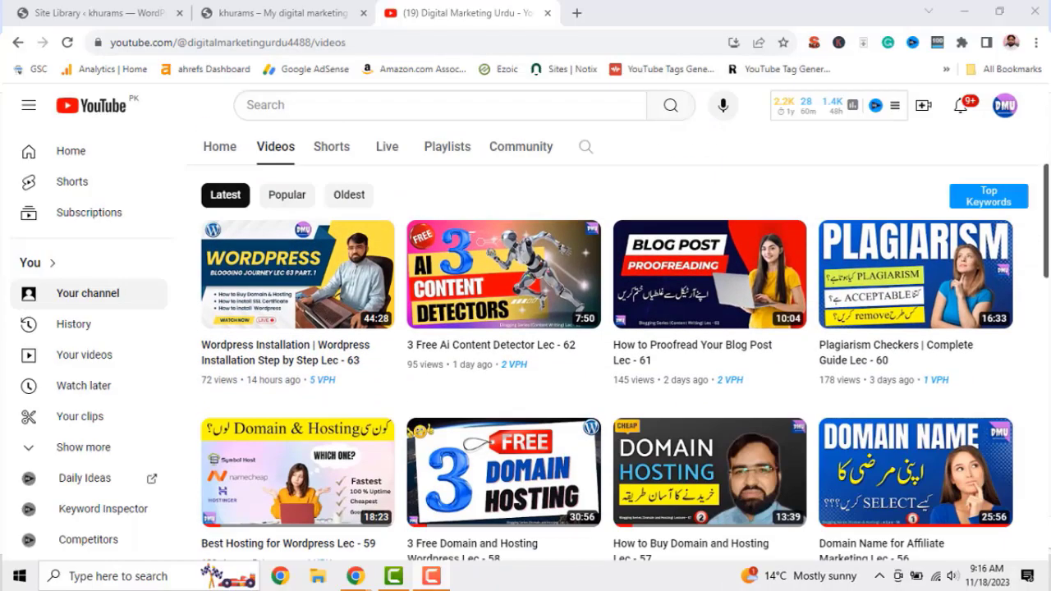
scroll(608, 353, "down", 8)
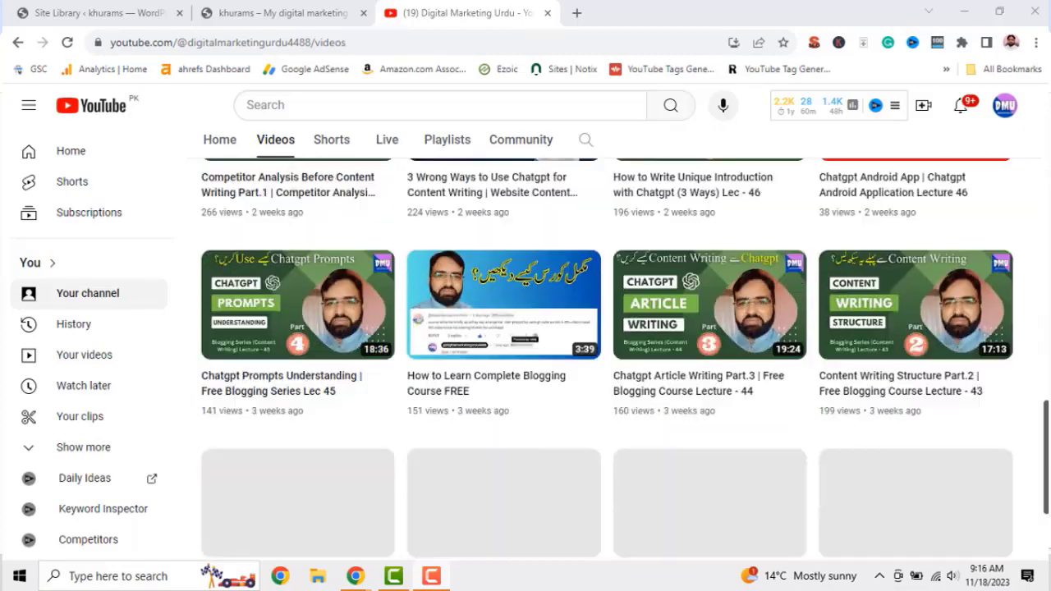